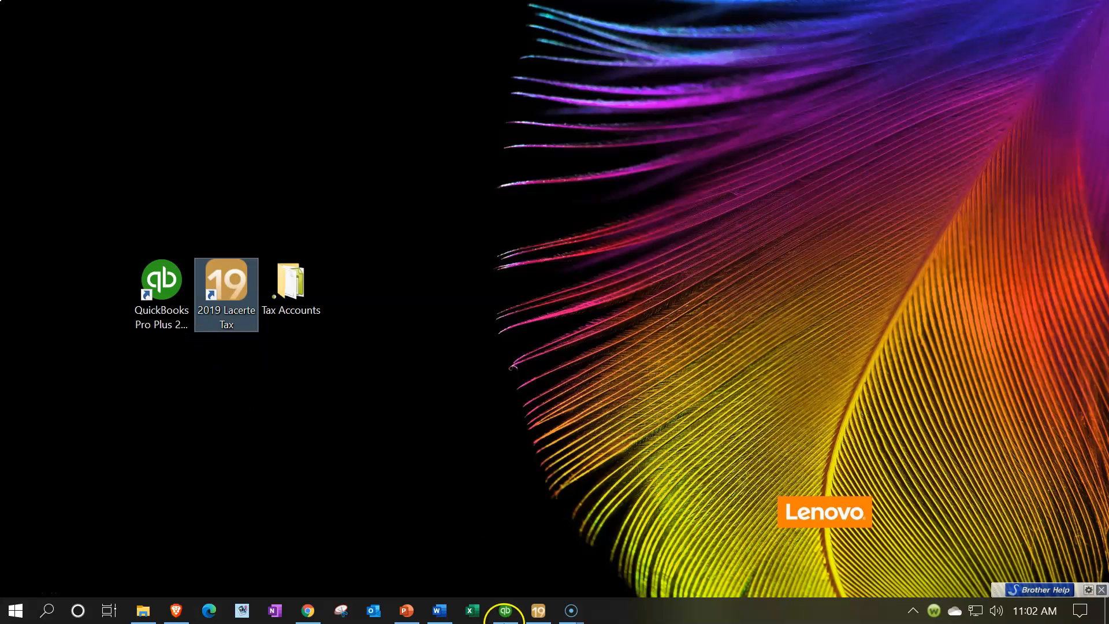
# Switch to QuickBooks Desktop and open the company's Chart of Accounts
pyautogui.click(505, 610)
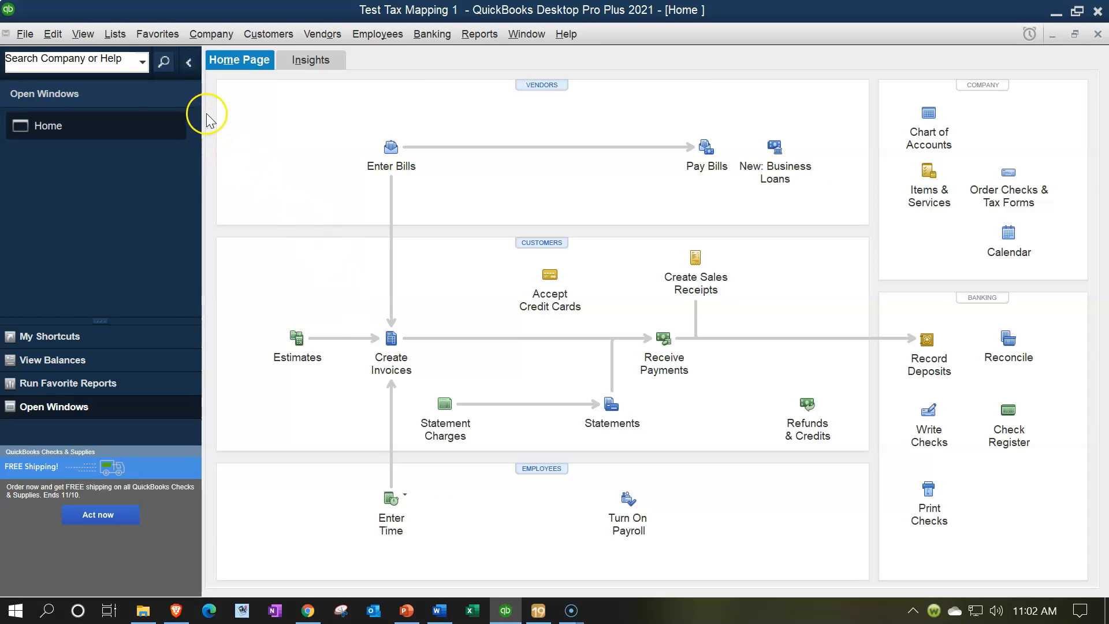
pyautogui.click(115, 35)
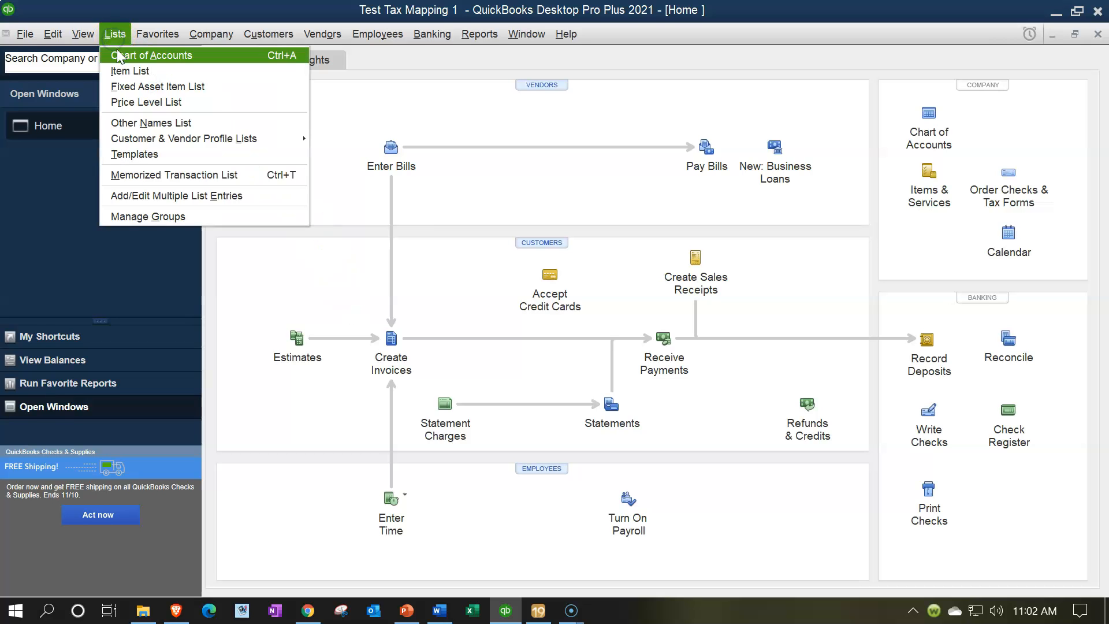
pyautogui.click(118, 50)
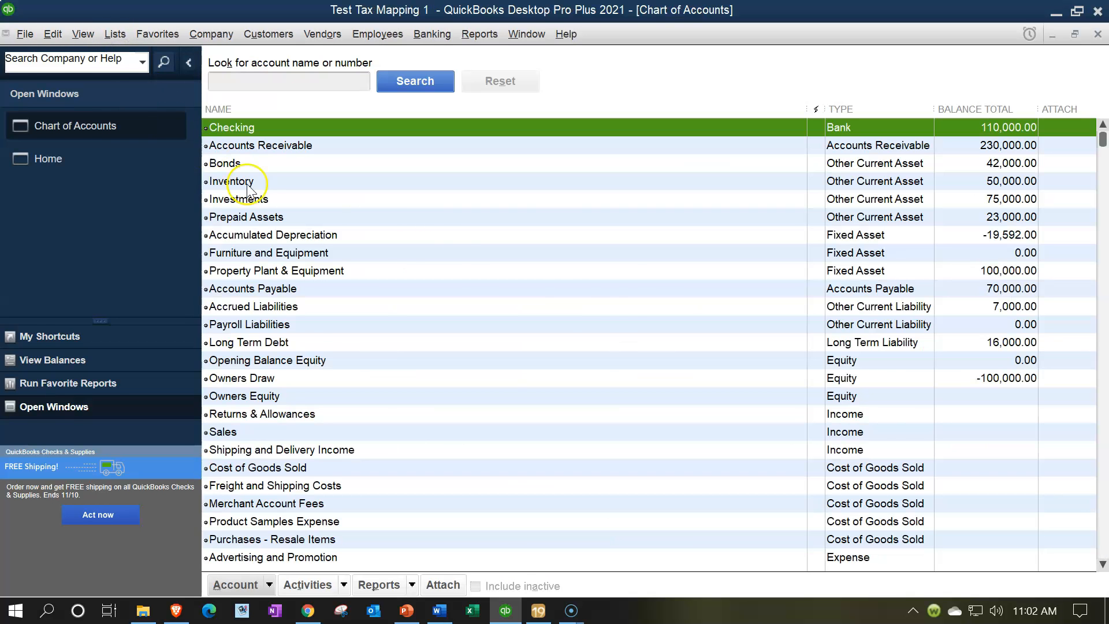
# Open the Depreciation Expense account for editing, check its tax-line mapping, and close it without changes
pyautogui.scroll(-4, 624, 296)
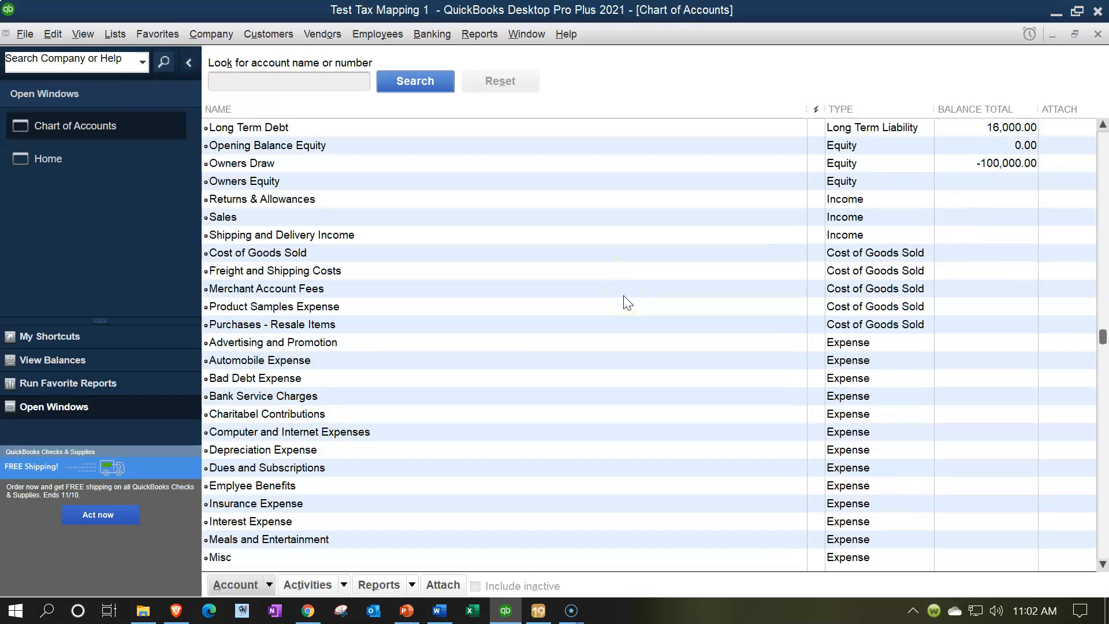
pyautogui.scroll(-2, 626, 302)
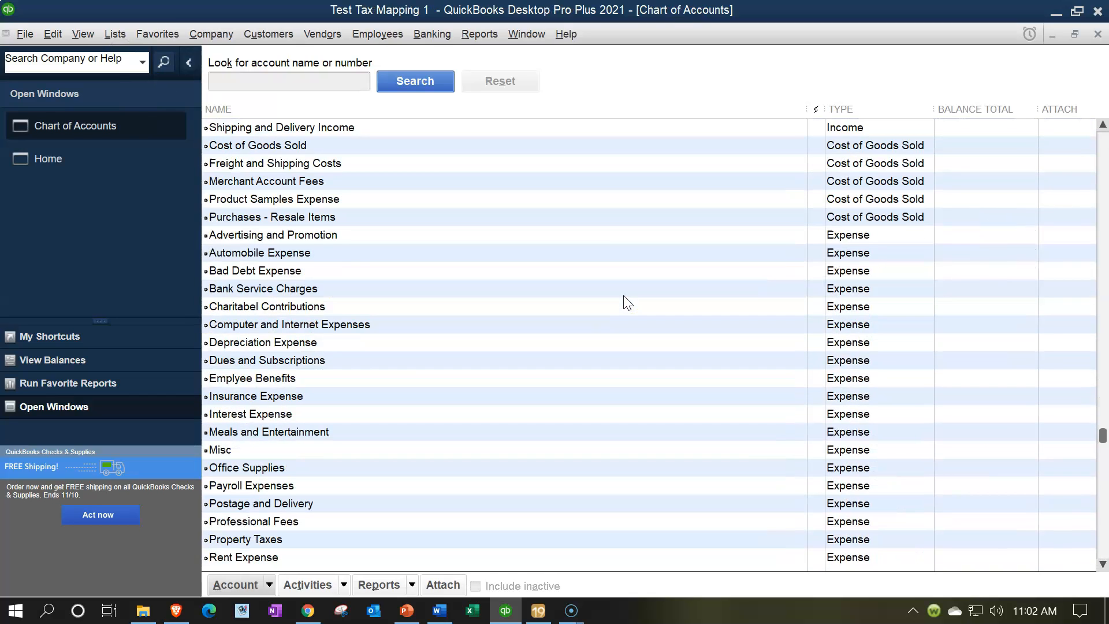
pyautogui.click(506, 348)
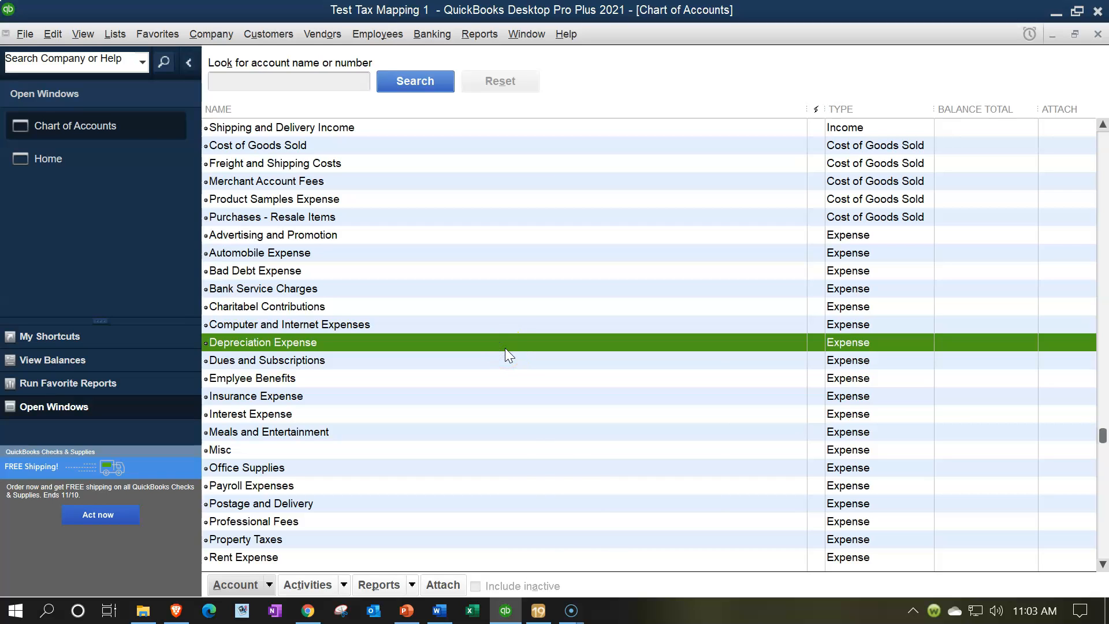
pyautogui.rightClick(505, 347)
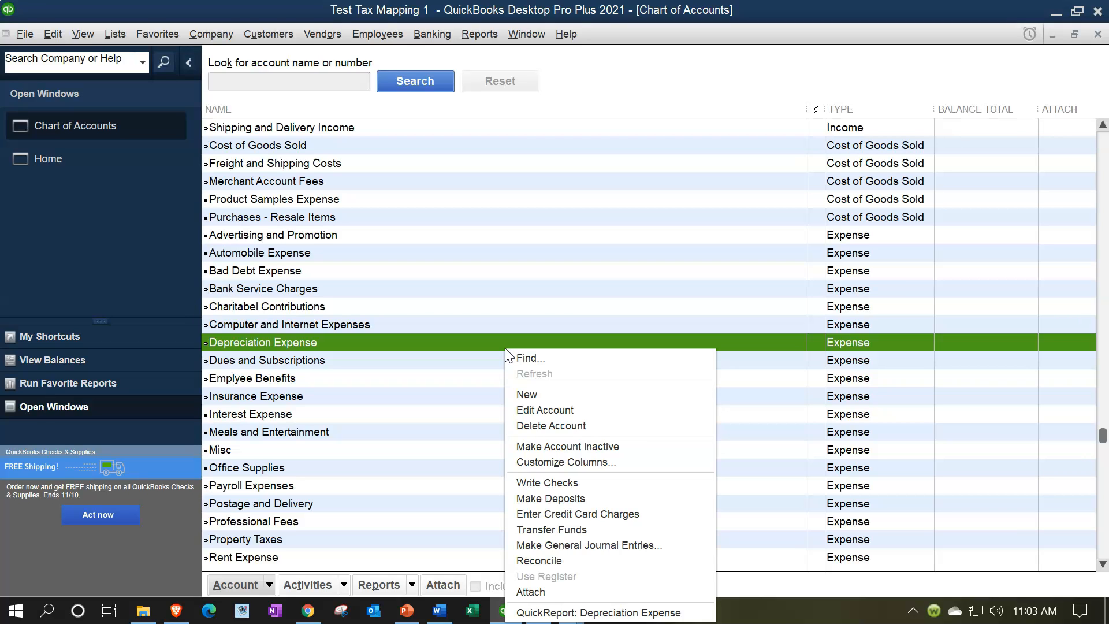
pyautogui.click(537, 409)
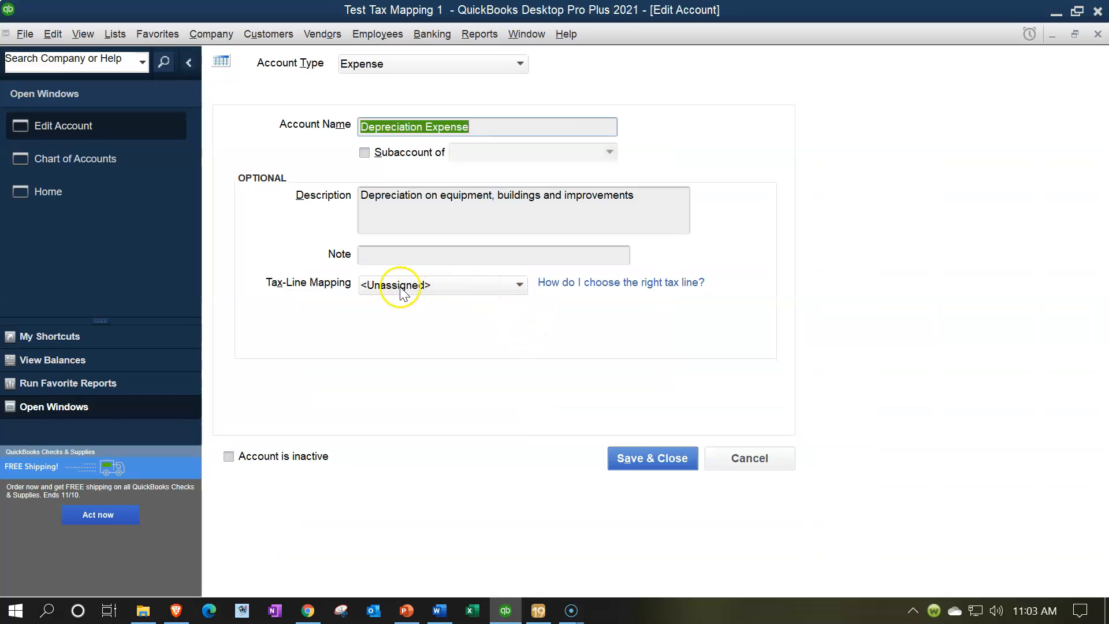
pyautogui.click(1097, 35)
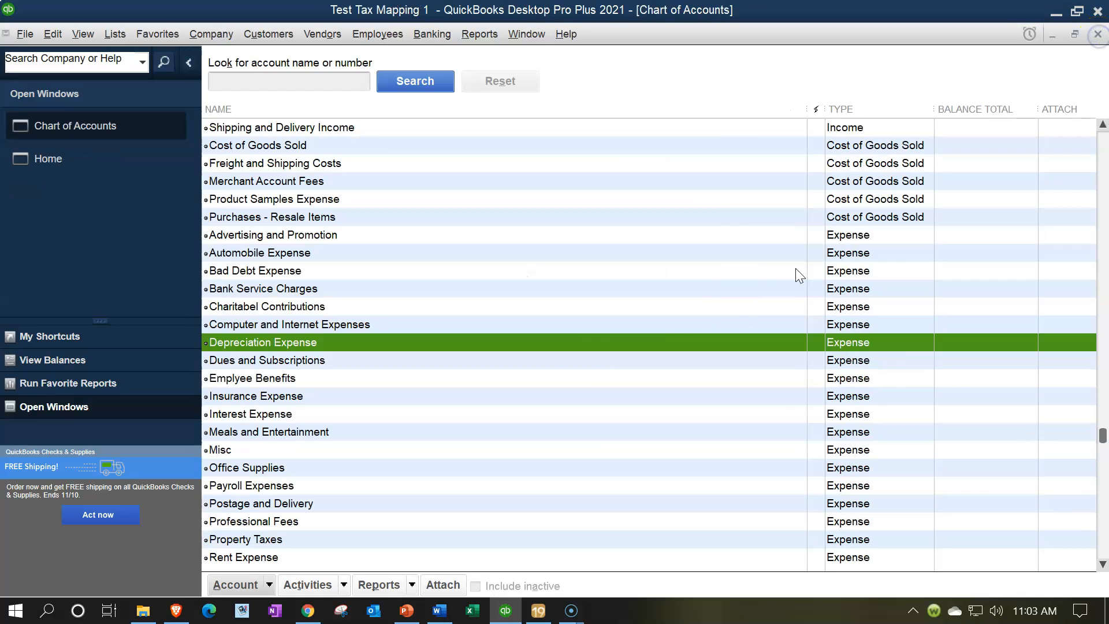
# Open the Insurance Expense account for editing, check its tax-line mapping, and return to the account list
pyautogui.click(329, 396)
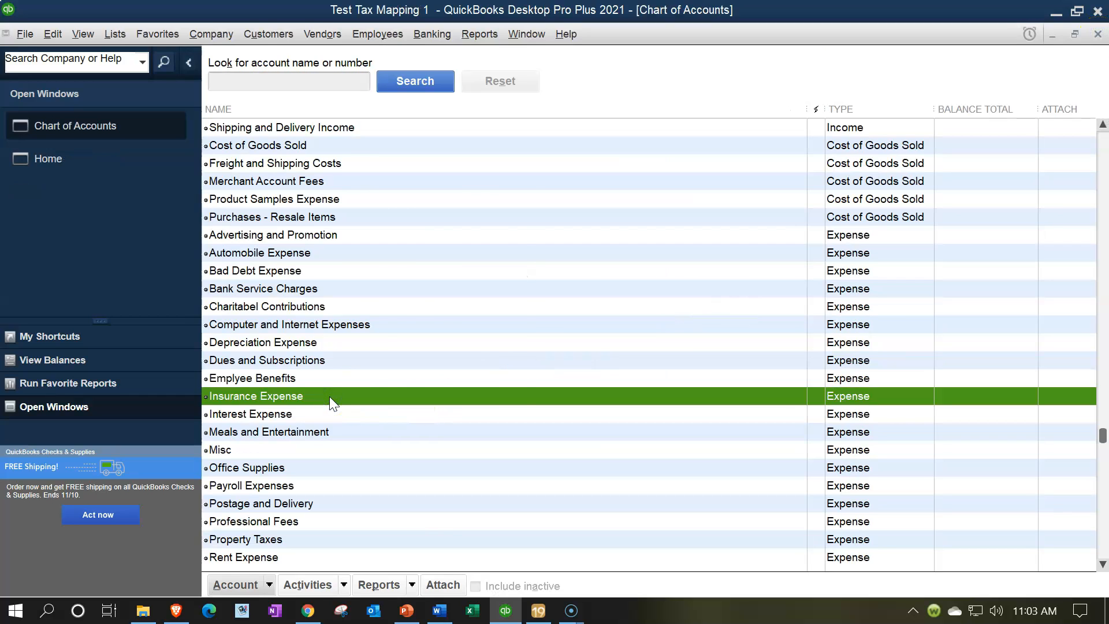
pyautogui.rightClick(329, 396)
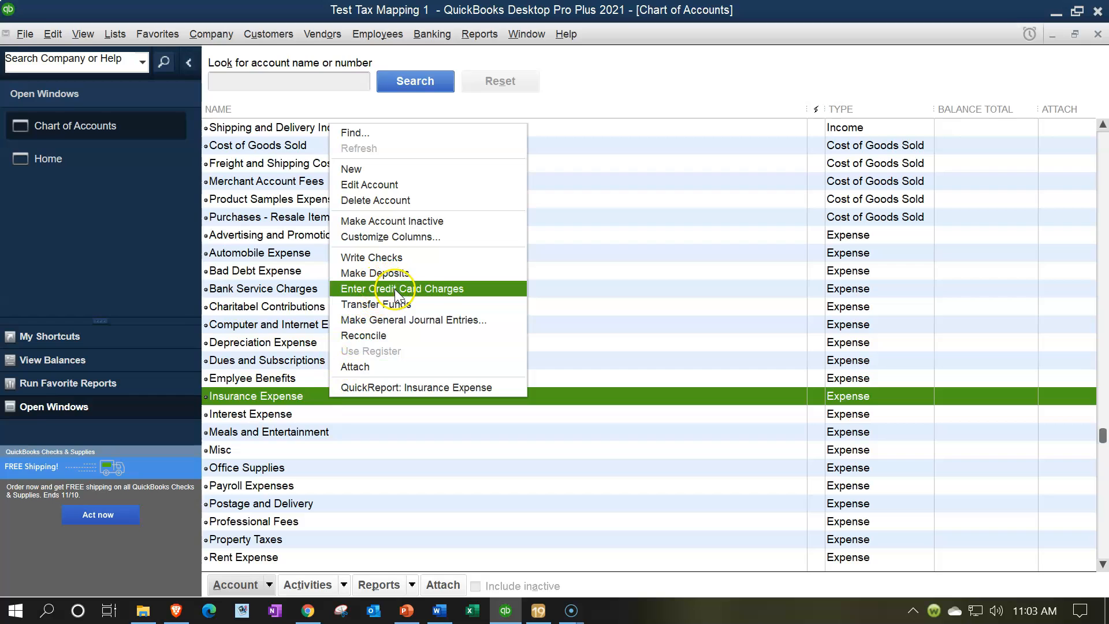
pyautogui.click(395, 184)
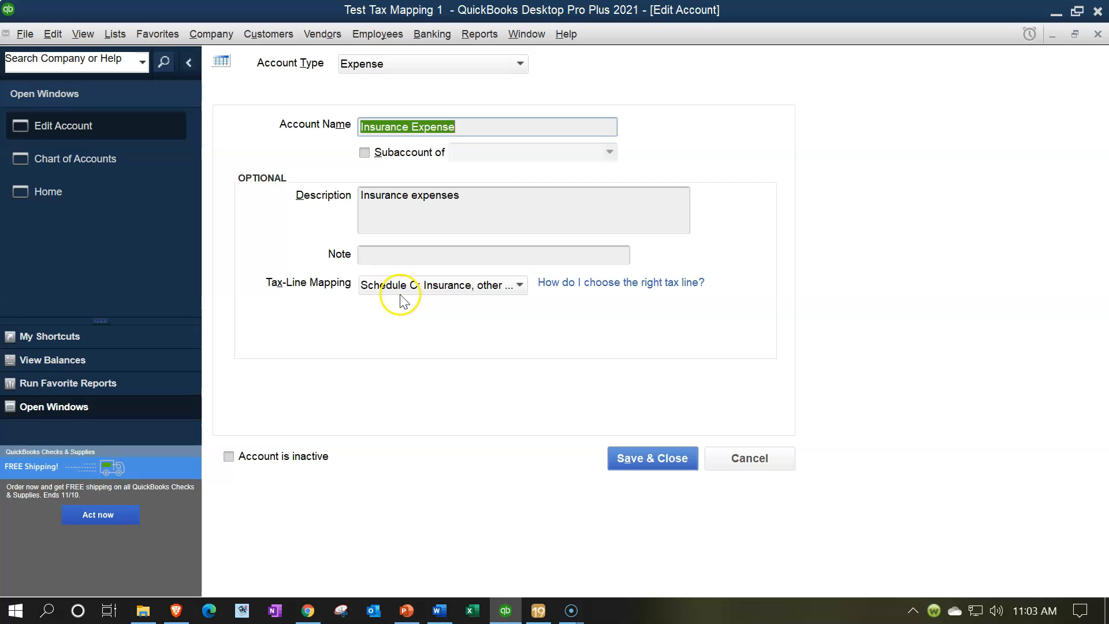
pyautogui.click(1097, 33)
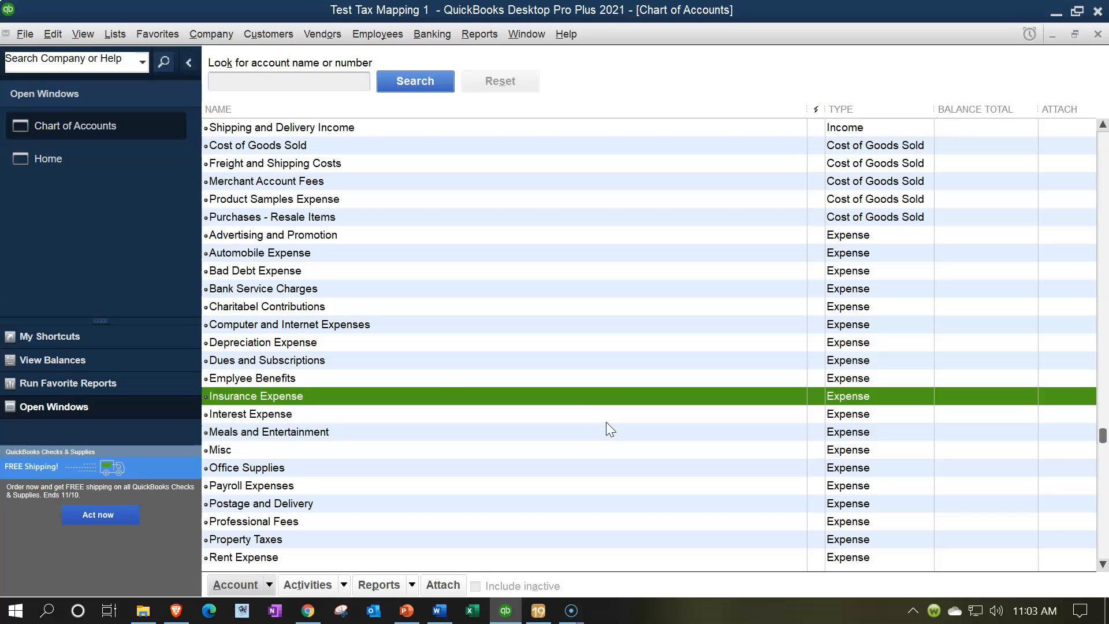
pyautogui.click(399, 344)
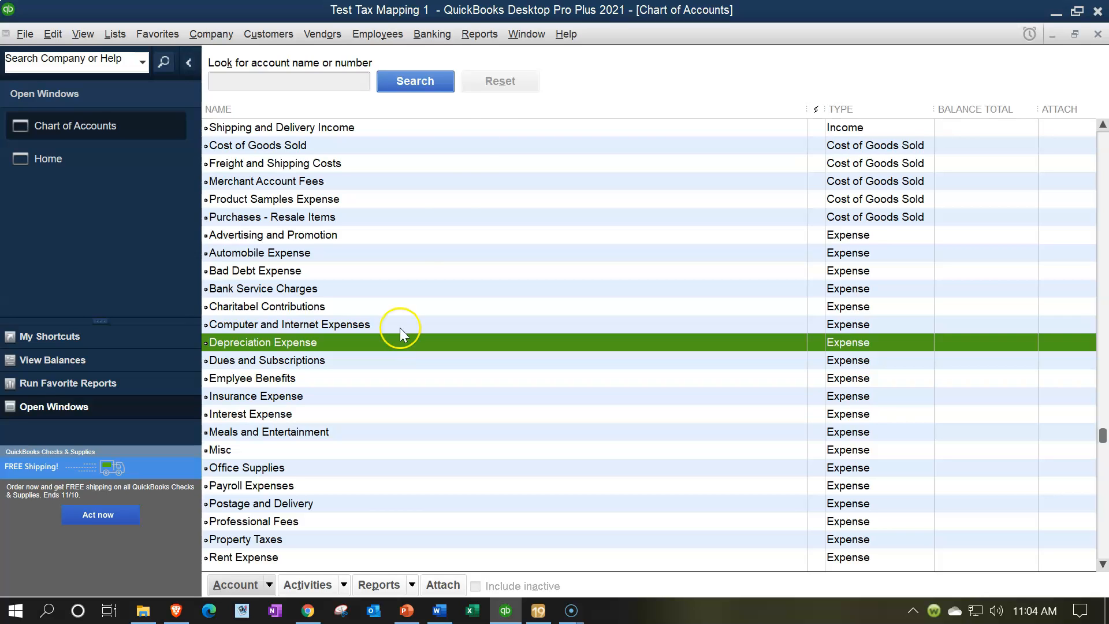
# Run the standard Profit & Loss report for 01/01/2019 to 12/31/2019 and review it down to net income
pyautogui.click(483, 39)
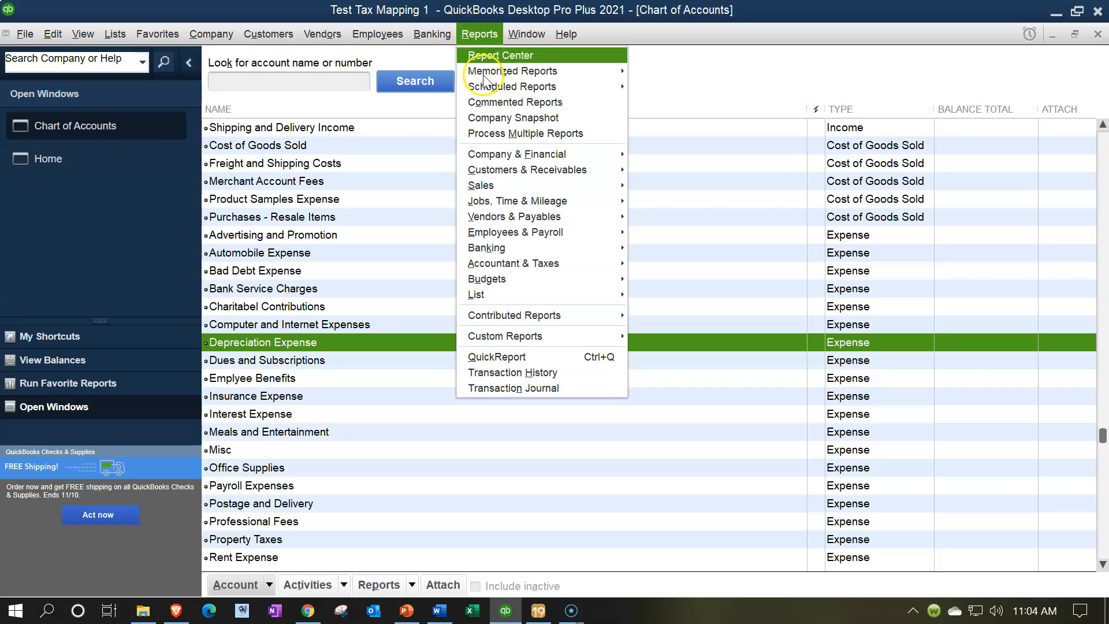
pyautogui.moveTo(539, 153)
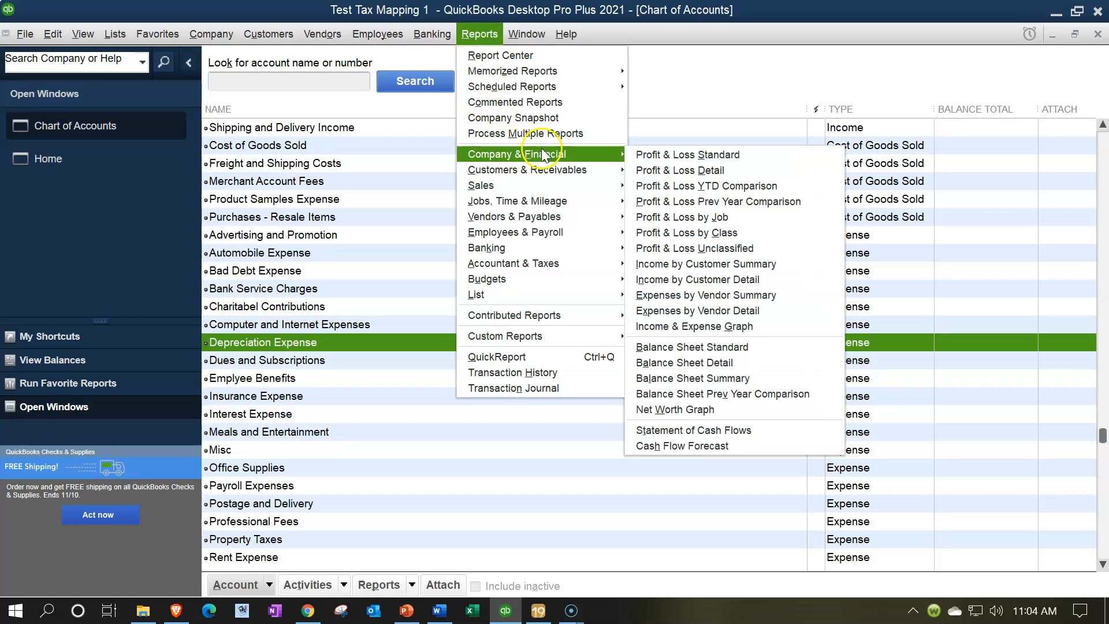
pyautogui.click(643, 155)
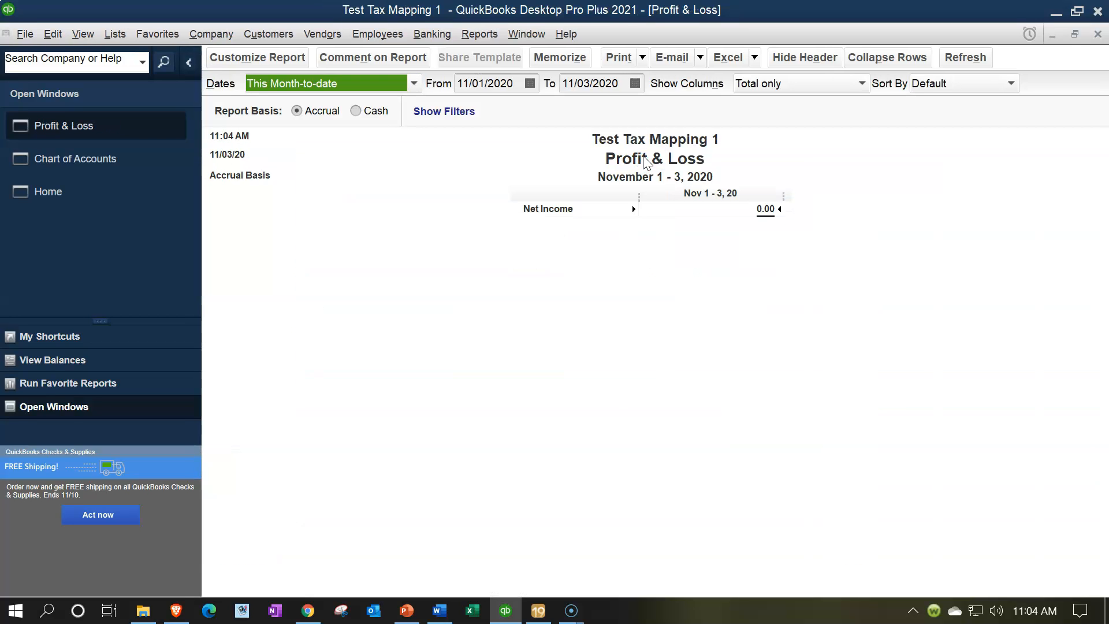
pyautogui.press('Tab')
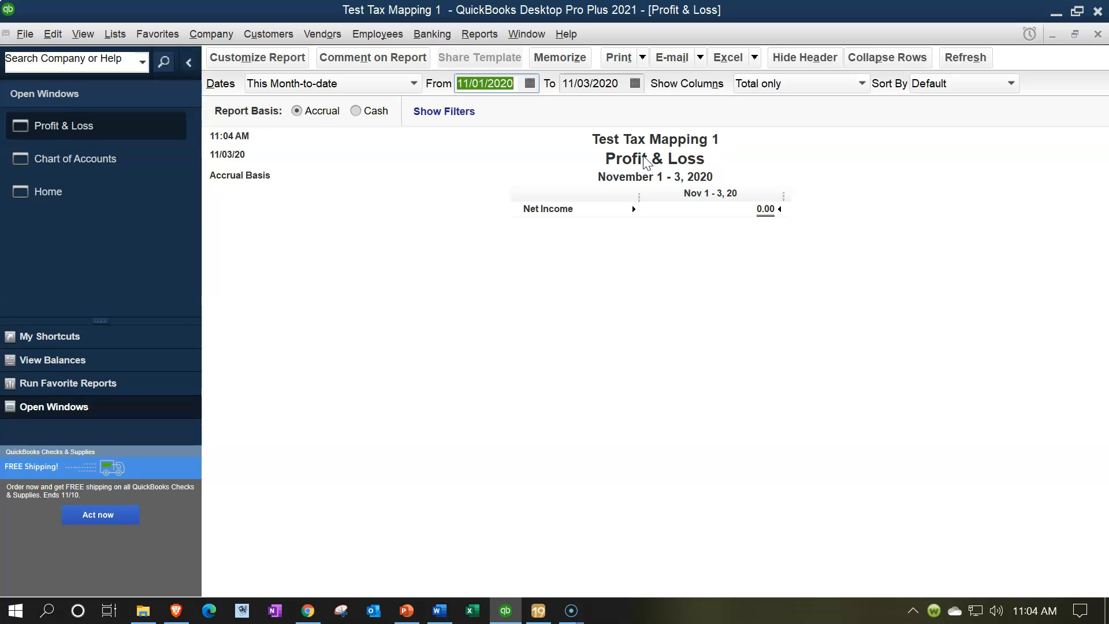
pyautogui.write('01/01/2019')
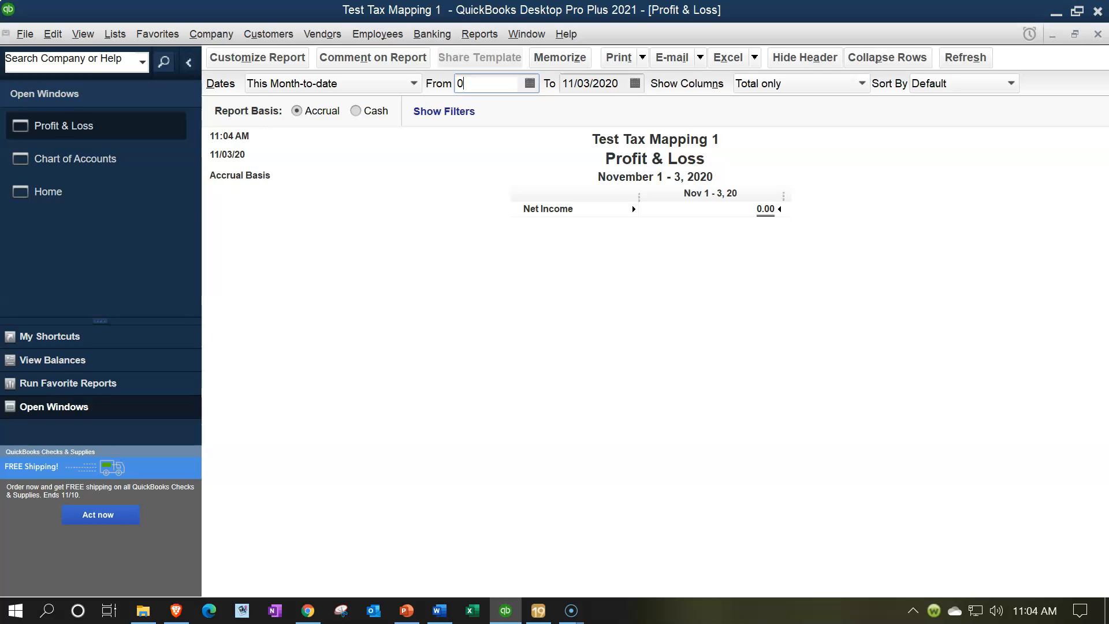
pyautogui.press('Tab')
pyautogui.write('12/31/2019')
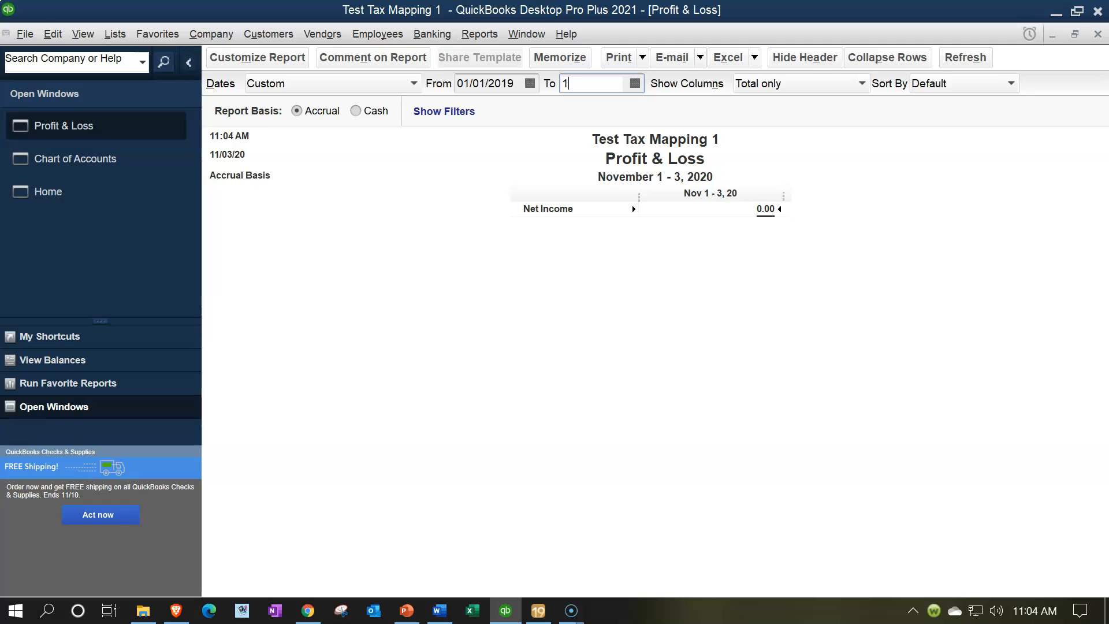
pyautogui.press('Tab')
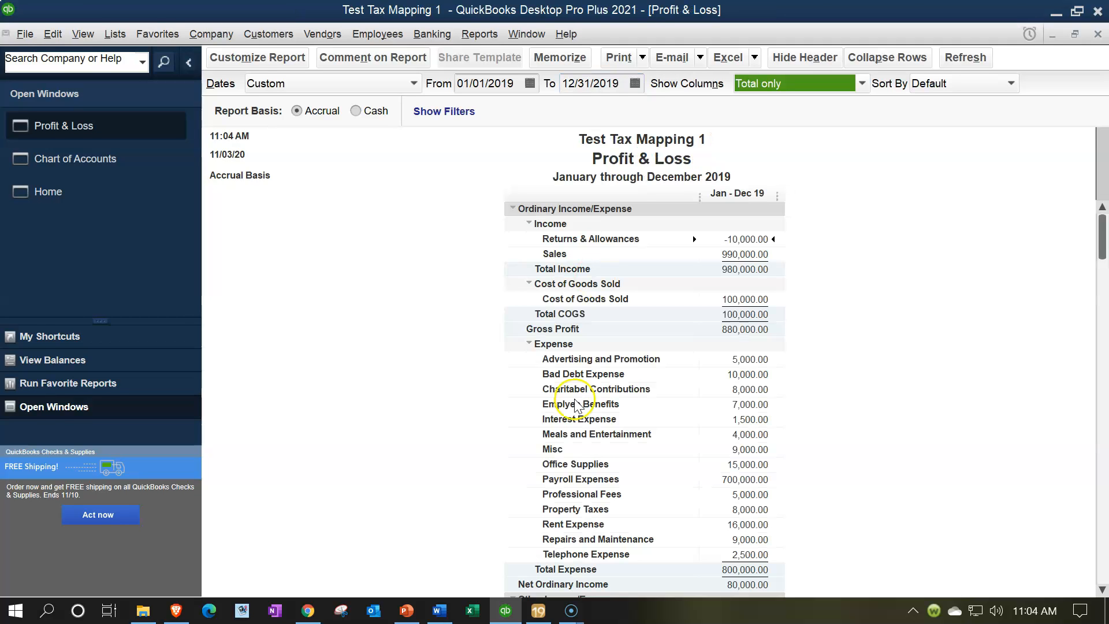
pyautogui.scroll(-3, 566, 479)
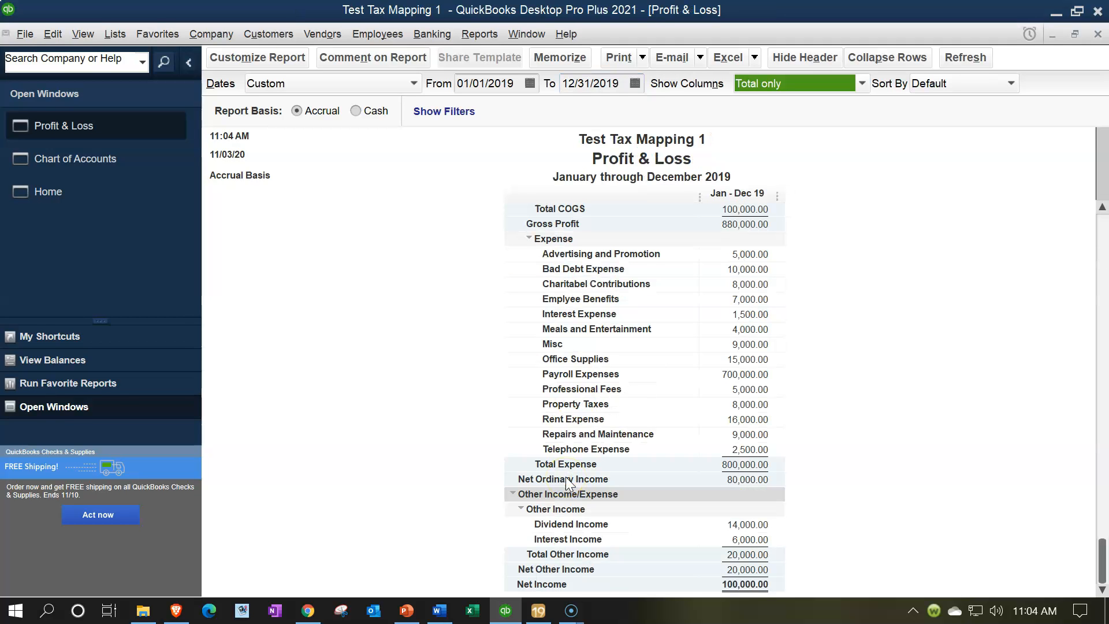
pyautogui.scroll(3, 566, 477)
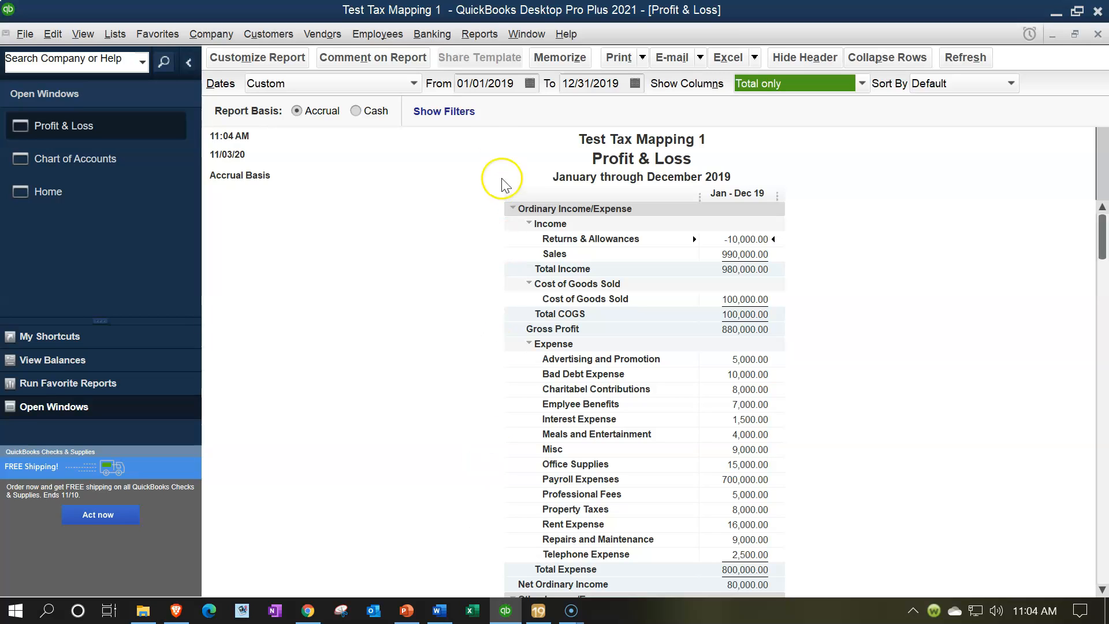
# Run the standard Balance Sheet report as of 12/31/2019 and look over its accounts
pyautogui.click(473, 36)
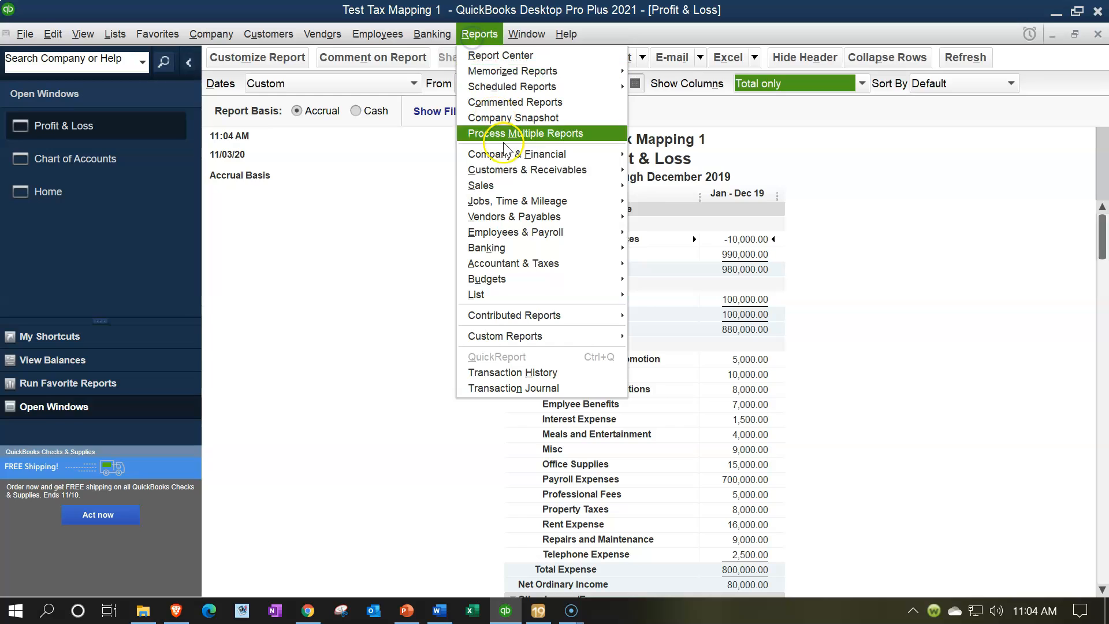
pyautogui.moveTo(622, 161)
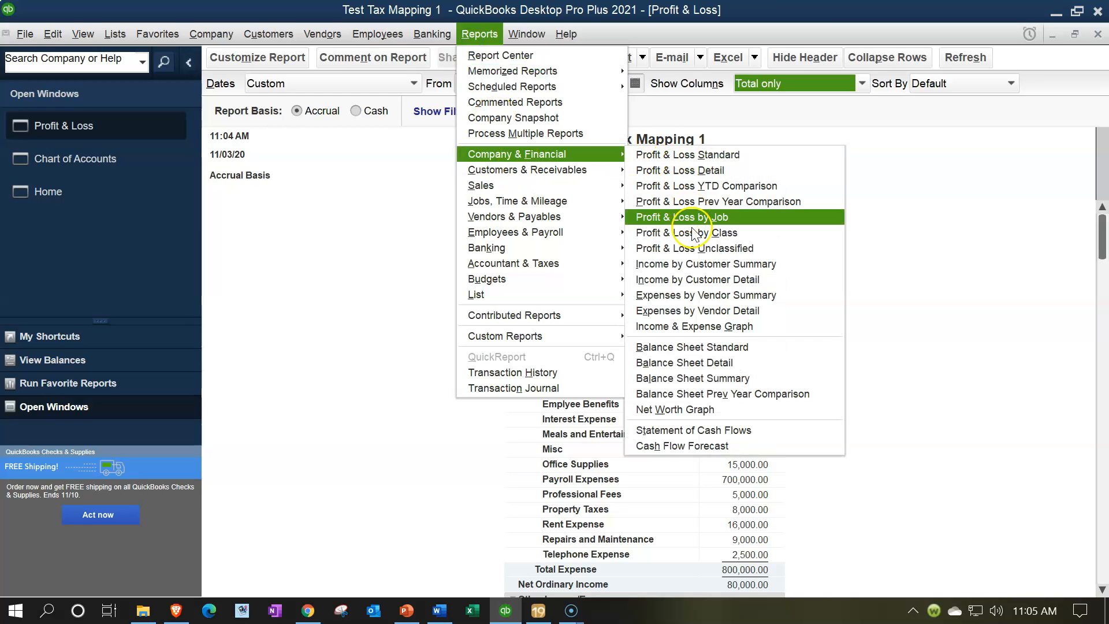
pyautogui.click(693, 347)
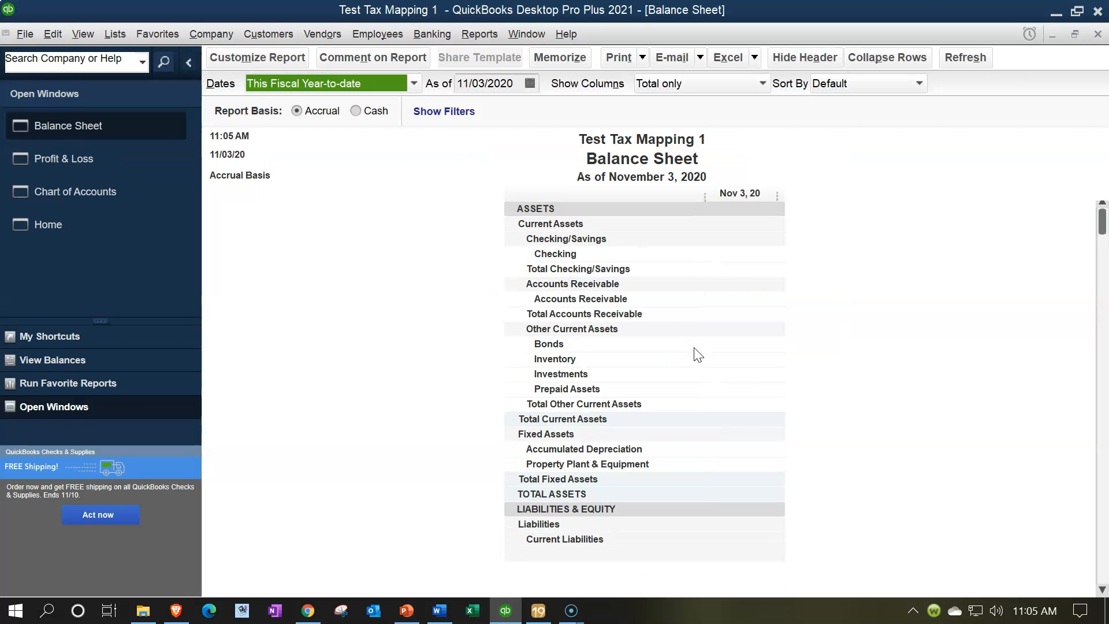
pyautogui.write('11')
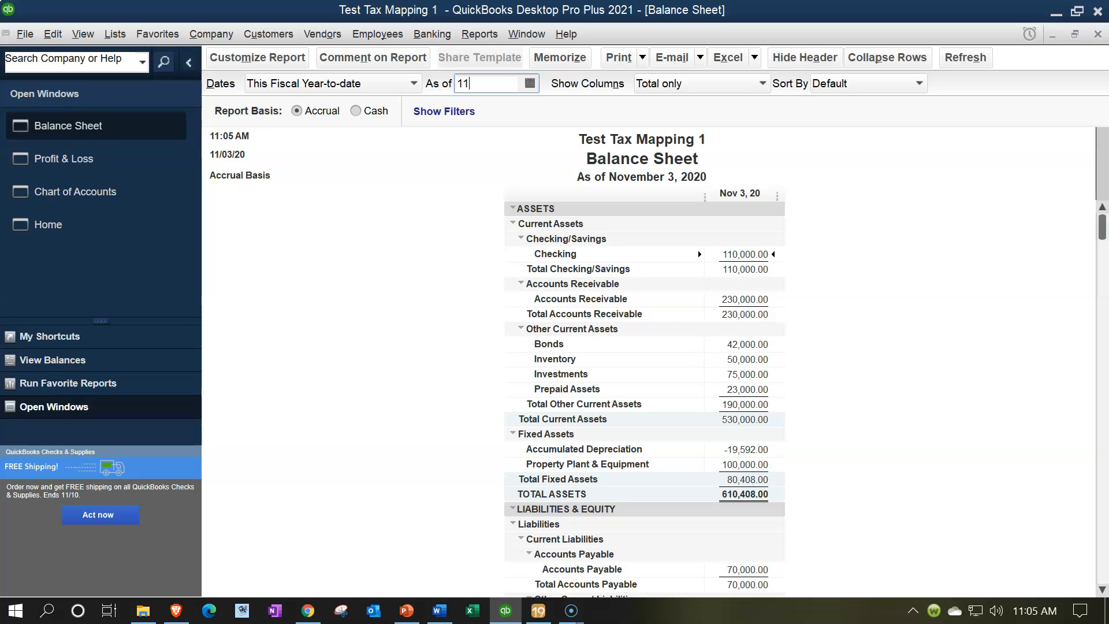
pyautogui.press('BackSpace')
pyautogui.write('2/31/2019')
pyautogui.press('Tab')
pyautogui.scroll(-3, 697, 353)
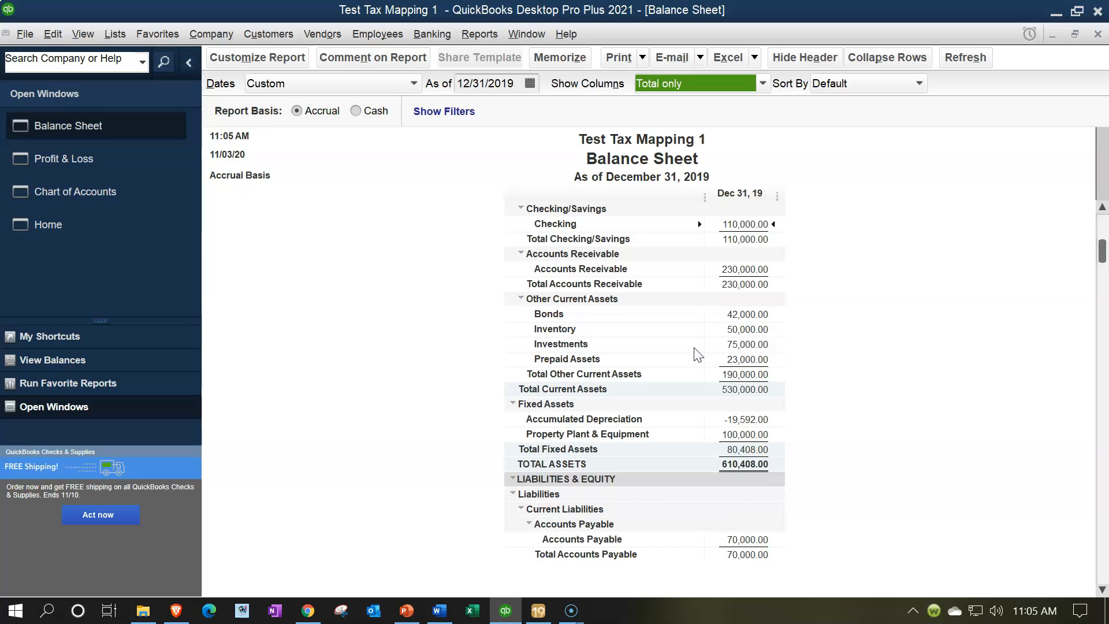
pyautogui.scroll(3, 697, 354)
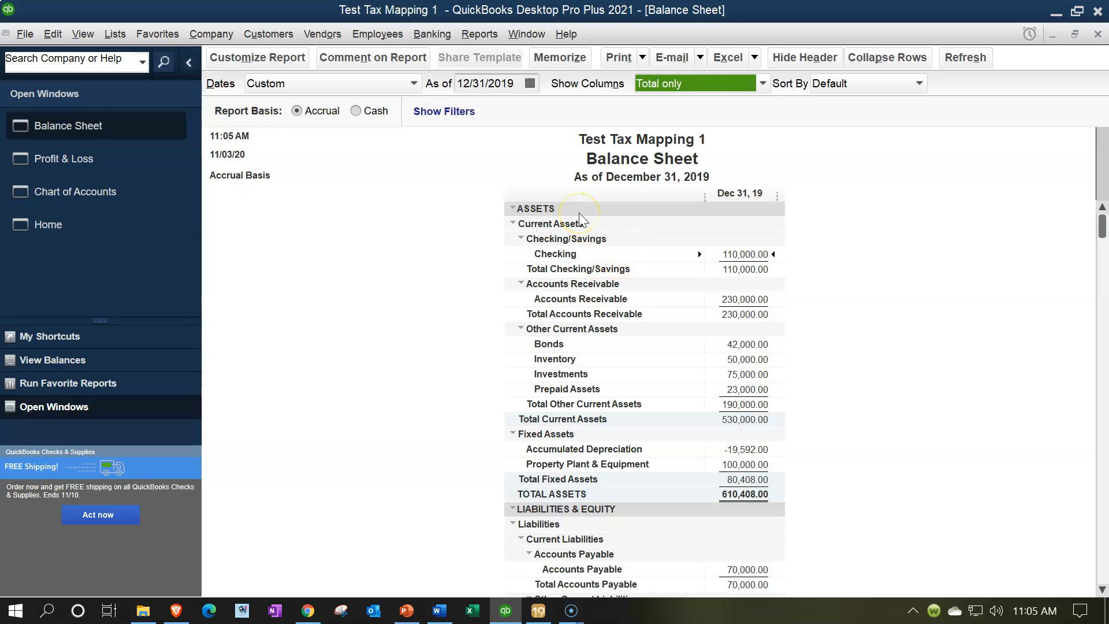
# Run the Trial Balance report for 01/01/2019 to 12/31/2019 and review its account balances
pyautogui.click(478, 35)
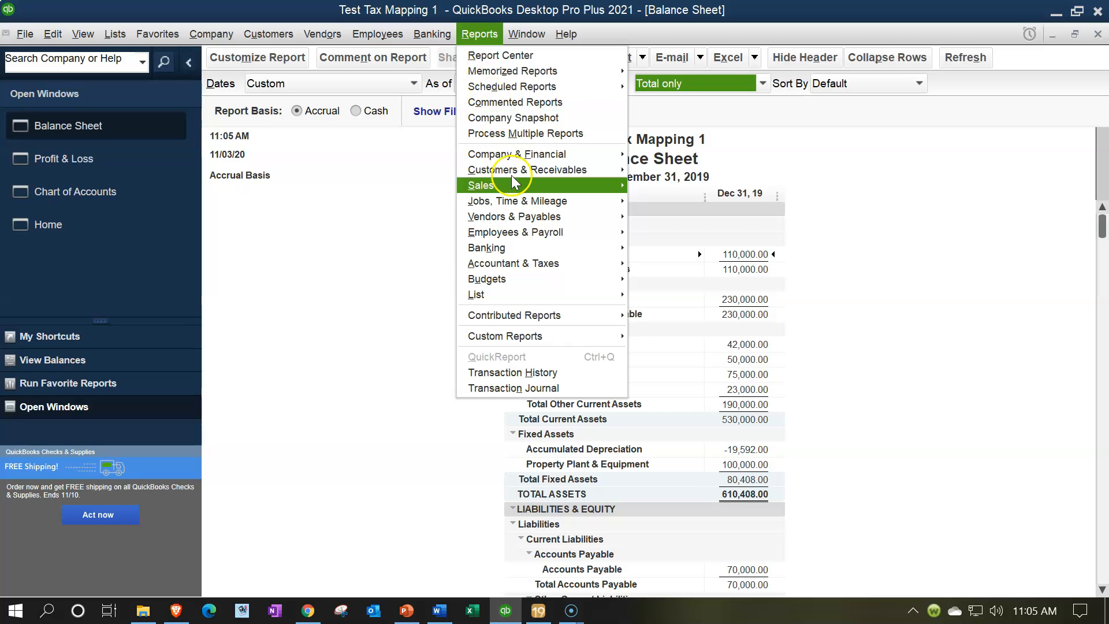
pyautogui.moveTo(606, 264)
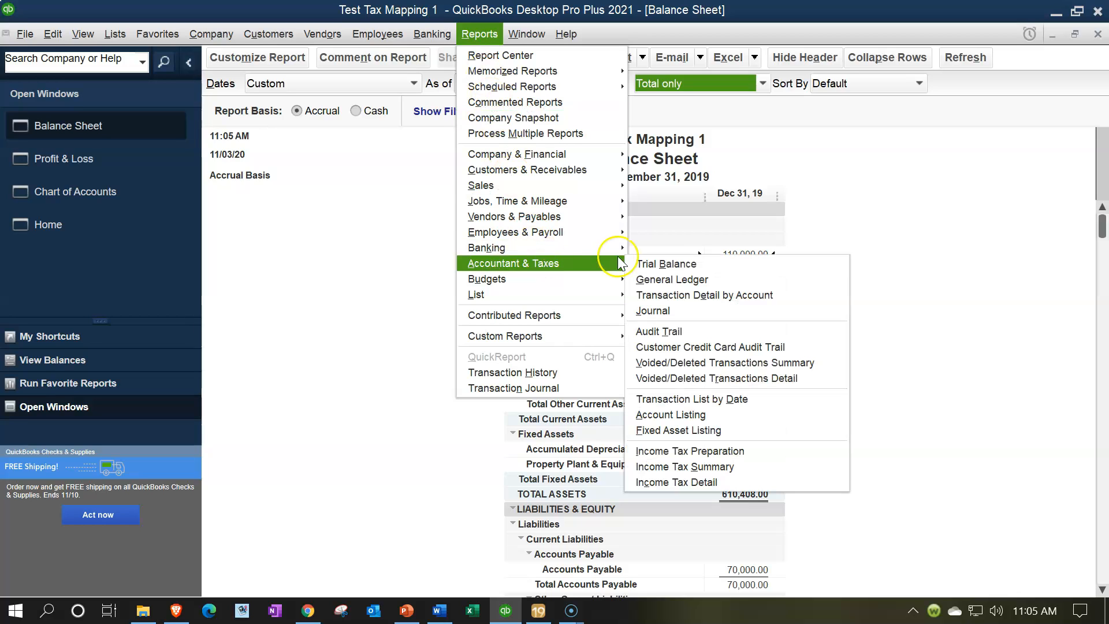
pyautogui.click(690, 263)
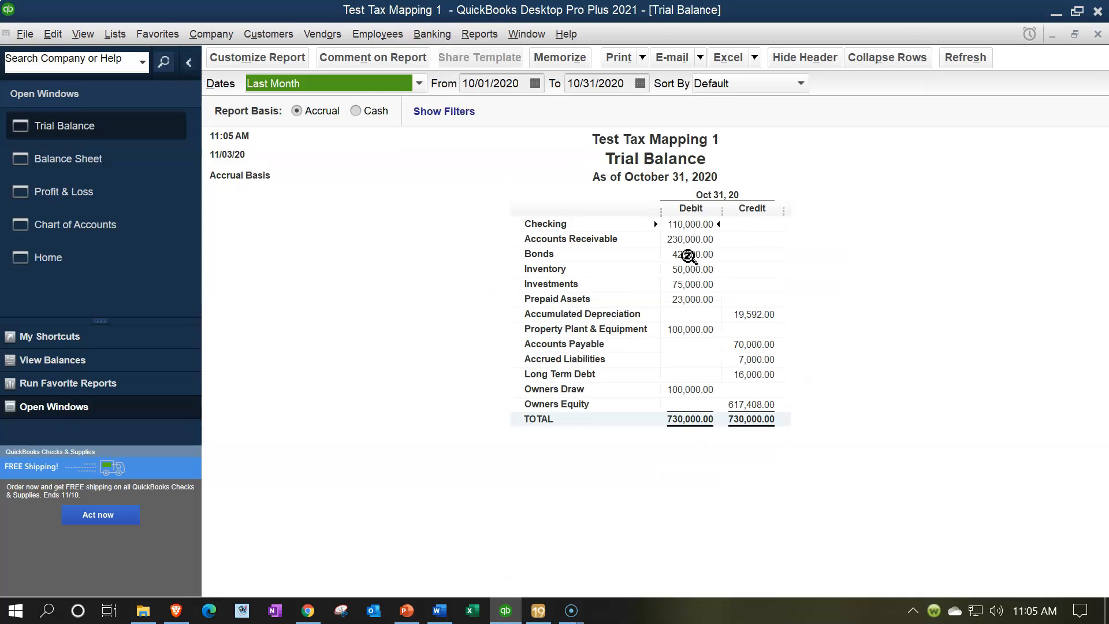
pyautogui.press('Tab')
pyautogui.write('01/01/2')
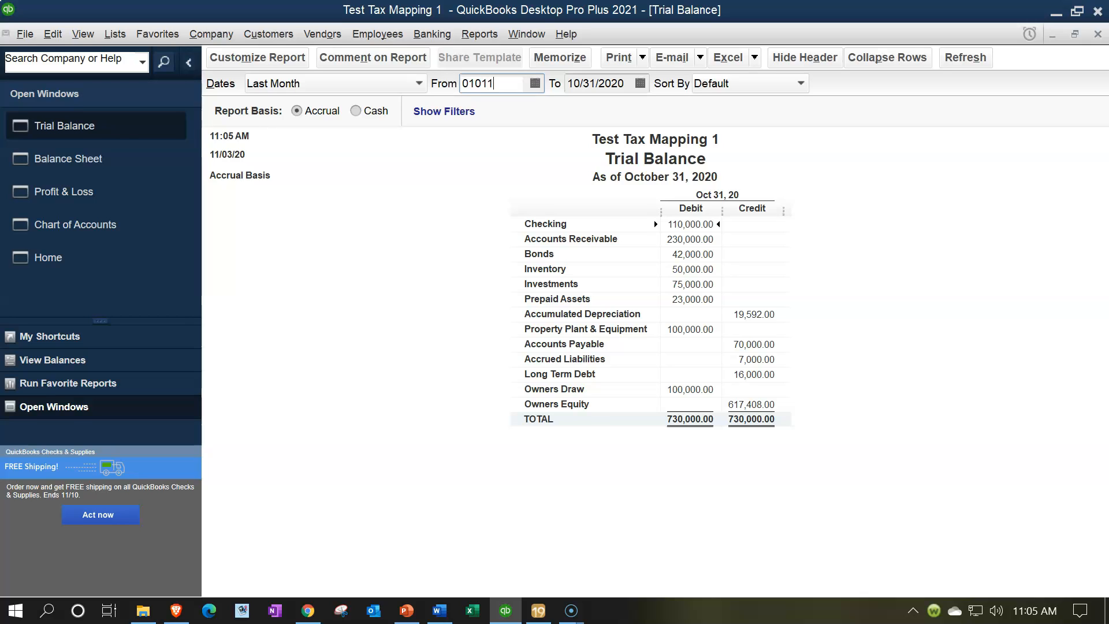
pyautogui.write('019')
pyautogui.press('Tab')
pyautogui.write('12/31/2019')
pyautogui.press('Tab')
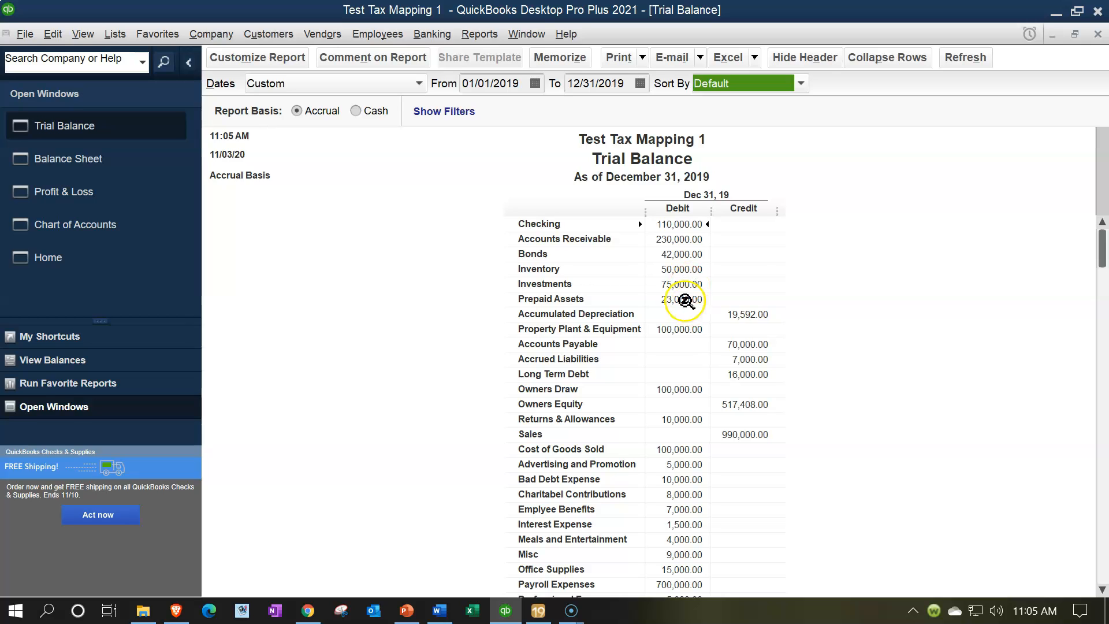
pyautogui.scroll(-2, 684, 294)
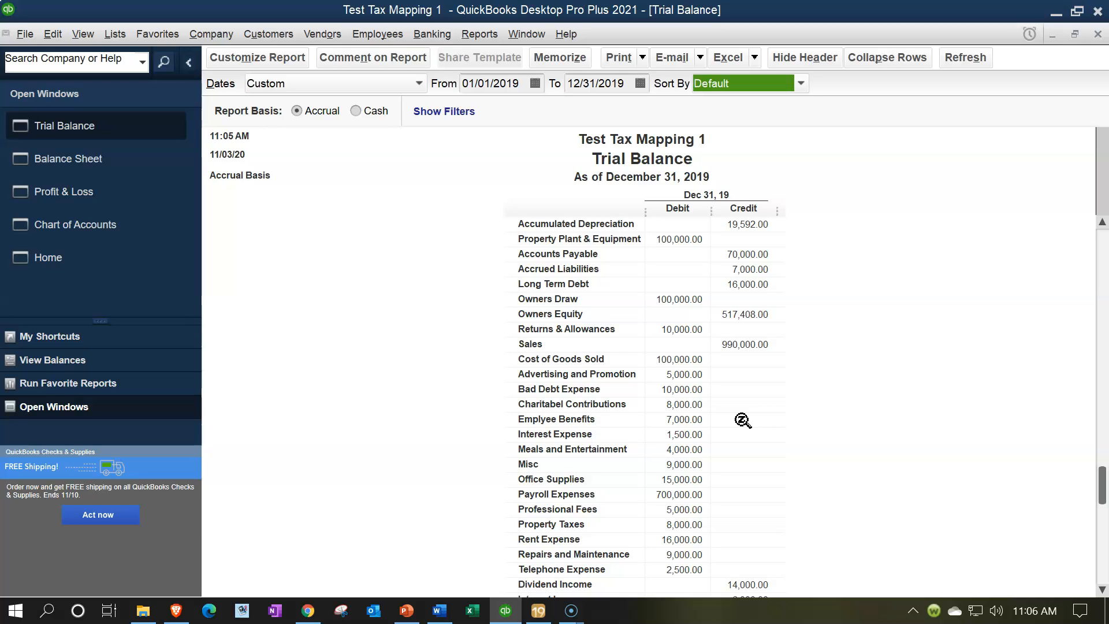
# Switch to the Comp Prob 1 Student Worksheet in Excel and look over the Tax Trial Balance column
pyautogui.scroll(-1, 743, 420)
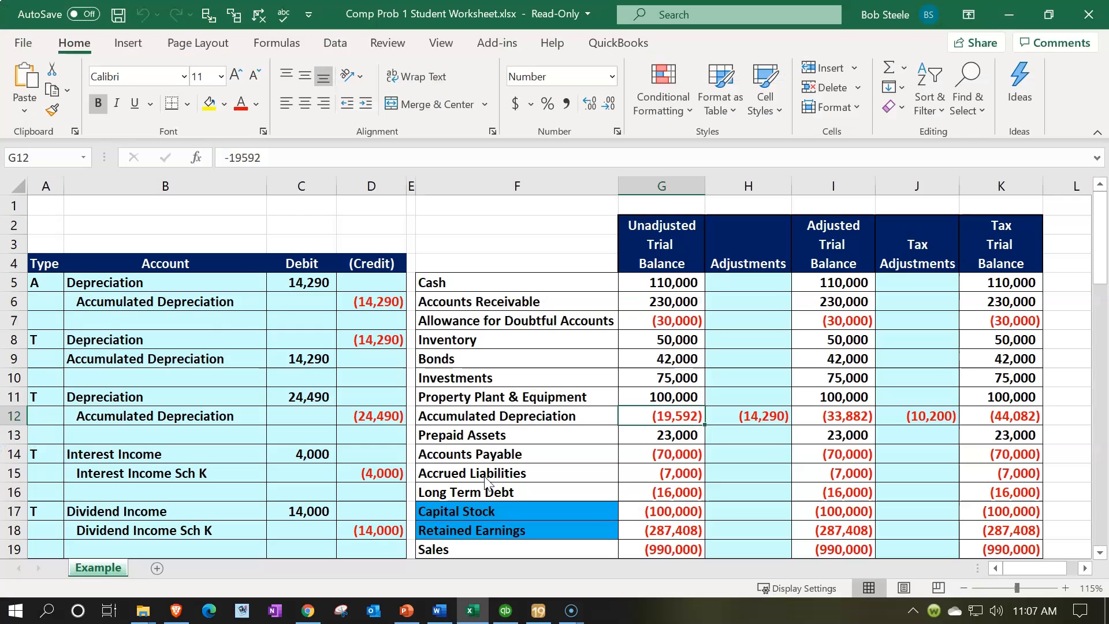
pyautogui.click(400, 314)
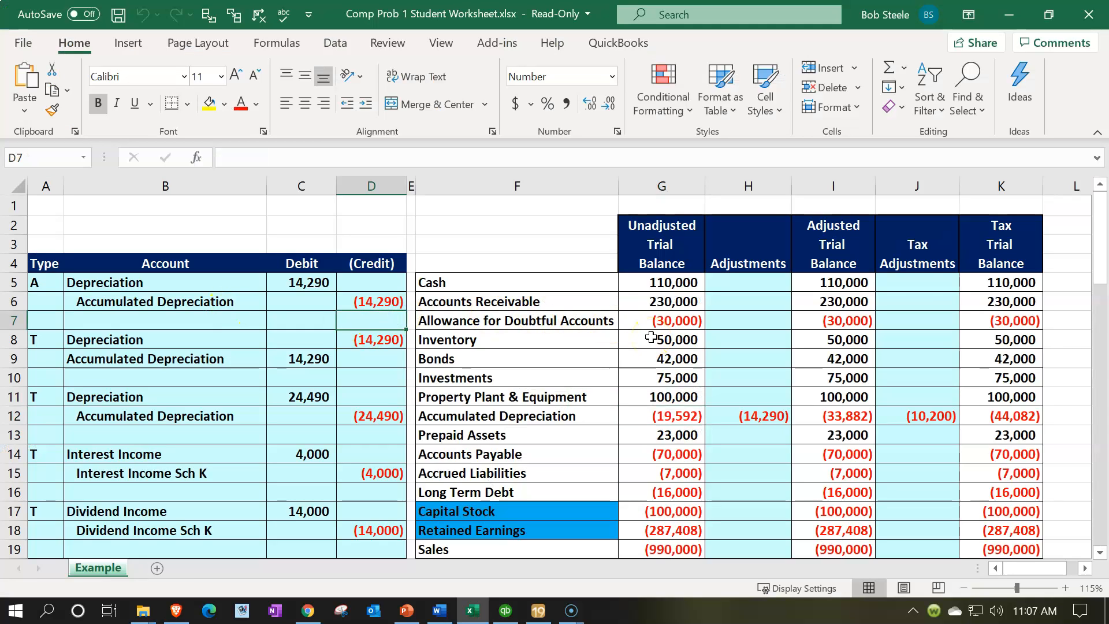
pyautogui.moveTo(1007, 283); pyautogui.dragTo(1019, 414)
pyautogui.scroll(-2, 1019, 415)
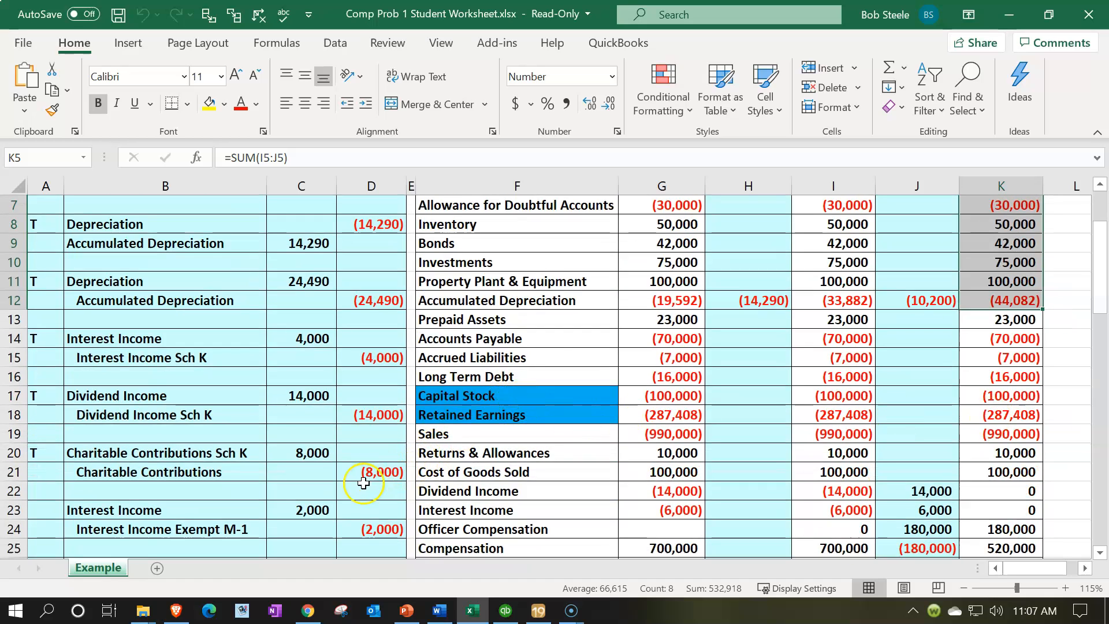
# Switch to QuickBooks and examine the 2019 Profit & Loss report down to net income
pyautogui.click(504, 611)
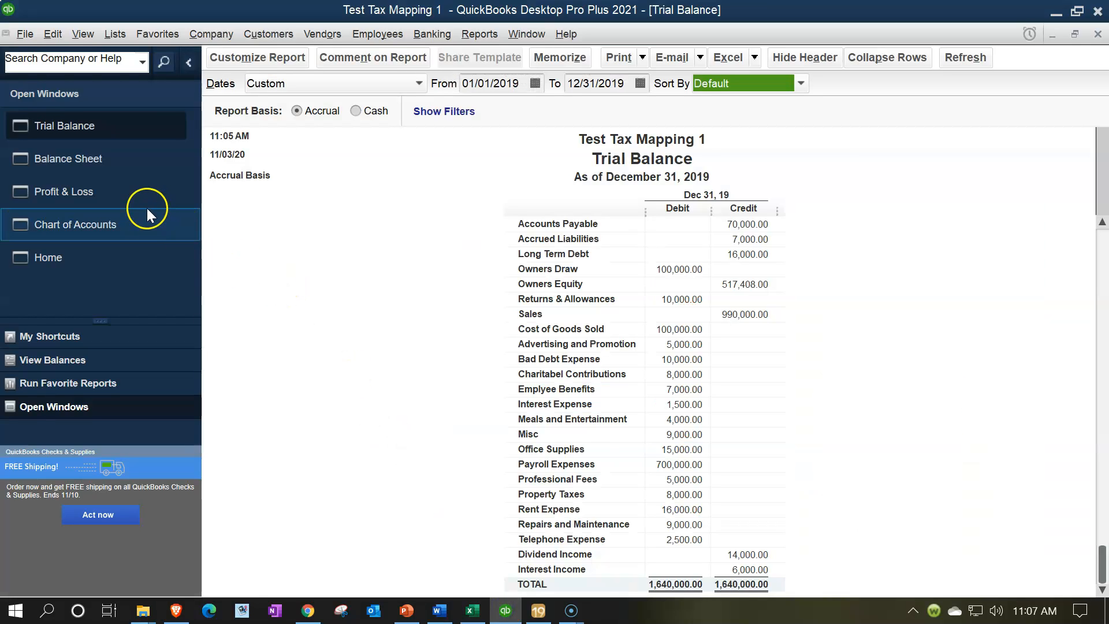
pyautogui.click(140, 200)
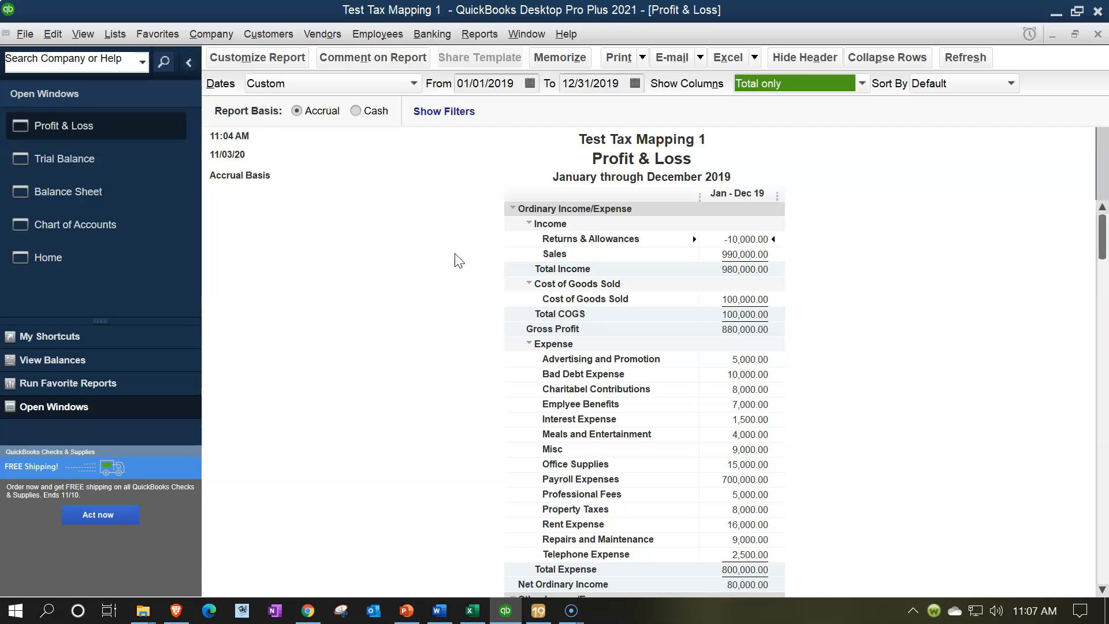
pyautogui.scroll(-3, 456, 258)
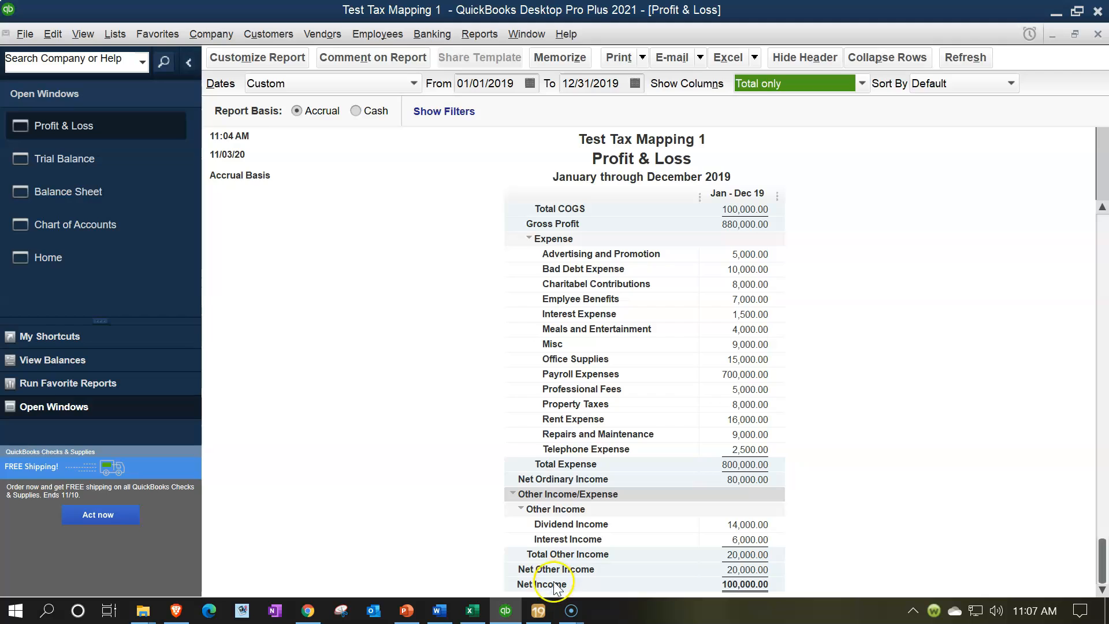
# Switch to Lacerte Tax, look over the Schedule C income fields, and open the client's Trial Balance Utility
pyautogui.click(545, 618)
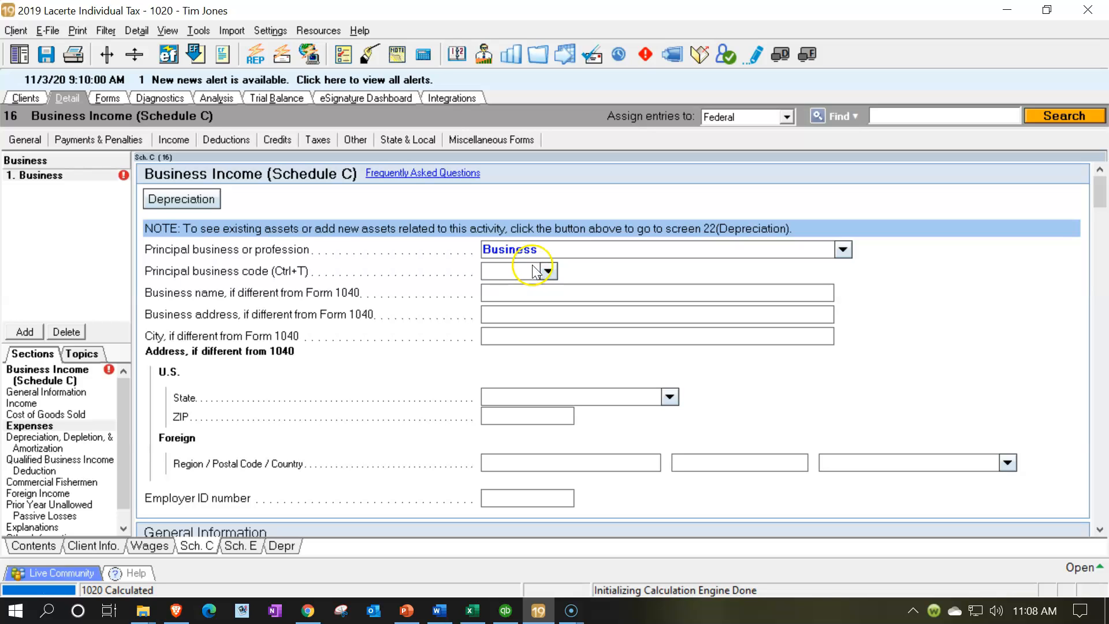
pyautogui.scroll(-10, 534, 270)
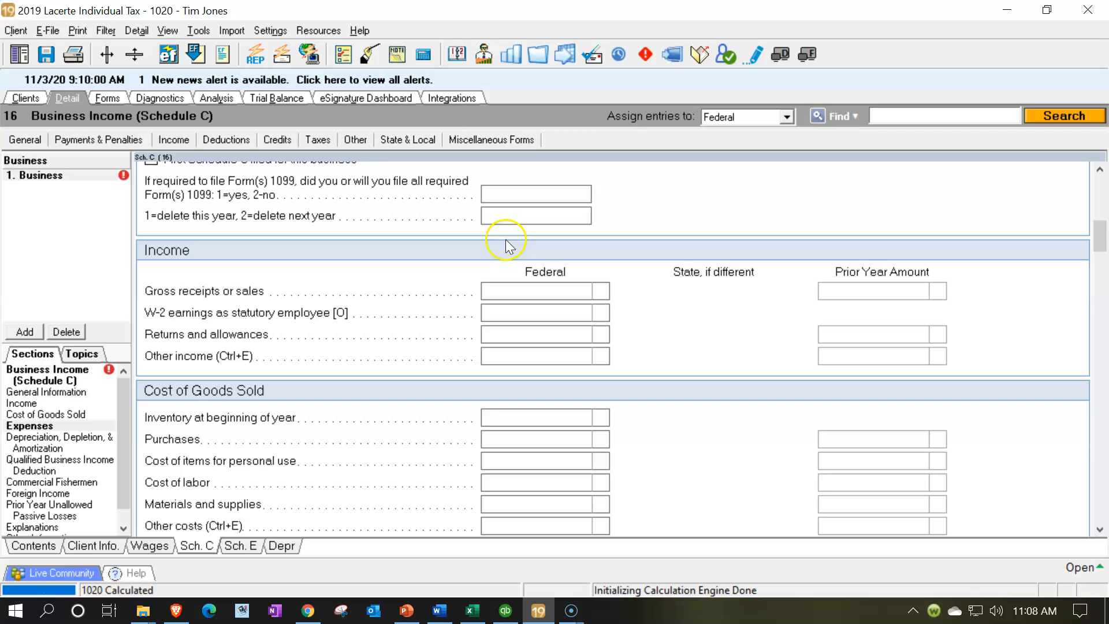
pyautogui.click(255, 102)
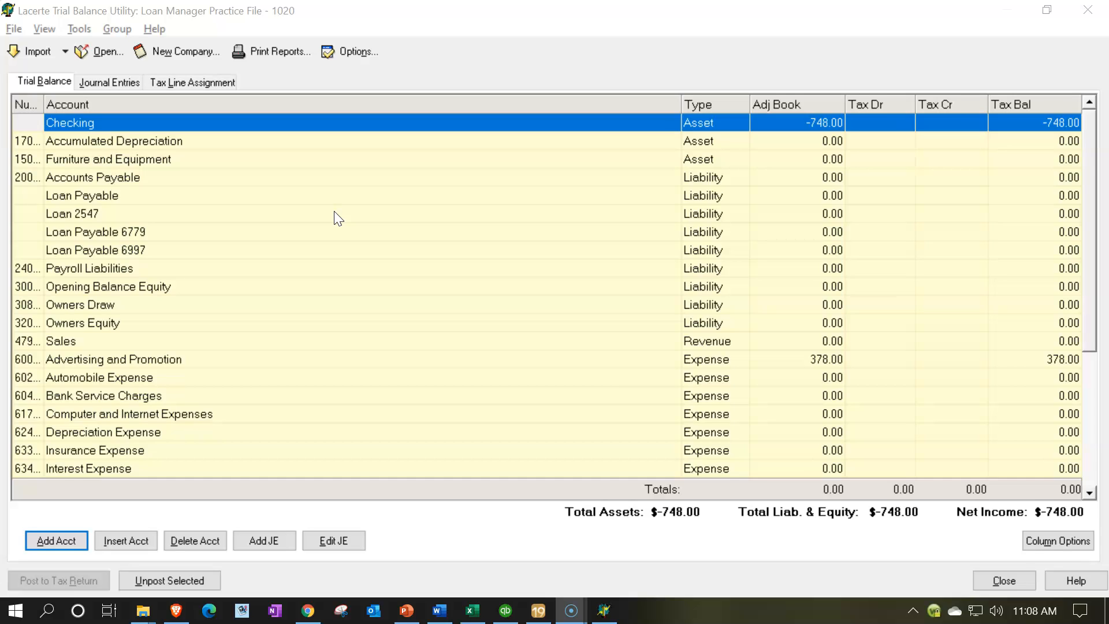
pyautogui.click(335, 207)
pyautogui.click(325, 205)
# Start a QuickBooks import of the company file Test Tax Mapping 1.qbw for a Business Income (Sch. C) return
pyautogui.click(65, 53)
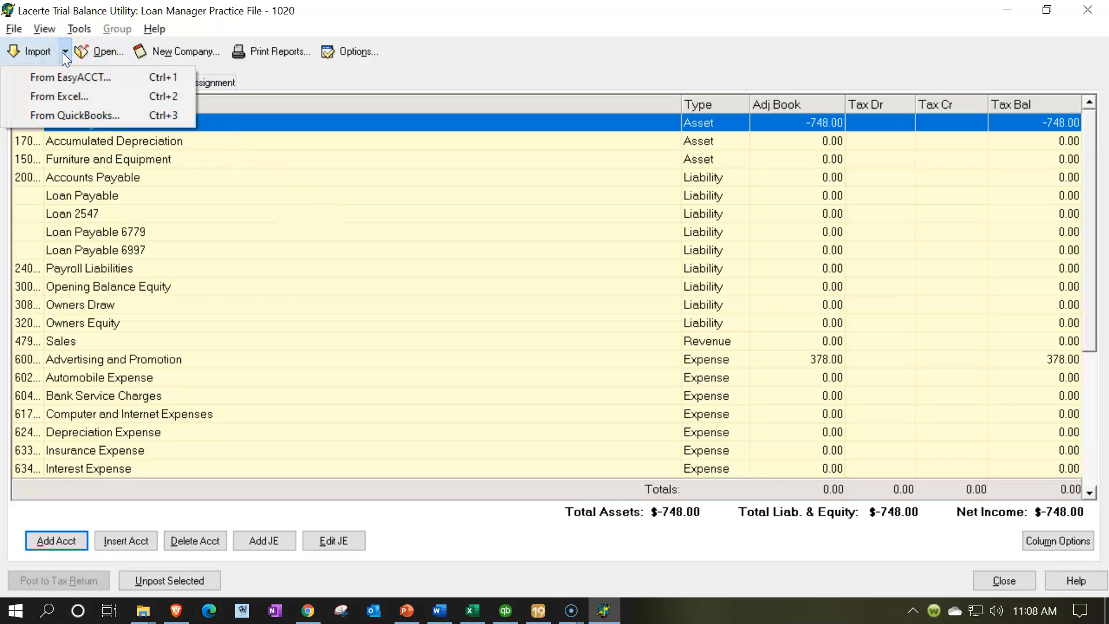
pyautogui.click(60, 109)
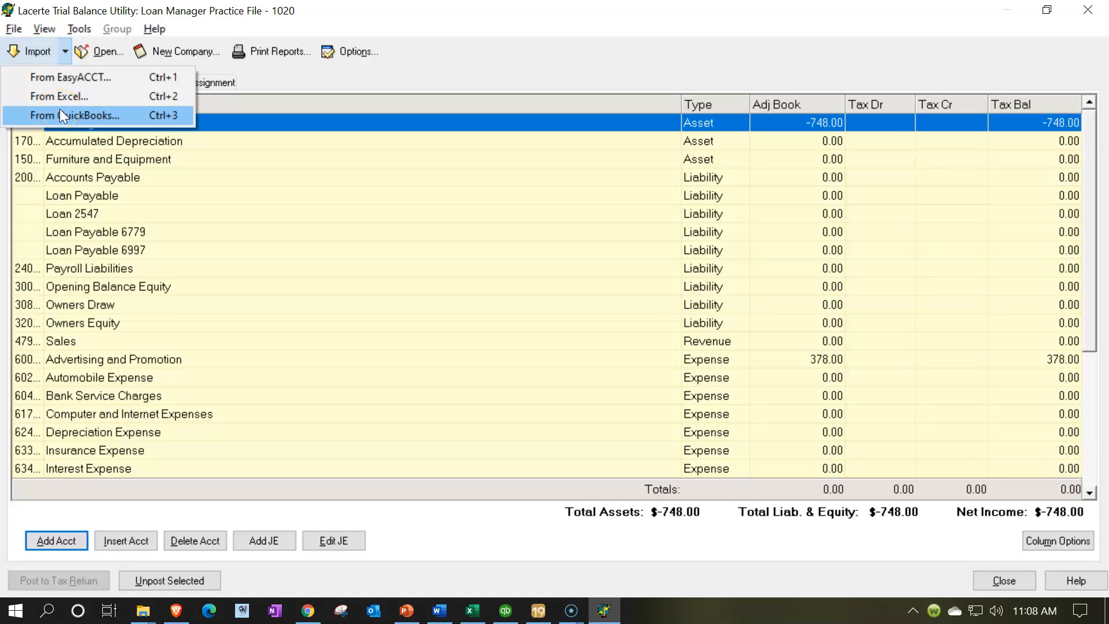
pyautogui.click(64, 103)
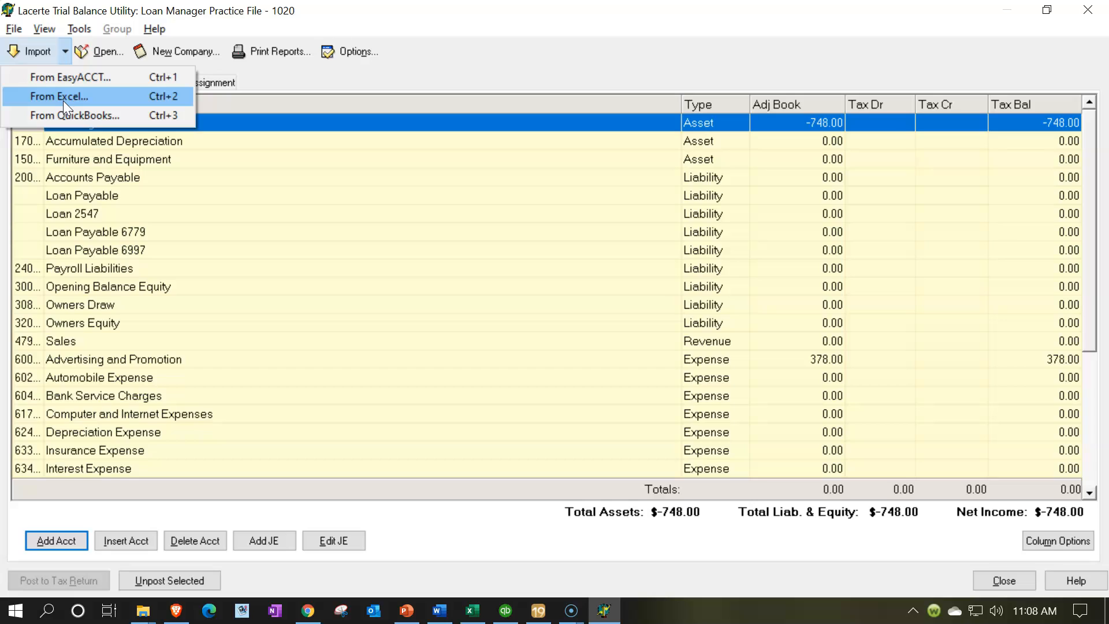
pyautogui.click(72, 117)
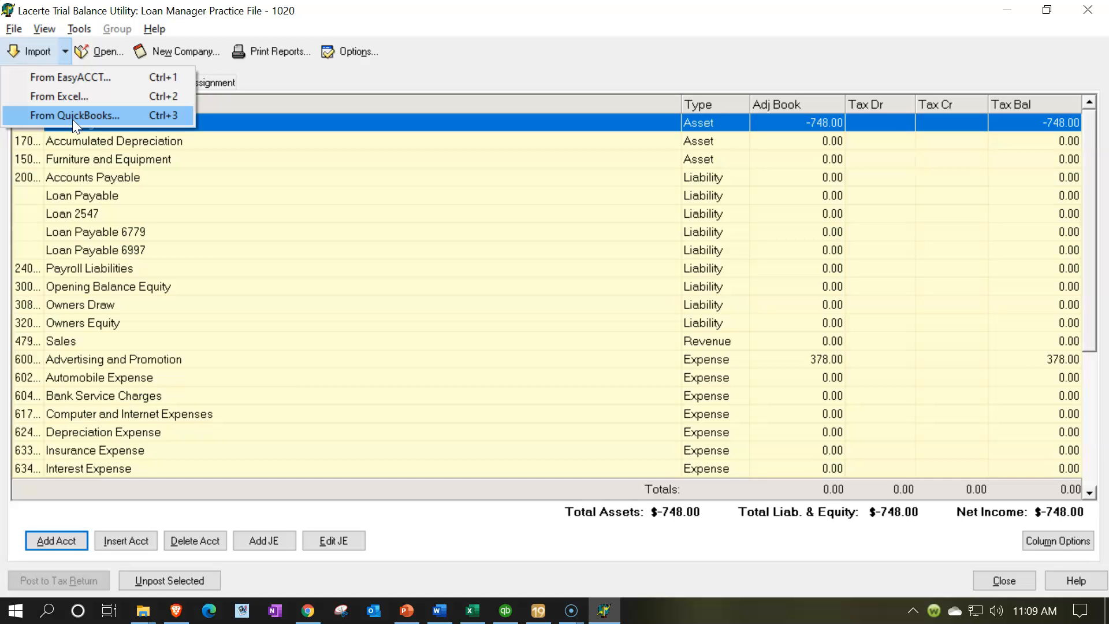
pyautogui.click(73, 120)
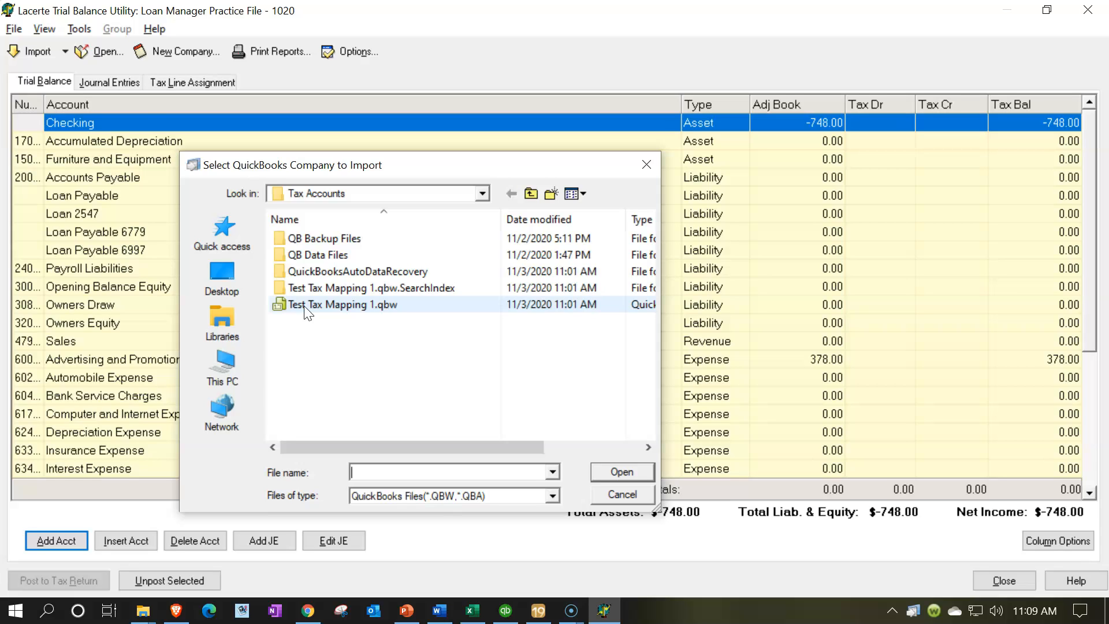
pyautogui.click(327, 315)
pyautogui.click(397, 318)
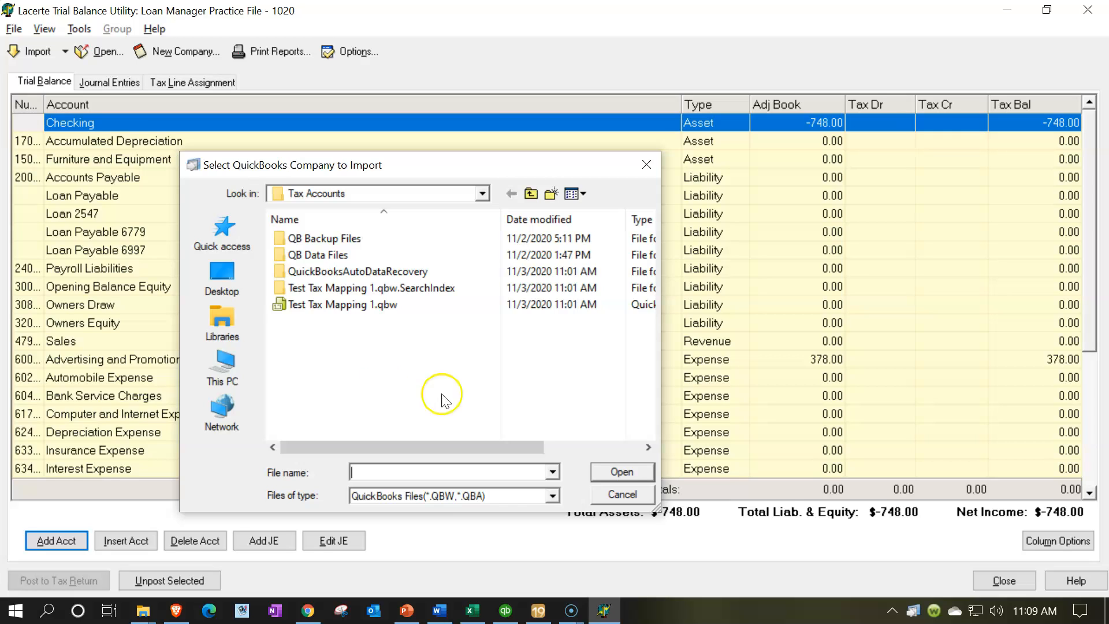
pyautogui.click(304, 312)
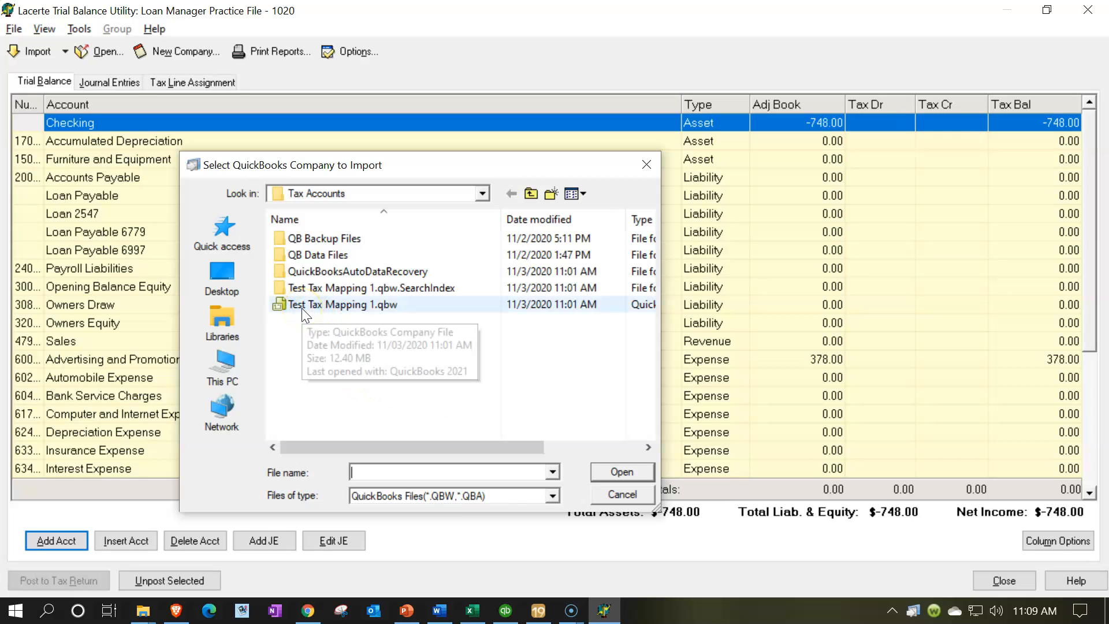
pyautogui.doubleClick(302, 310)
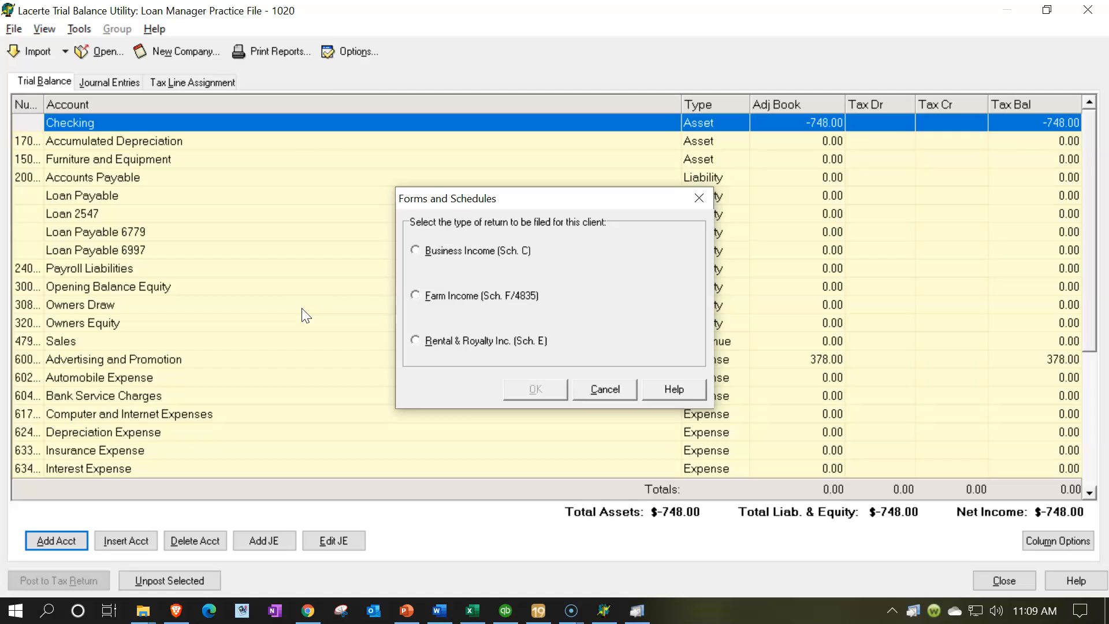
pyautogui.click(422, 254)
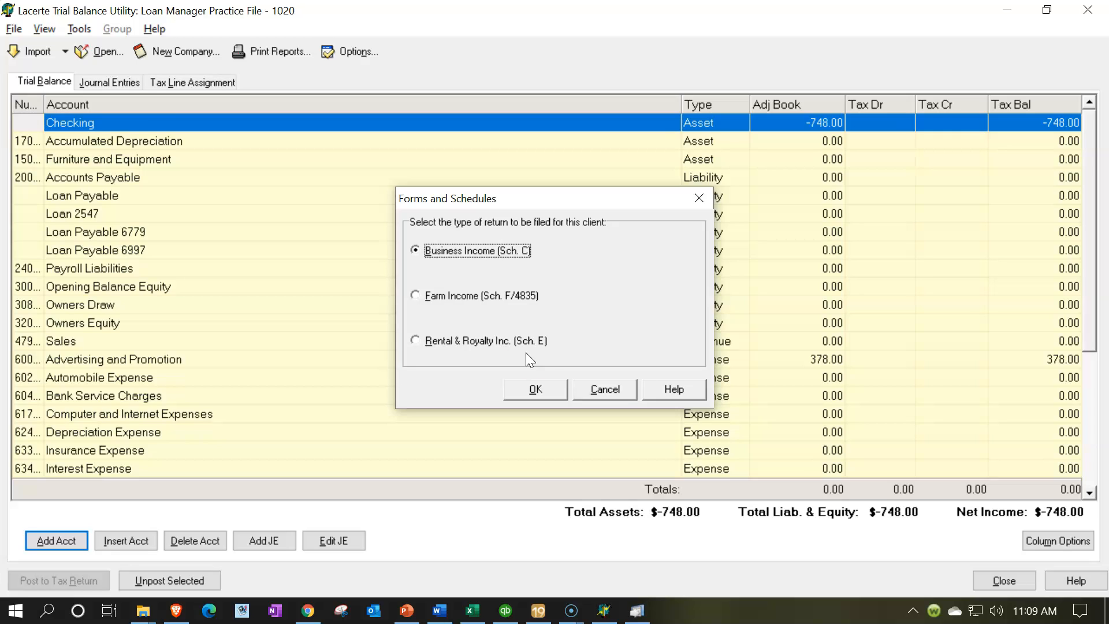
pyautogui.click(538, 388)
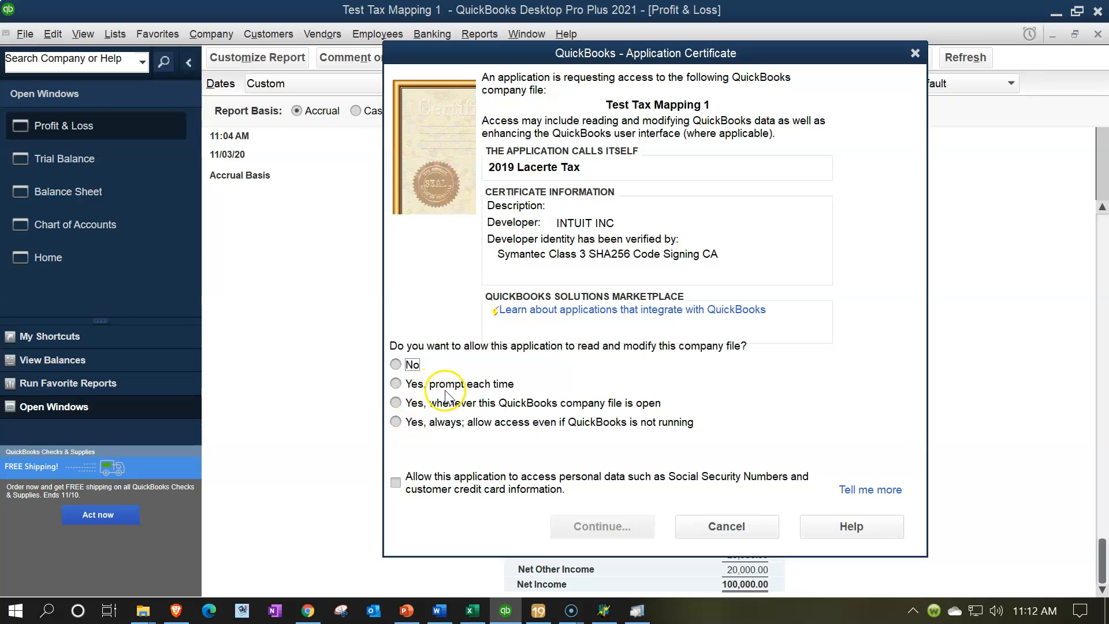
# Grant 2019 Lacerte Tax access to the QuickBooks company file with the "Yes, prompt each time" option
pyautogui.click(395, 385)
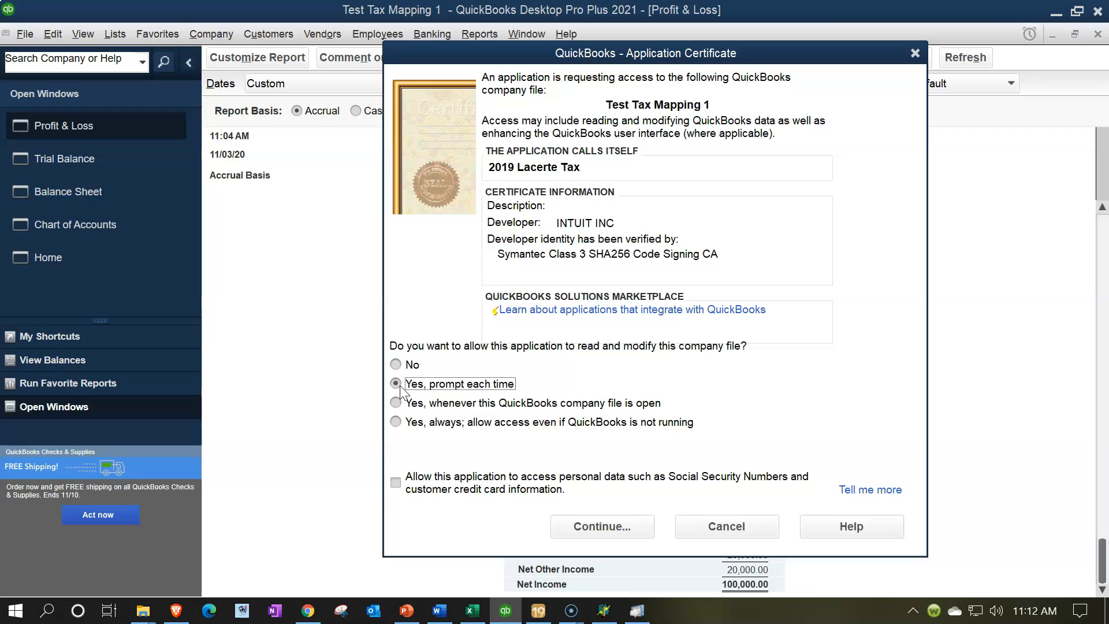
pyautogui.click(408, 391)
pyautogui.click(595, 528)
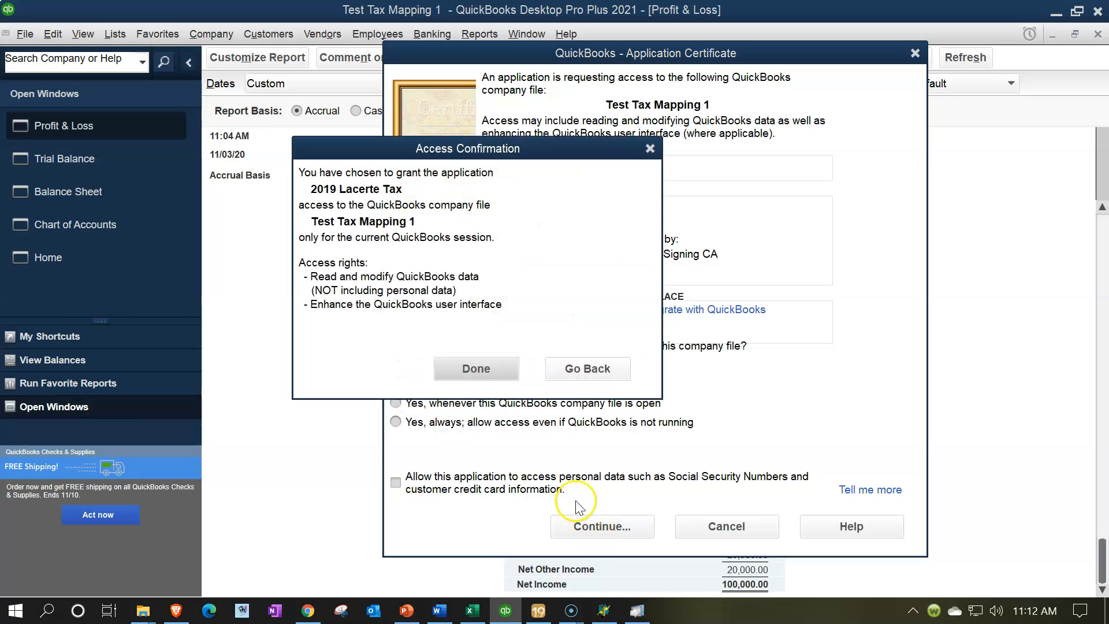
pyautogui.click(494, 372)
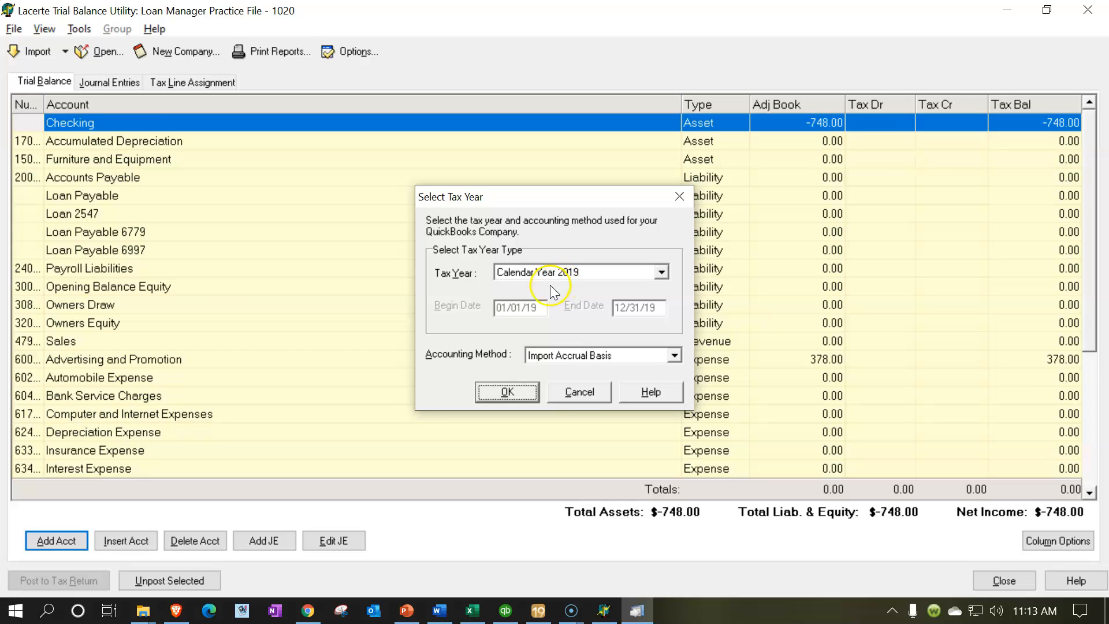
# Import the company data for Calendar Year 2019 on the accrual basis and close the import summary
pyautogui.click(500, 391)
pyautogui.click(674, 355)
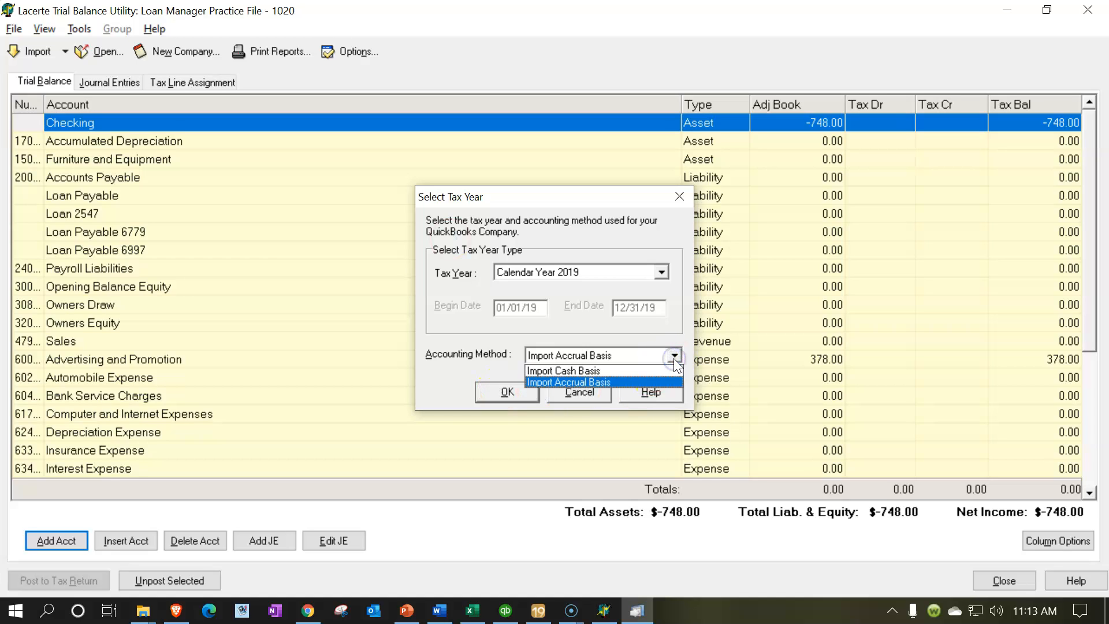
pyautogui.click(674, 356)
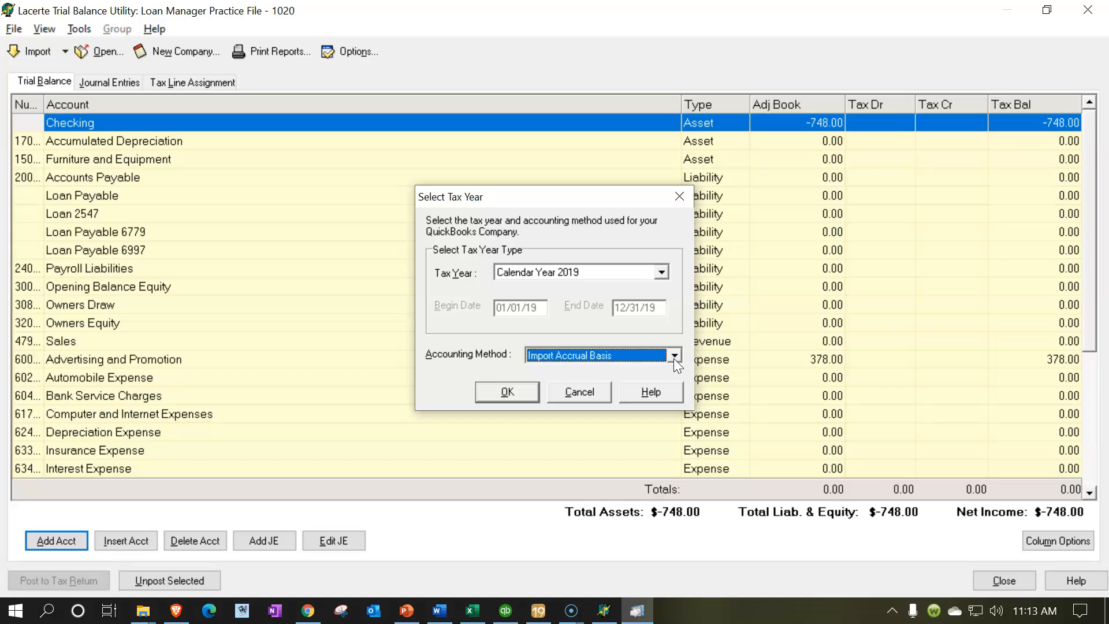
pyautogui.click(498, 376)
pyautogui.click(452, 377)
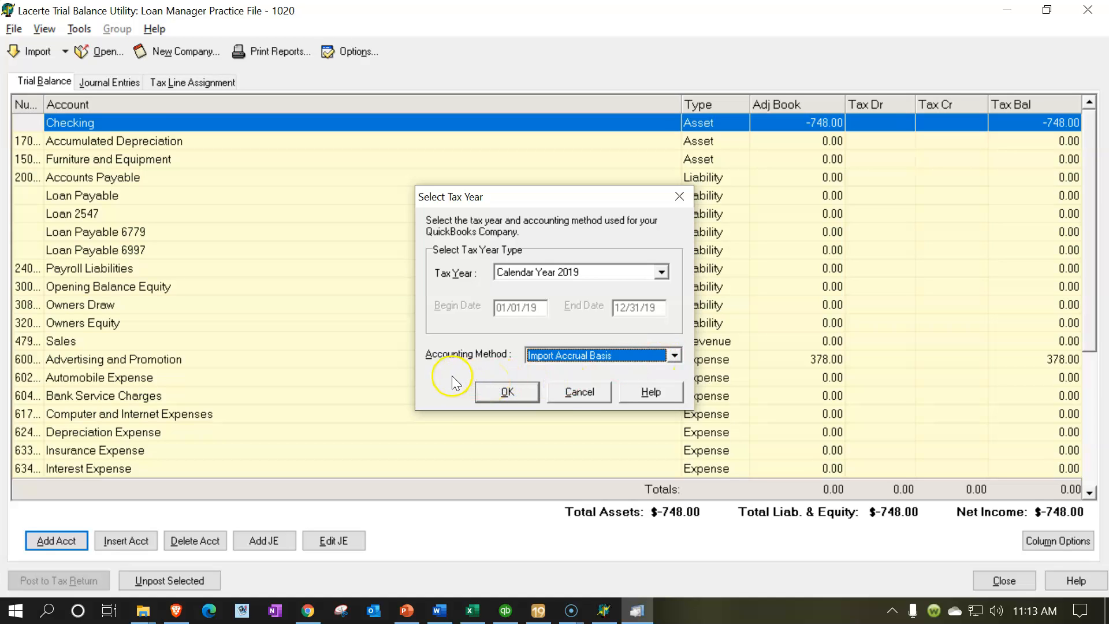
pyautogui.click(482, 391)
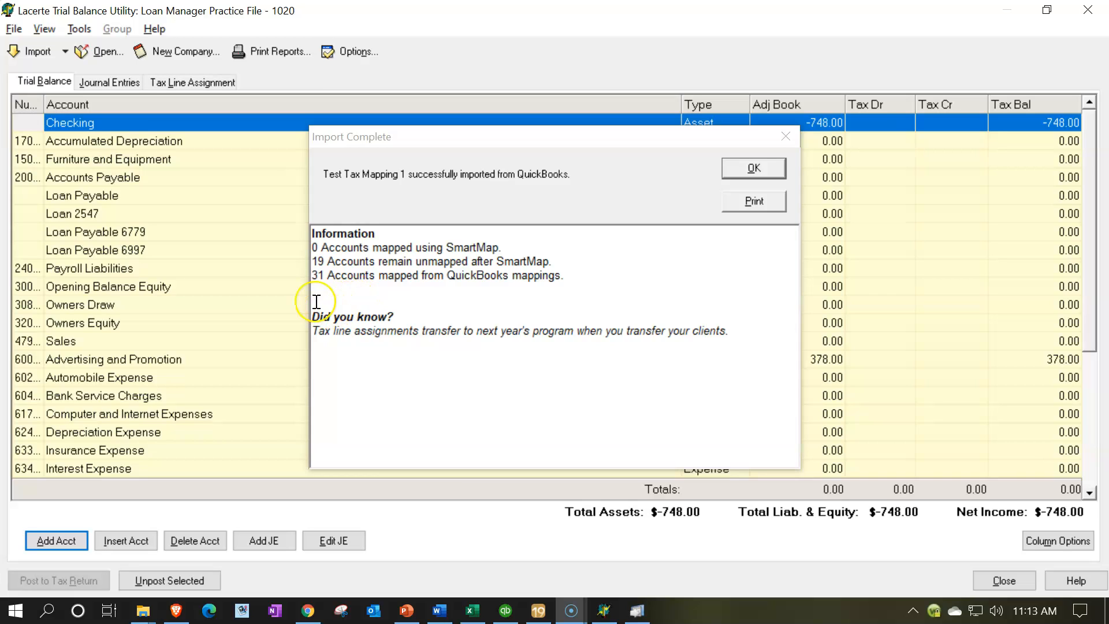
pyautogui.click(750, 168)
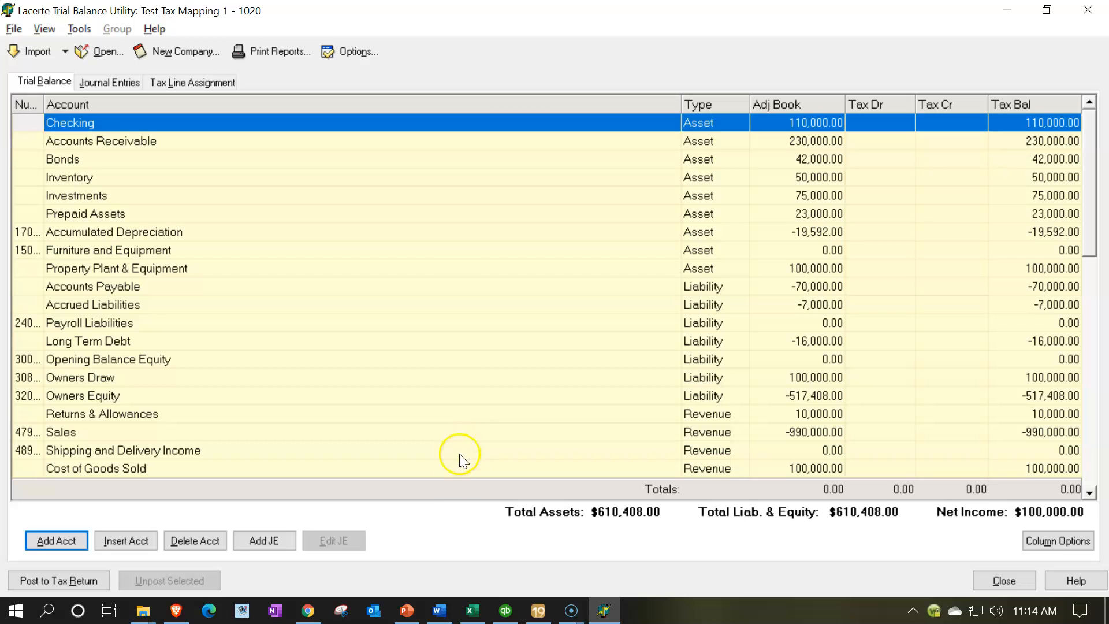
# Compare the imported trial balance net income with the Profit & Loss report in QuickBooks
pyautogui.click(505, 612)
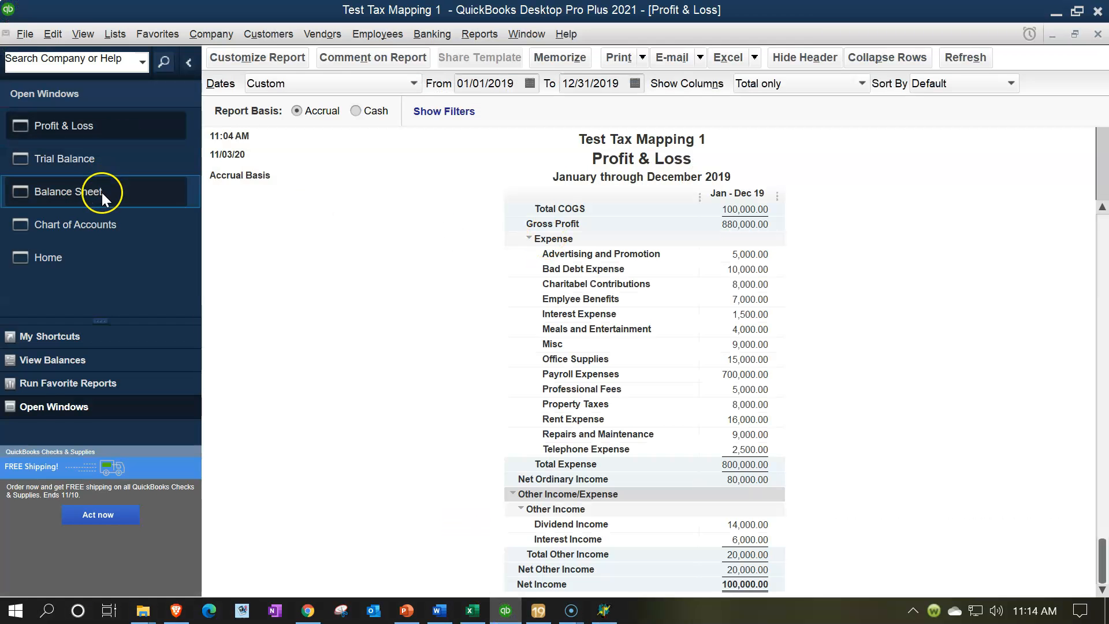
pyautogui.click(78, 123)
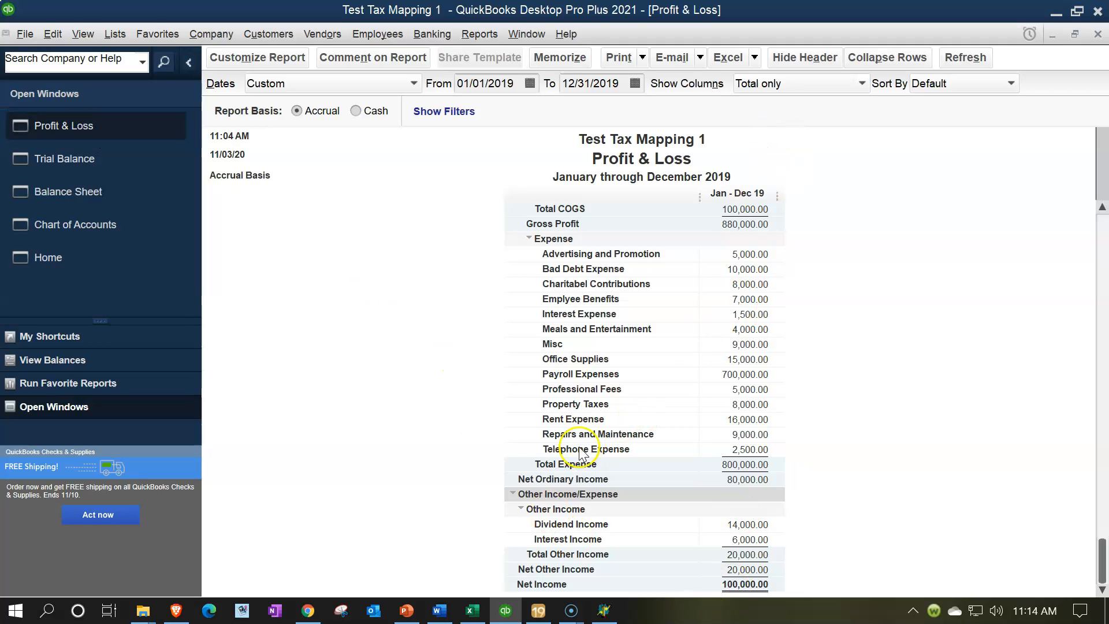
pyautogui.click(508, 616)
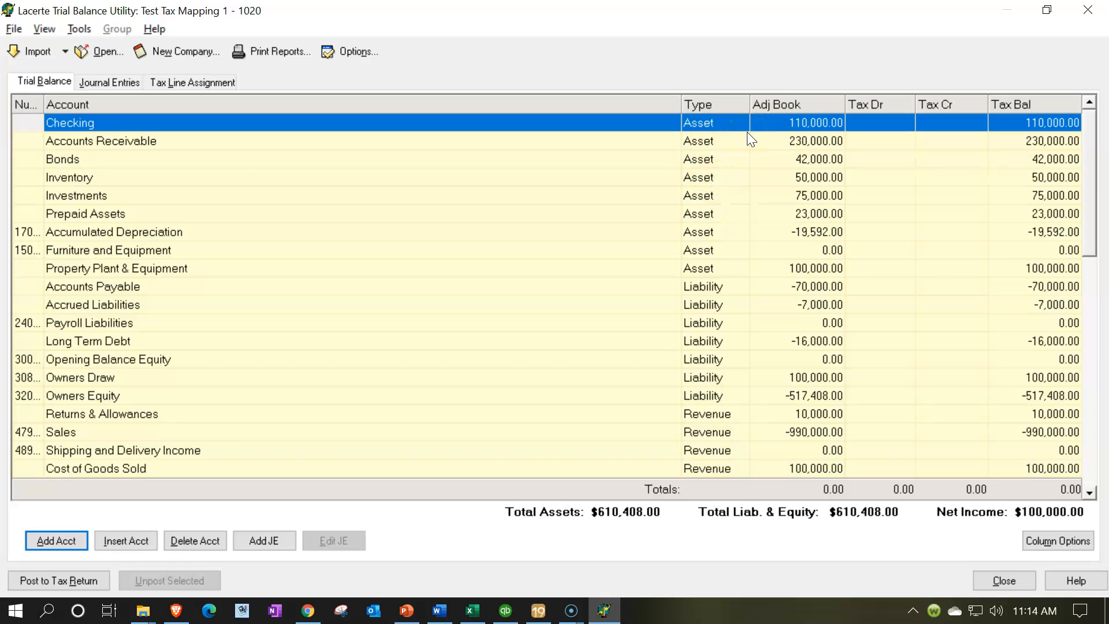
# Show the Unadj Book, Book Dr and Book Cr columns in the Lacerte trial balance
pyautogui.click(1037, 543)
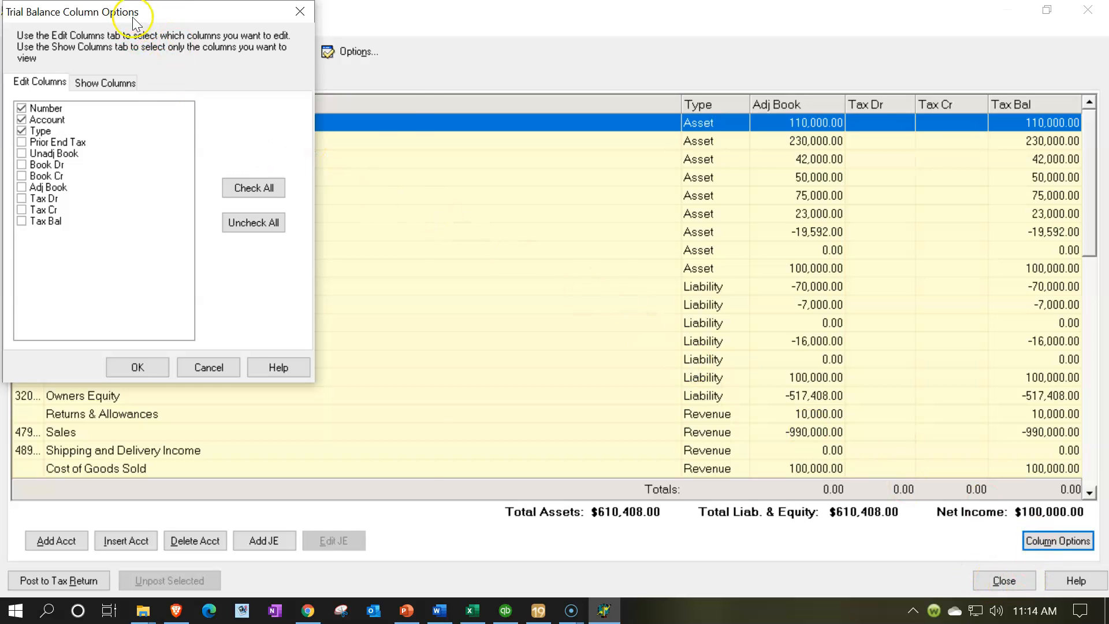
pyautogui.moveTo(133, 18); pyautogui.dragTo(248, 115)
pyautogui.click(219, 181)
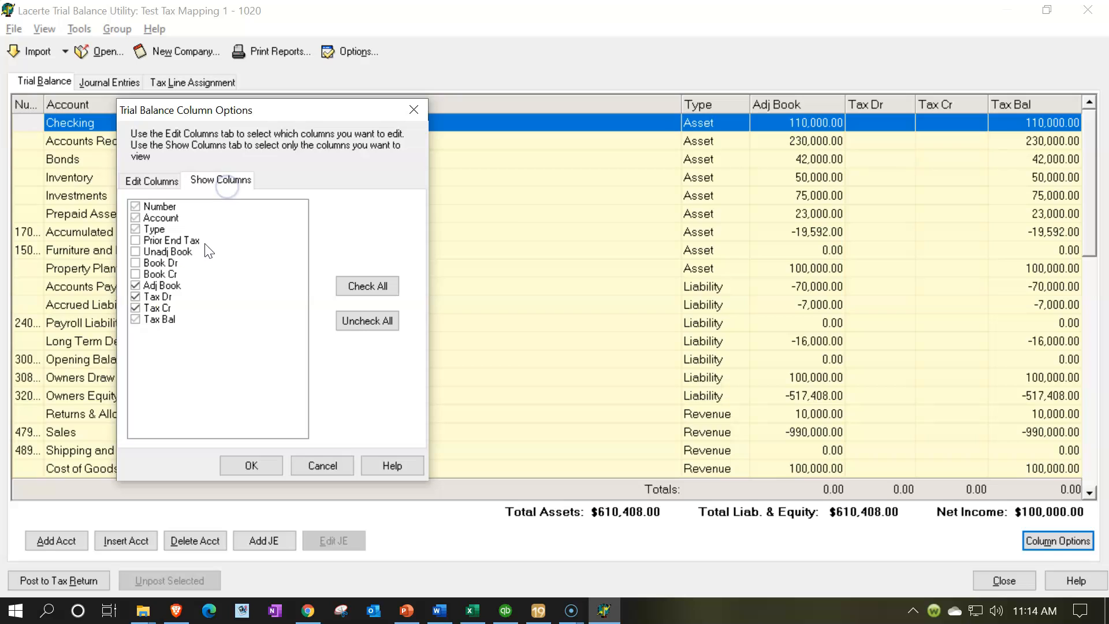
pyautogui.click(135, 251)
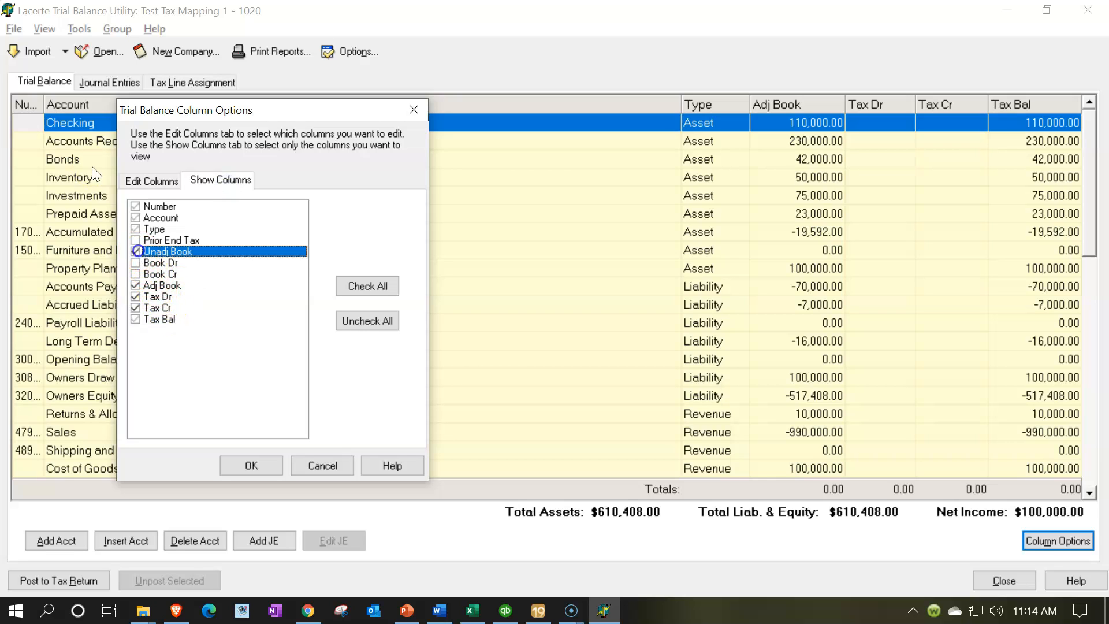
pyautogui.click(136, 262)
pyautogui.click(136, 274)
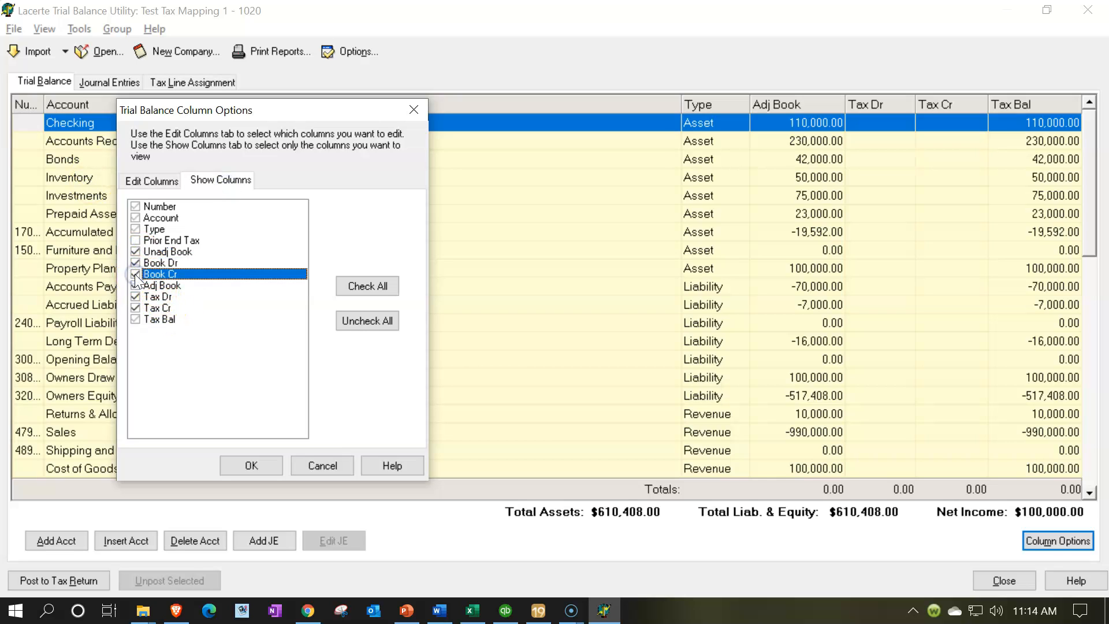
pyautogui.click(260, 464)
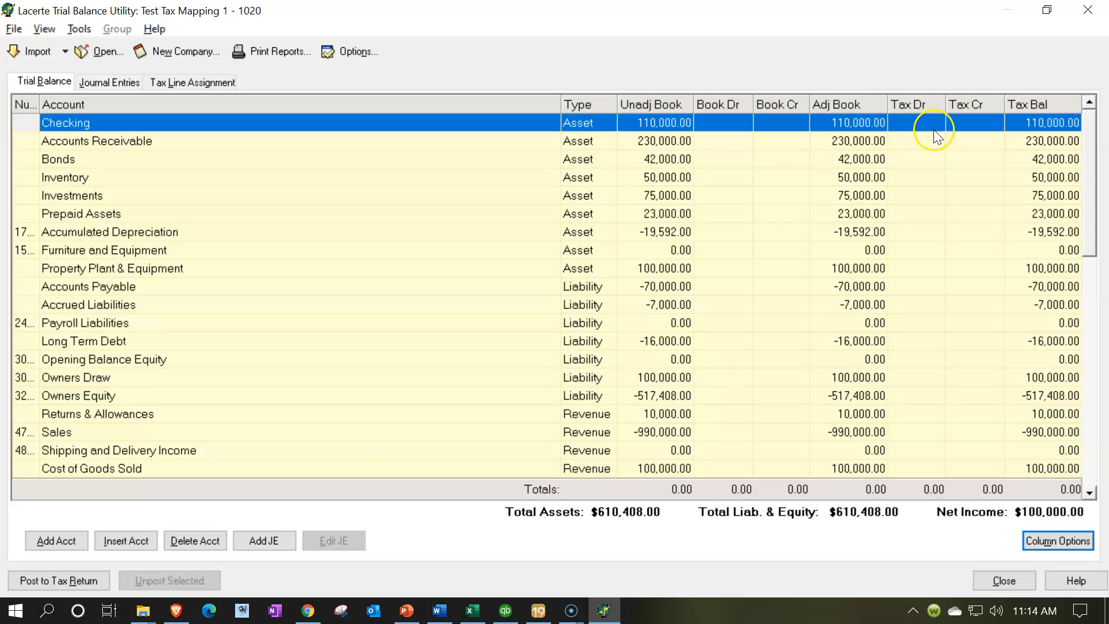
# Switch to the Excel worksheet and examine its unadjusted, adjusted and tax trial balance columns along with the adjustment columns between them
pyautogui.click(475, 608)
pyautogui.click(789, 342)
pyautogui.scroll(2, 792, 340)
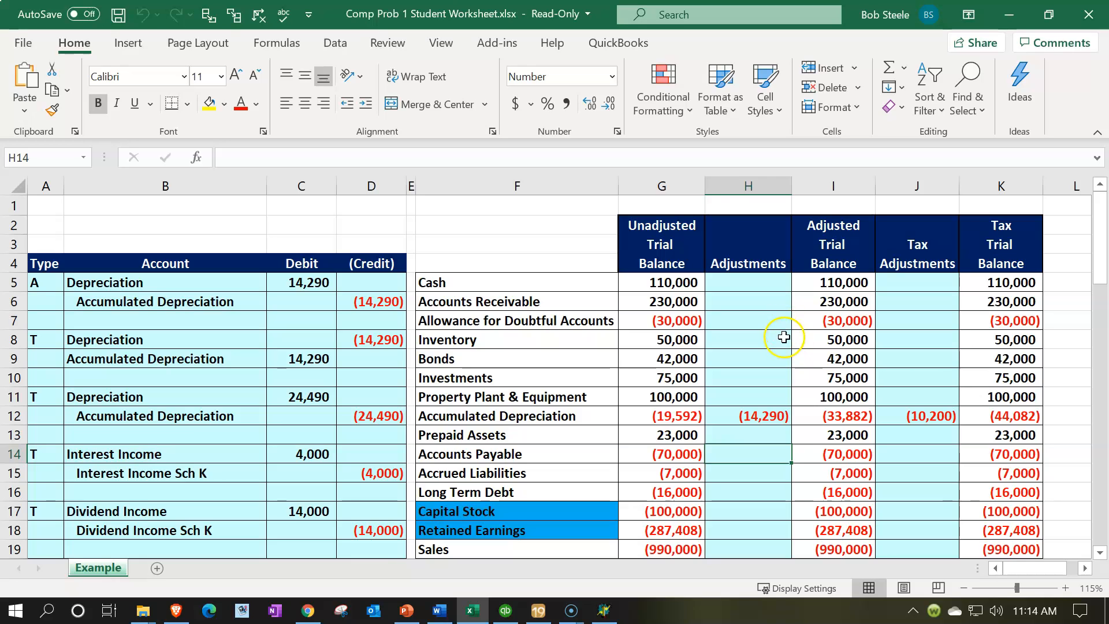
pyautogui.moveTo(690, 185); pyautogui.dragTo(827, 188)
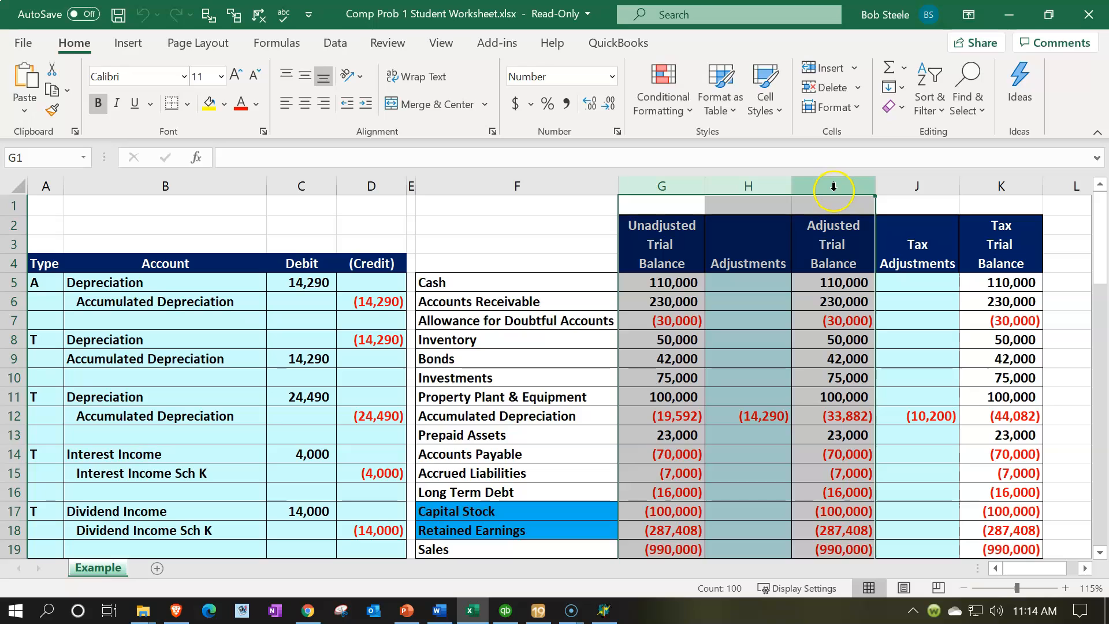
pyautogui.moveTo(833, 186); pyautogui.dragTo(979, 173)
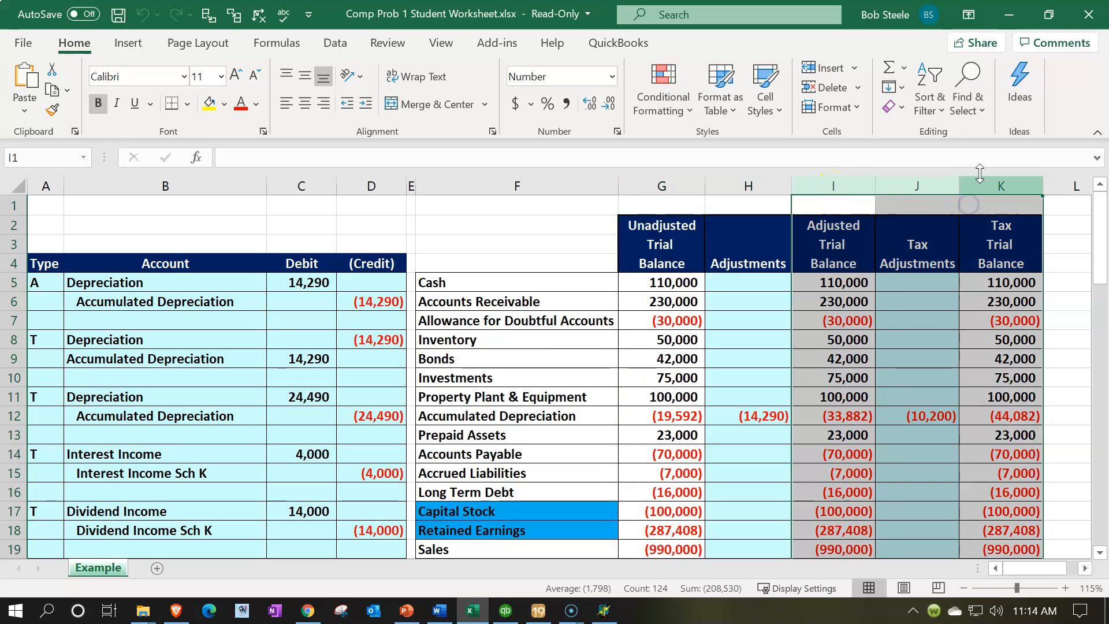
pyautogui.click(1008, 26)
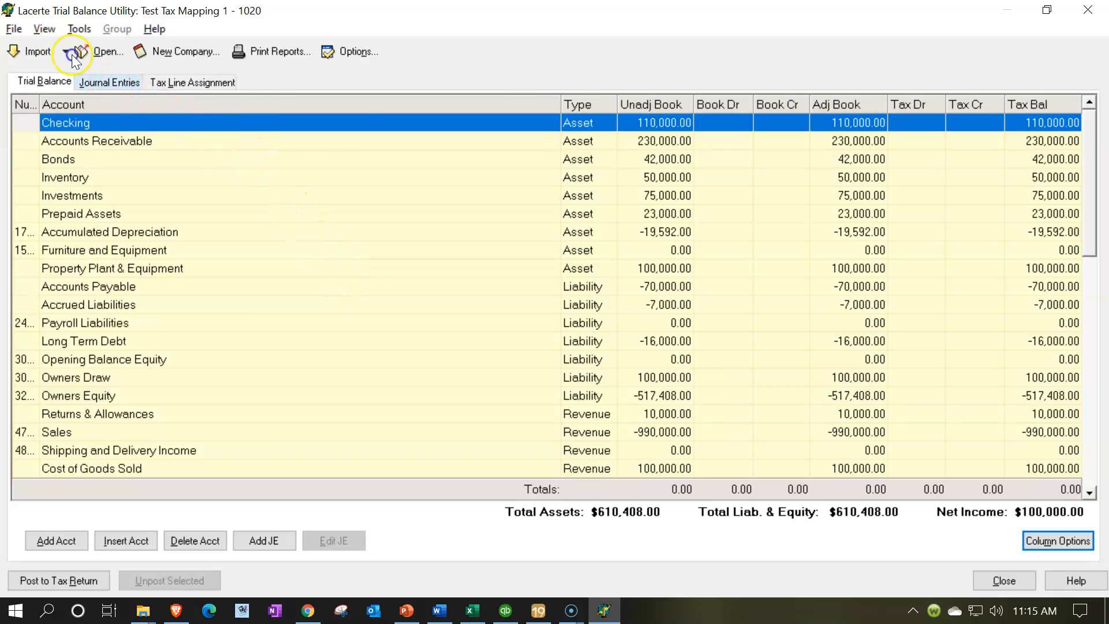
# In the Lacerte Trial Balance Utility, examine the journal entries list and the tax line assignments of all accounts, including the unassigned ones
pyautogui.click(110, 84)
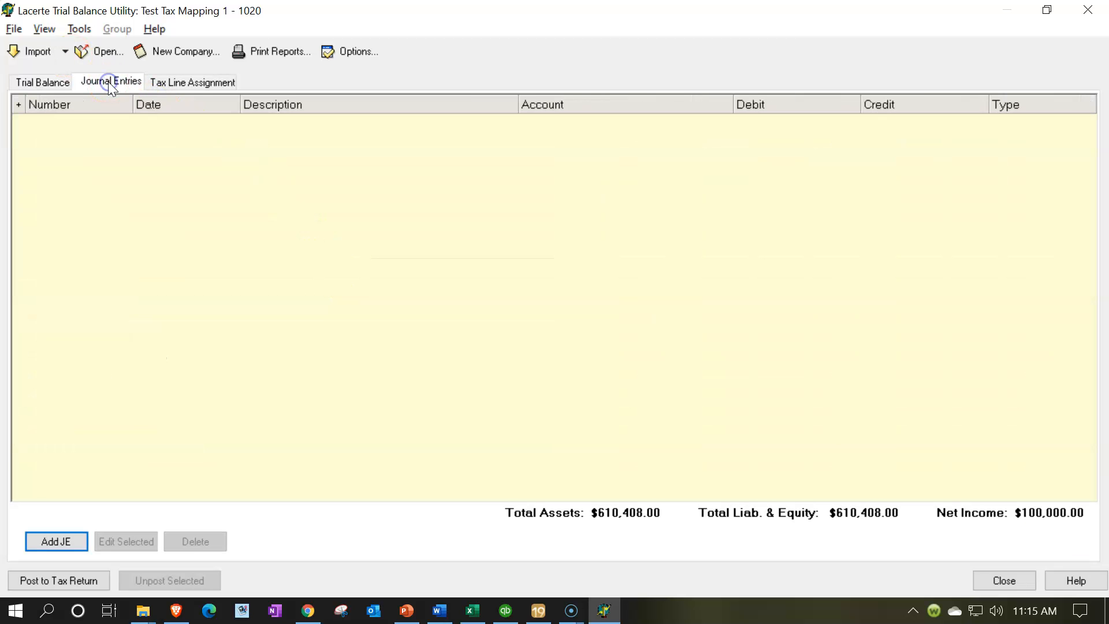
pyautogui.click(168, 84)
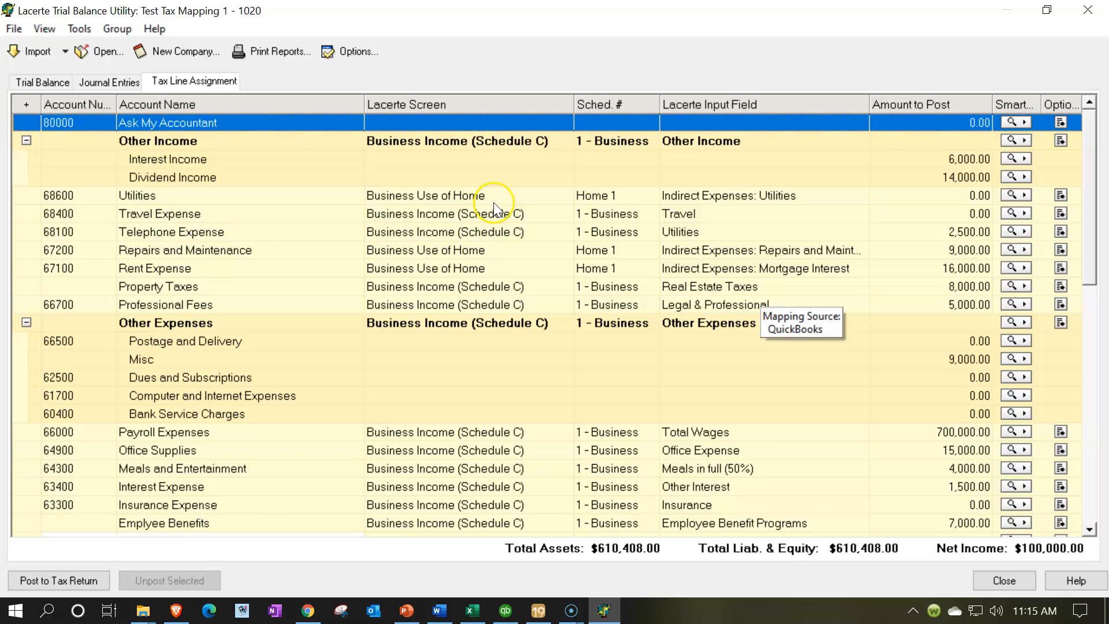
pyautogui.scroll(-3, 493, 200)
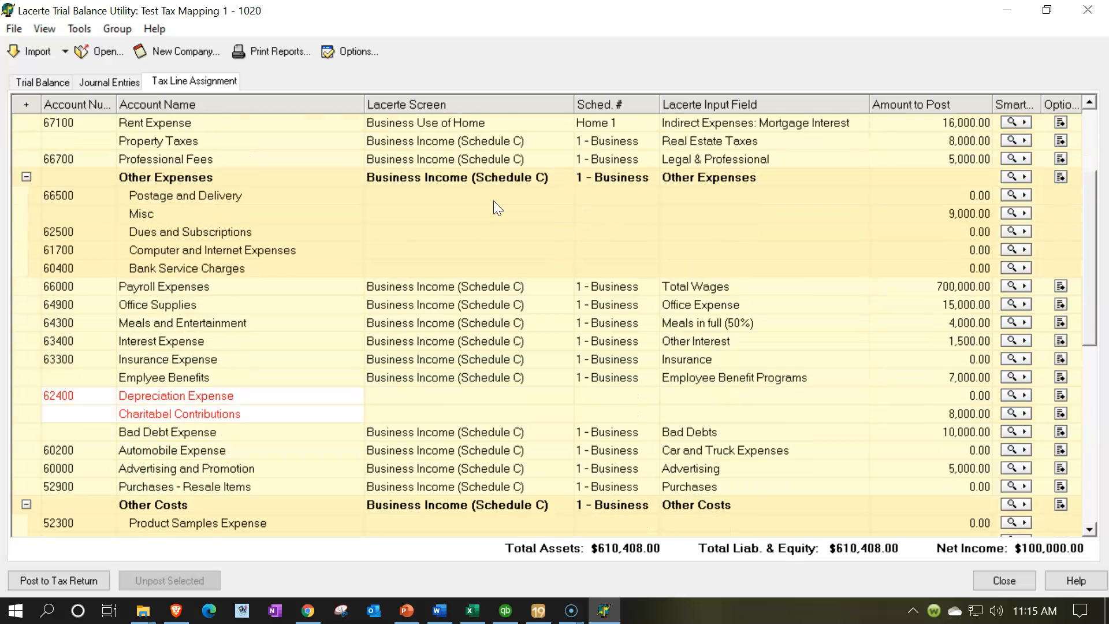
pyautogui.scroll(-3, 494, 200)
pyautogui.scroll(-2, 493, 200)
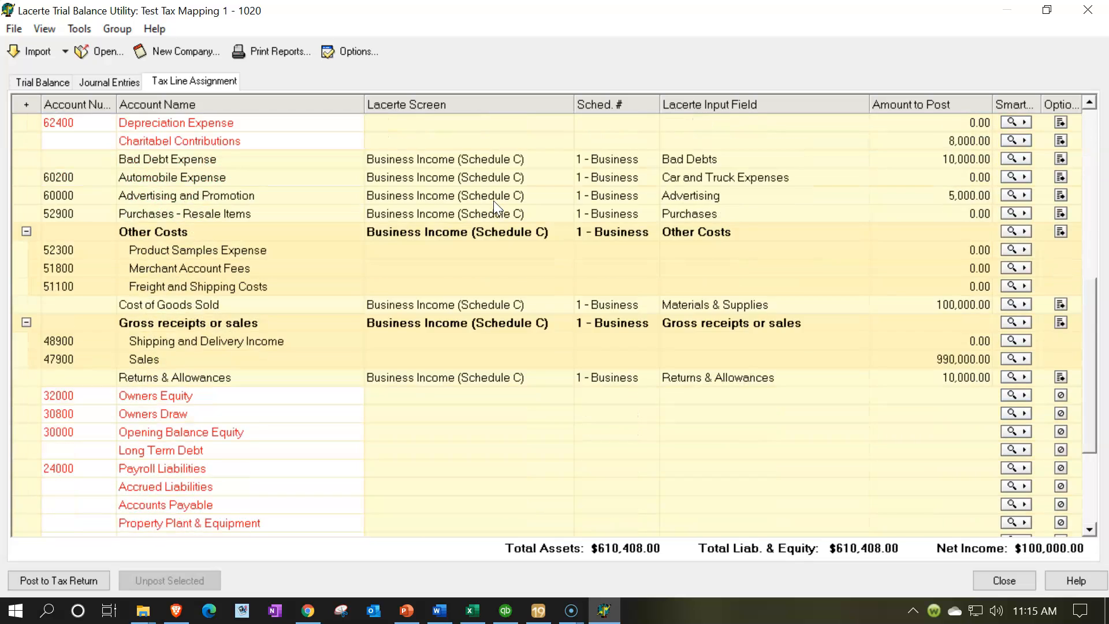
pyautogui.scroll(-3, 493, 199)
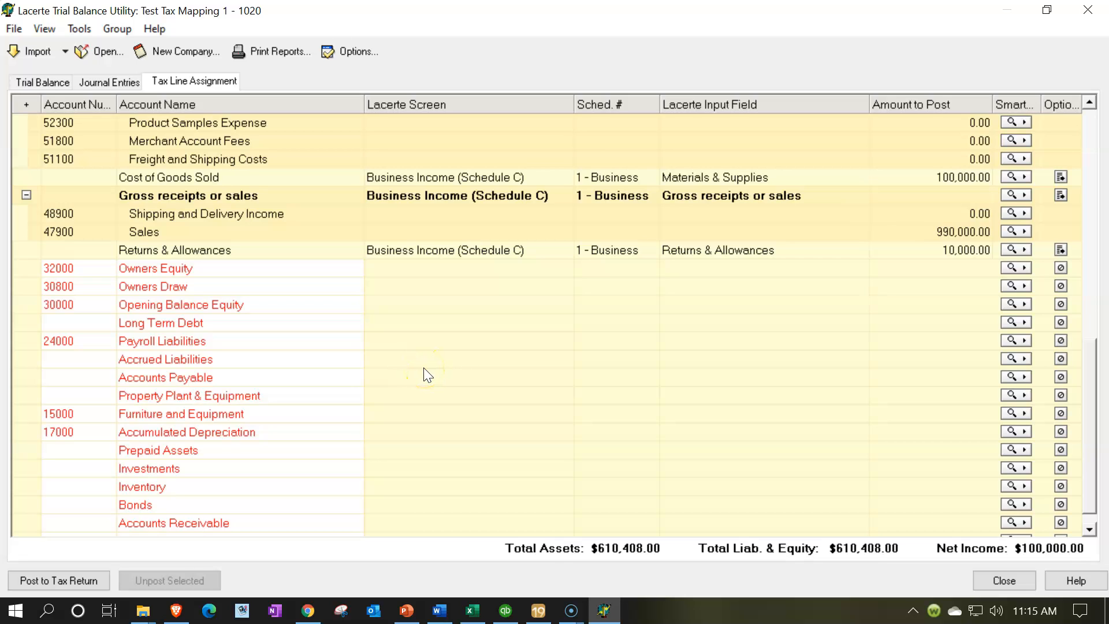
pyautogui.scroll(-1, 428, 376)
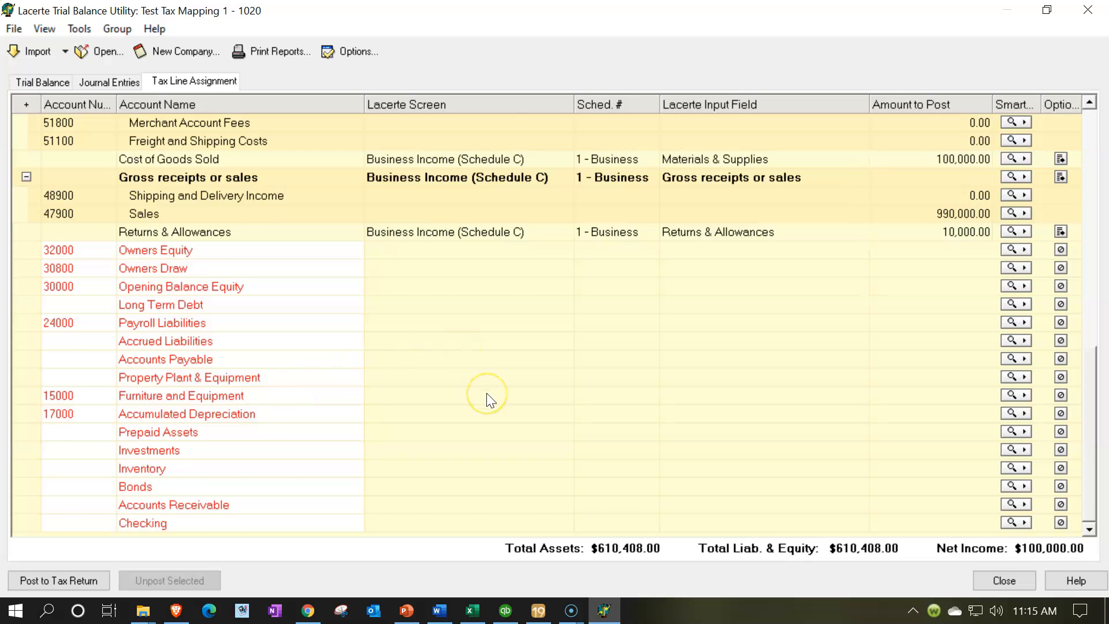
pyautogui.scroll(7, 486, 394)
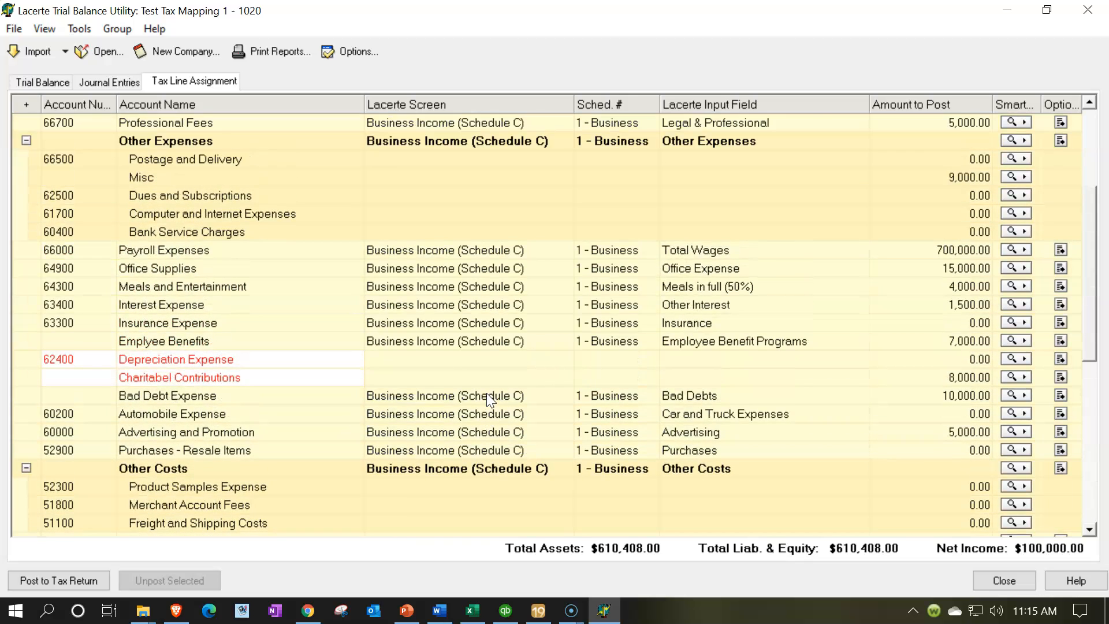
pyautogui.scroll(3, 487, 393)
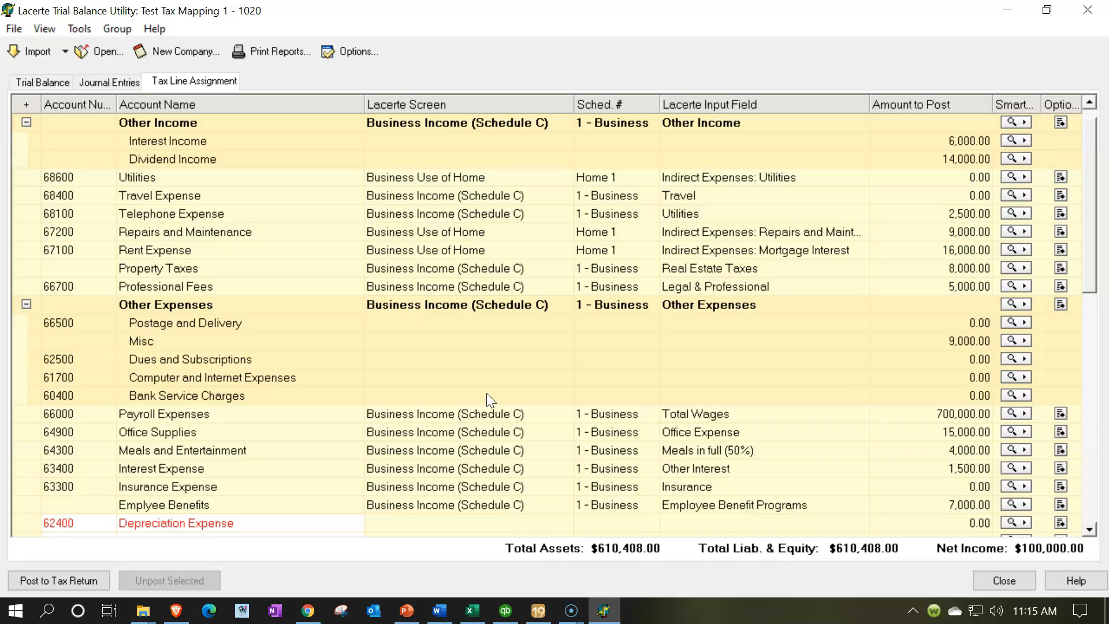
pyautogui.scroll(1, 486, 392)
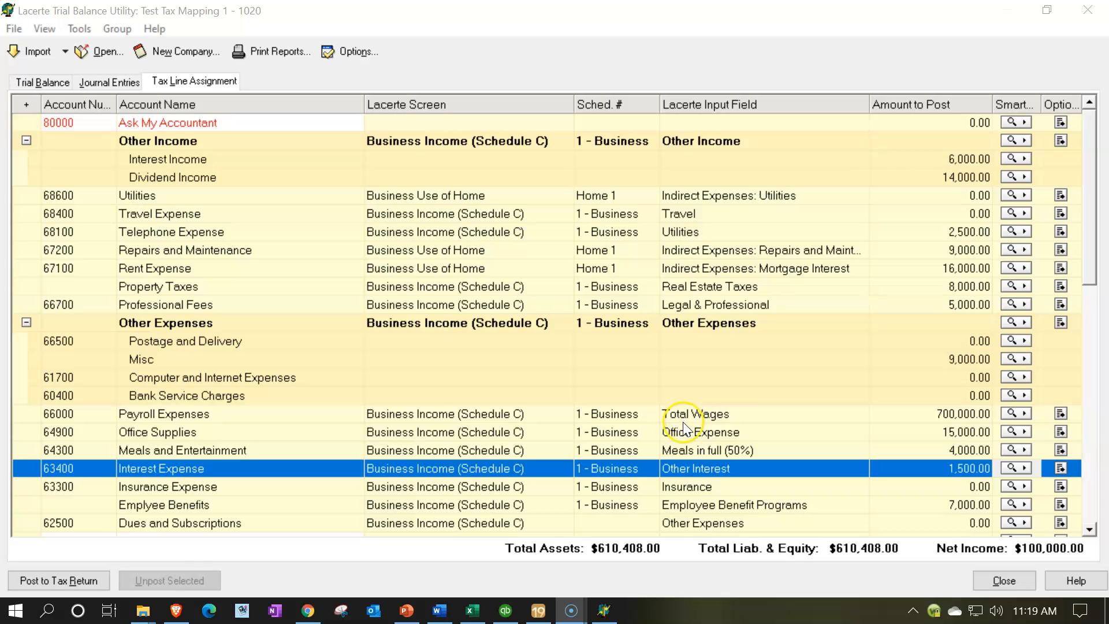
# Open SmartMap for the Office Supplies account, show all Lacerte screens in its list, look through them and close SmartMap
pyautogui.click(723, 432)
pyautogui.click(1022, 432)
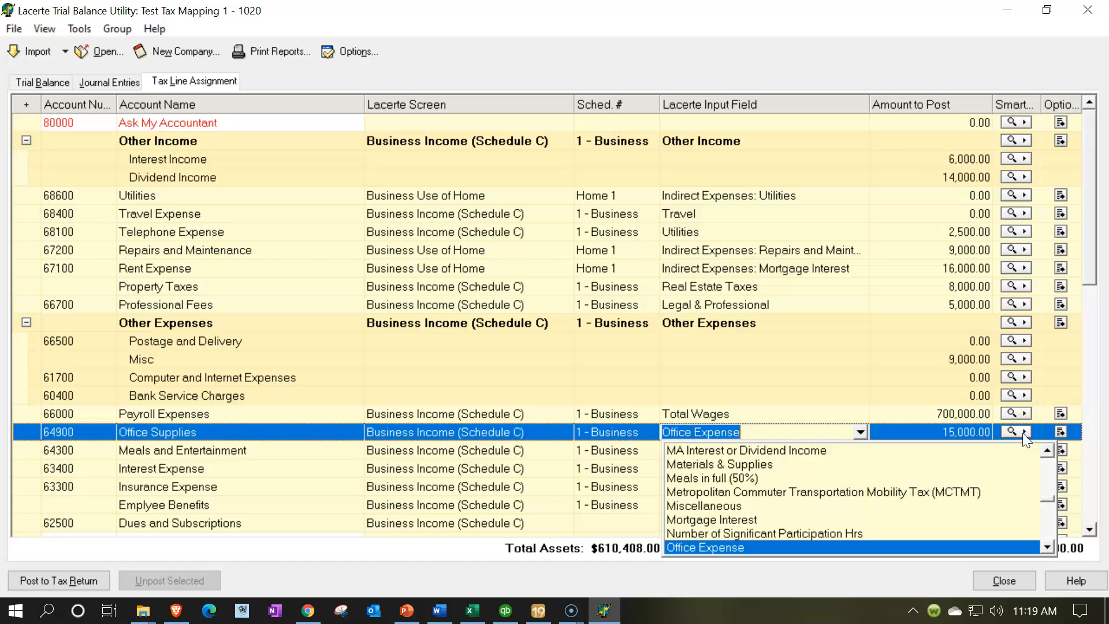
pyautogui.click(1022, 431)
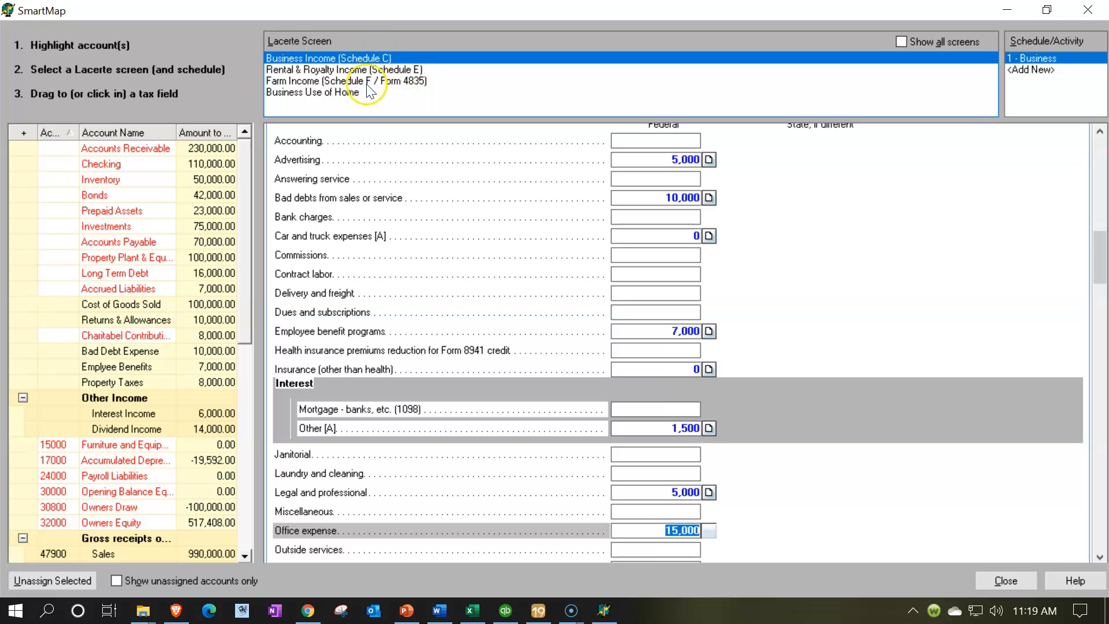
pyautogui.click(900, 44)
pyautogui.scroll(3, 606, 84)
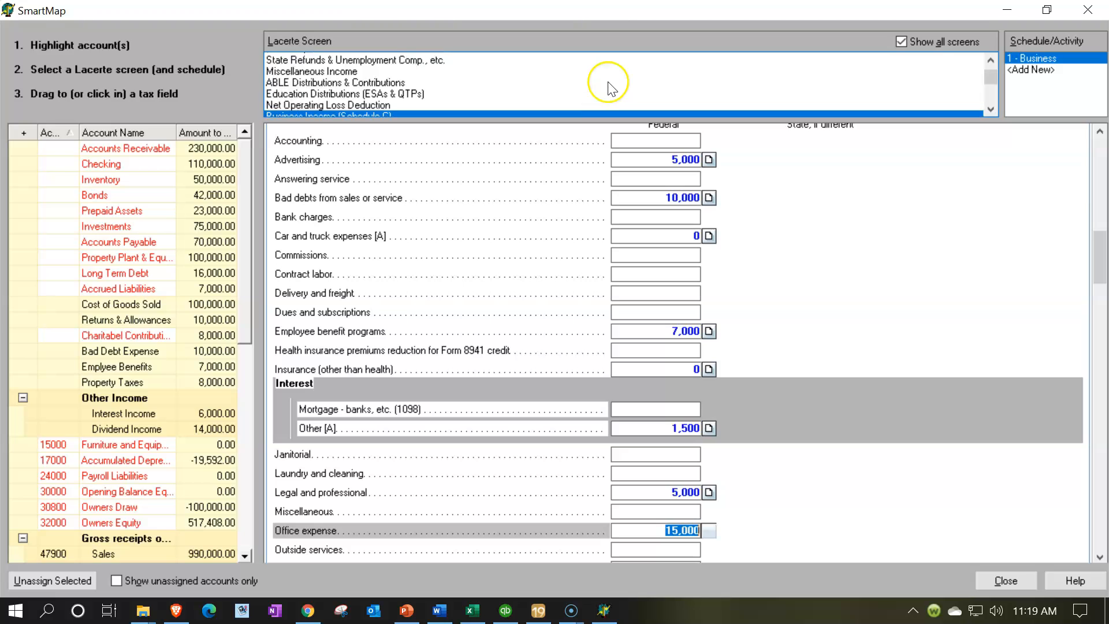
pyautogui.scroll(1, 610, 88)
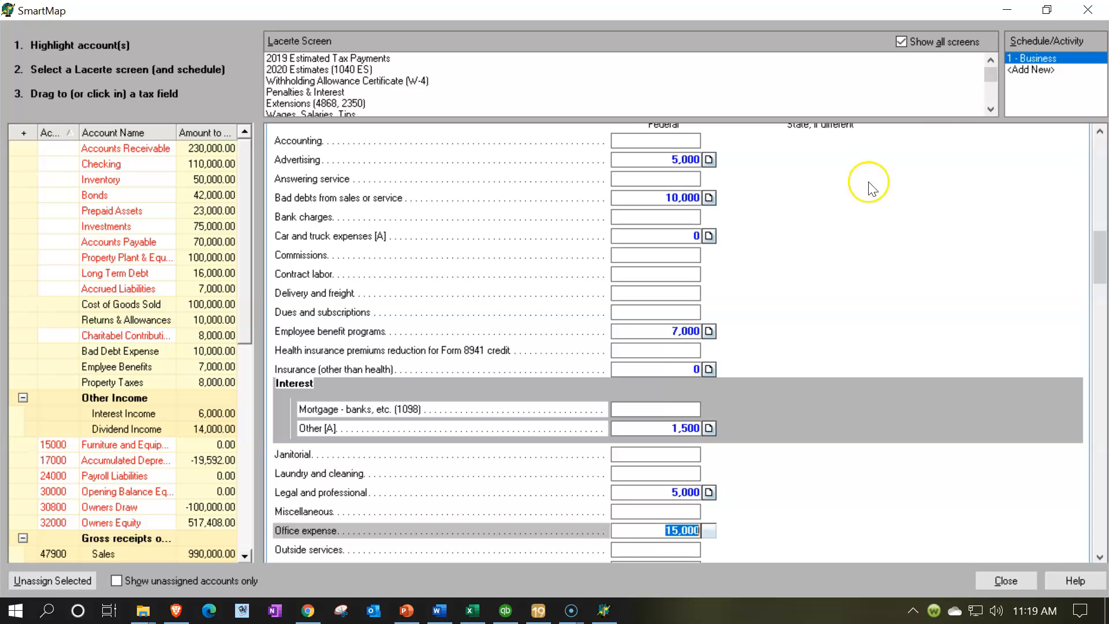
pyautogui.click(1088, 10)
# Map the Charitabel Contributions account to Other expenses on Business Income (Schedule C) in SmartMap and check that field's account breakdown
pyautogui.scroll(-4, 723, 455)
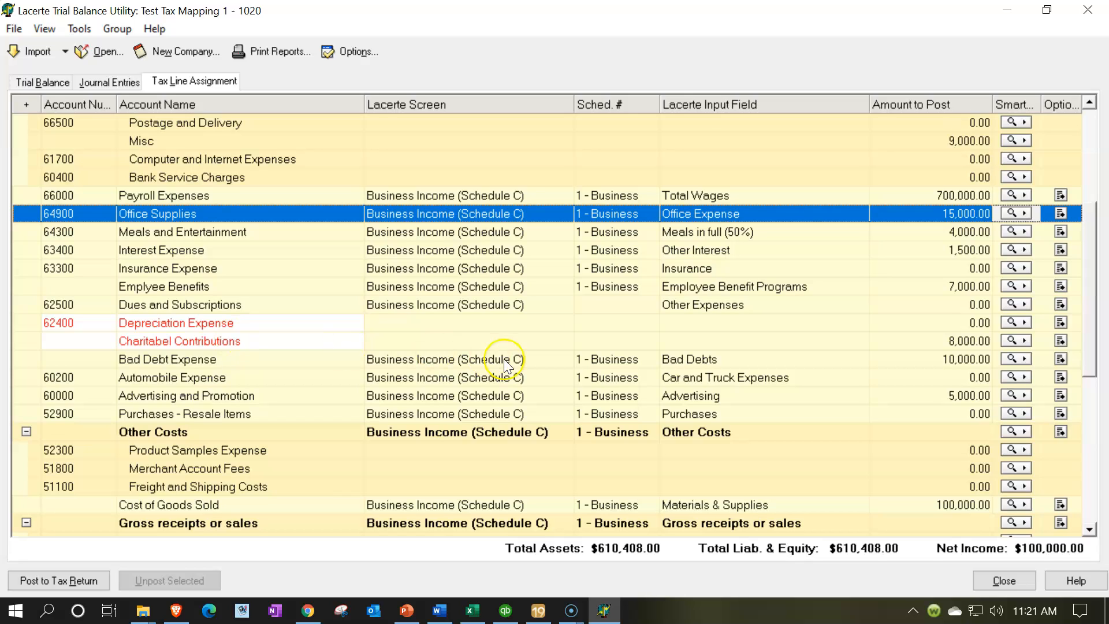
pyautogui.click(1021, 341)
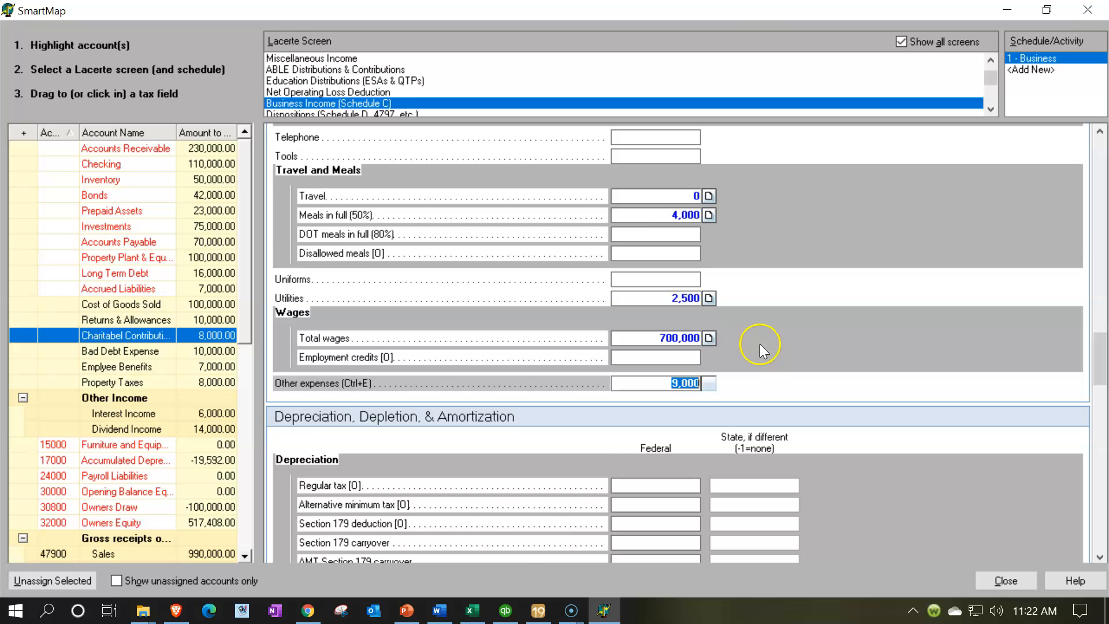
pyautogui.scroll(-3, 759, 345)
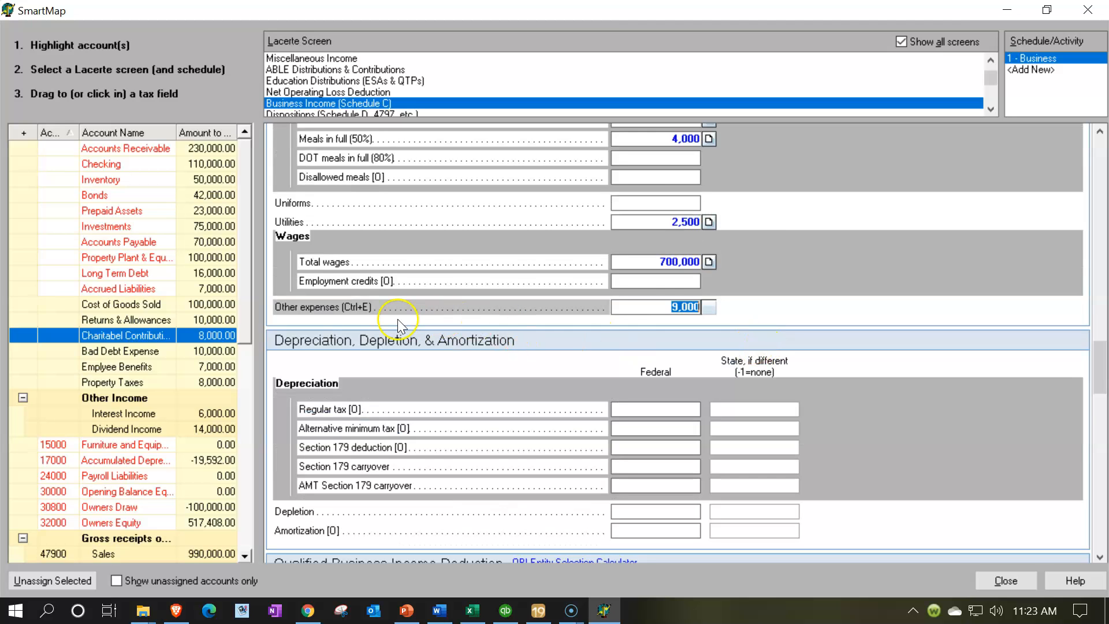
pyautogui.click(655, 305)
pyautogui.click(708, 306)
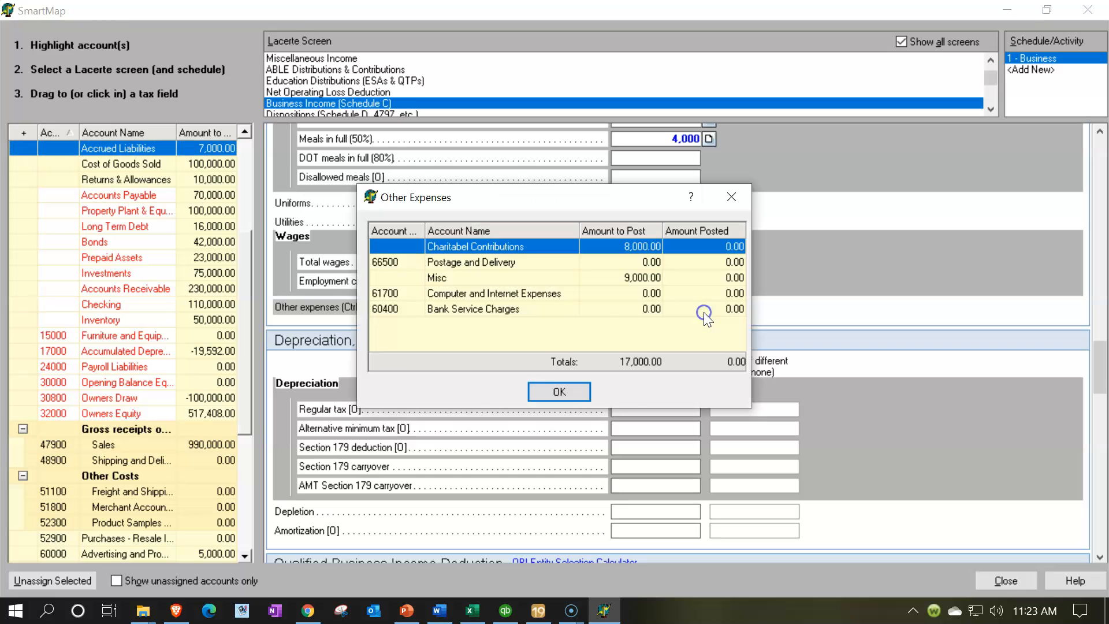
pyautogui.click(410, 278)
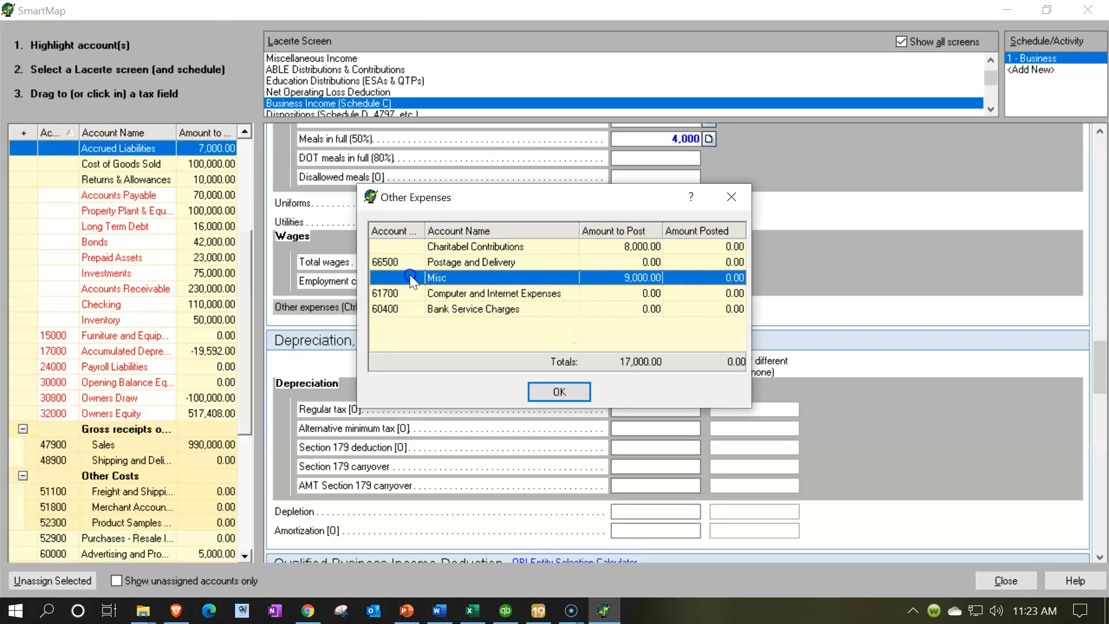
pyautogui.click(730, 199)
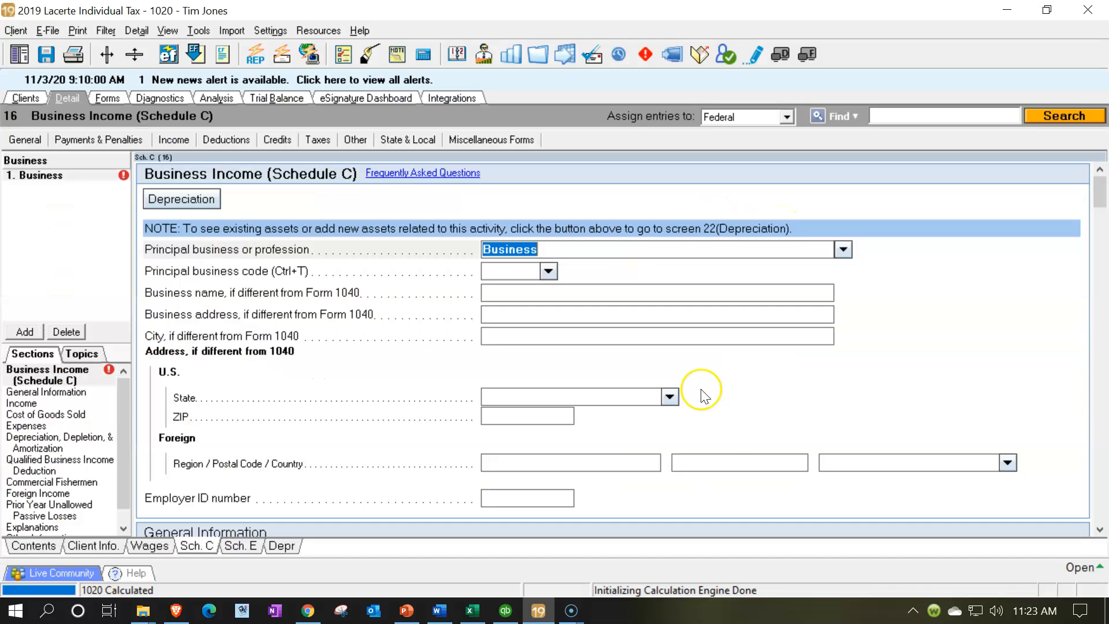
# In Lacerte Individual Tax, add a Charitable Contributions line without an amount to the Schedule C Other expenses and confirm the entry
pyautogui.scroll(-20, 703, 385)
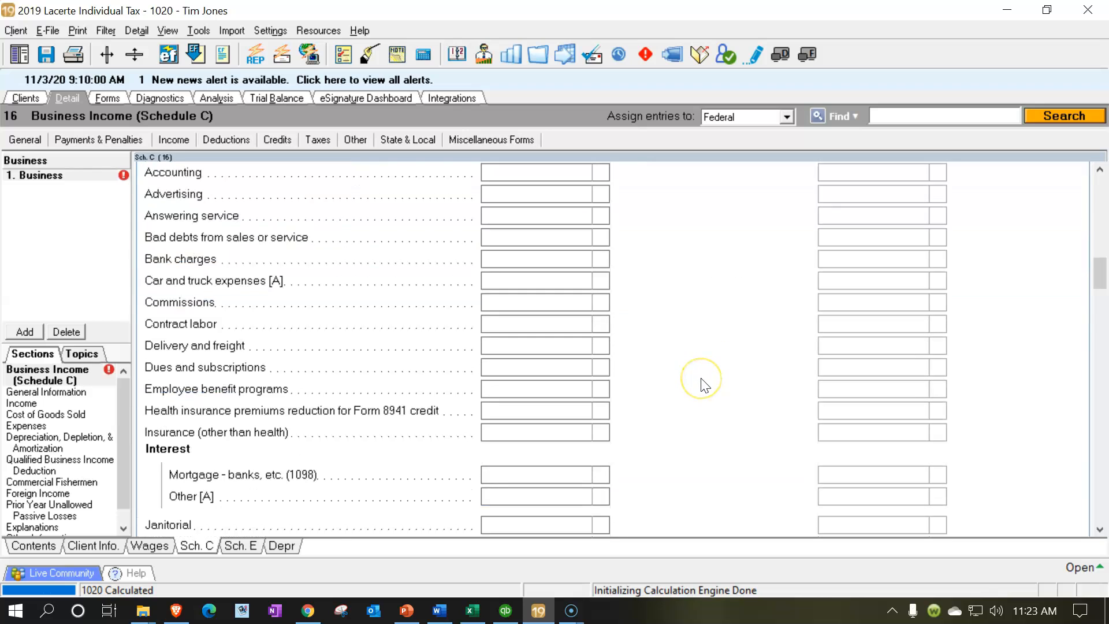
pyautogui.scroll(-10, 705, 386)
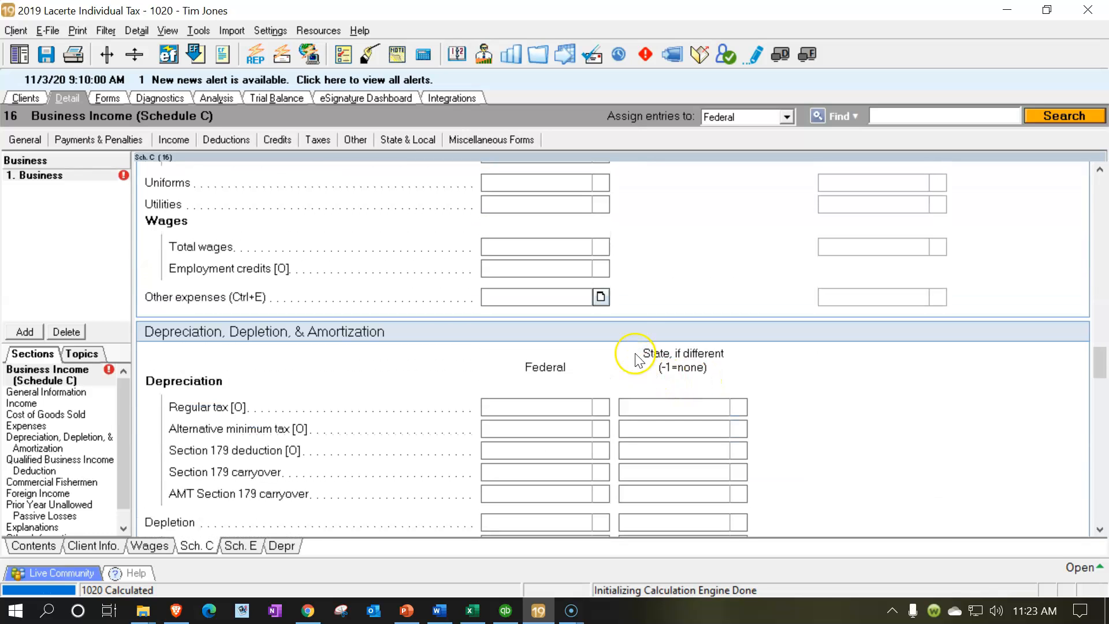
pyautogui.click(599, 297)
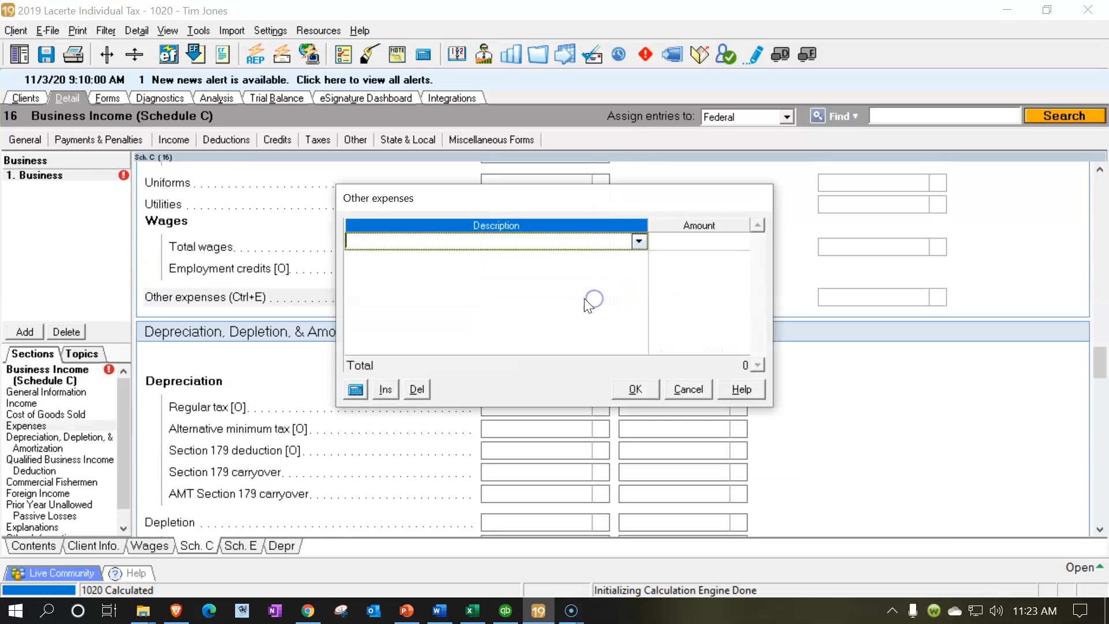
pyautogui.click(410, 243)
pyautogui.write('Charitable Contributions')
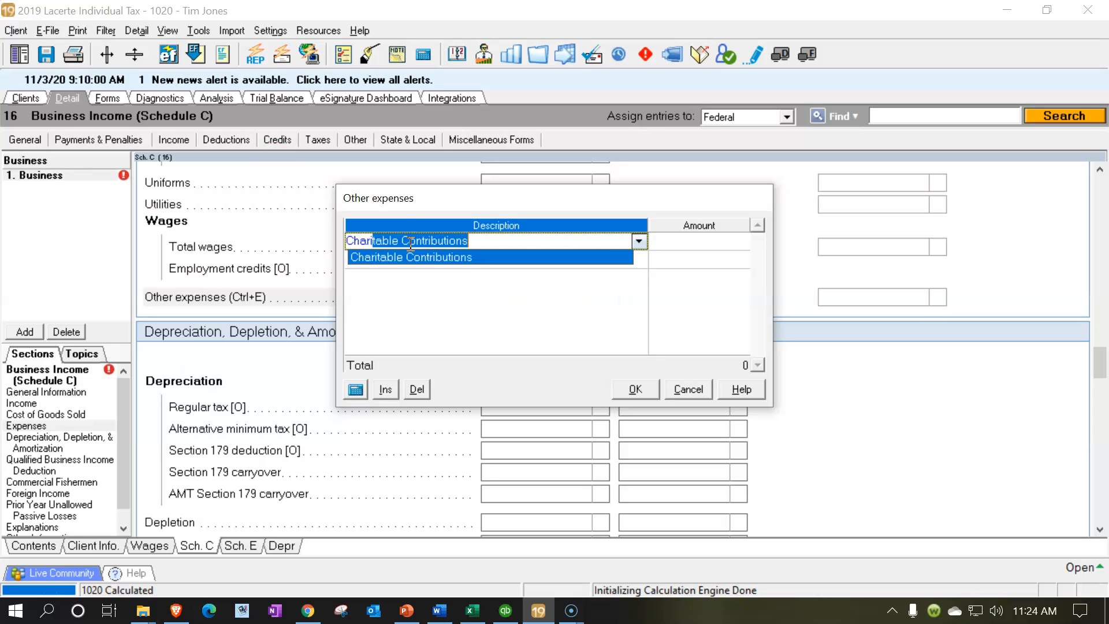
pyautogui.press('Tab')
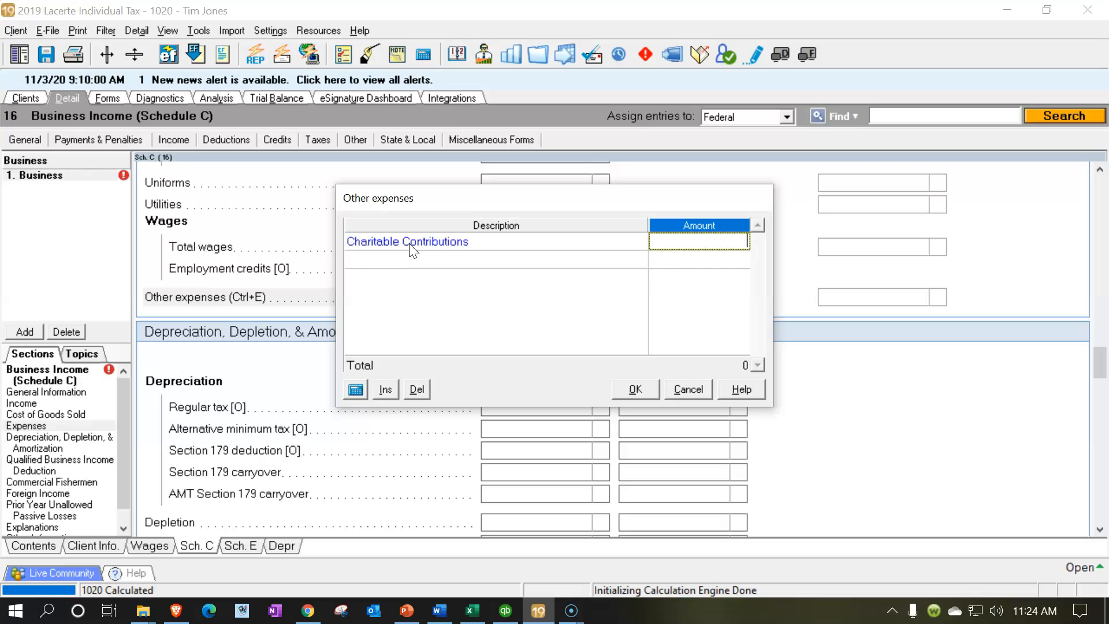
pyautogui.click(658, 252)
pyautogui.click(620, 393)
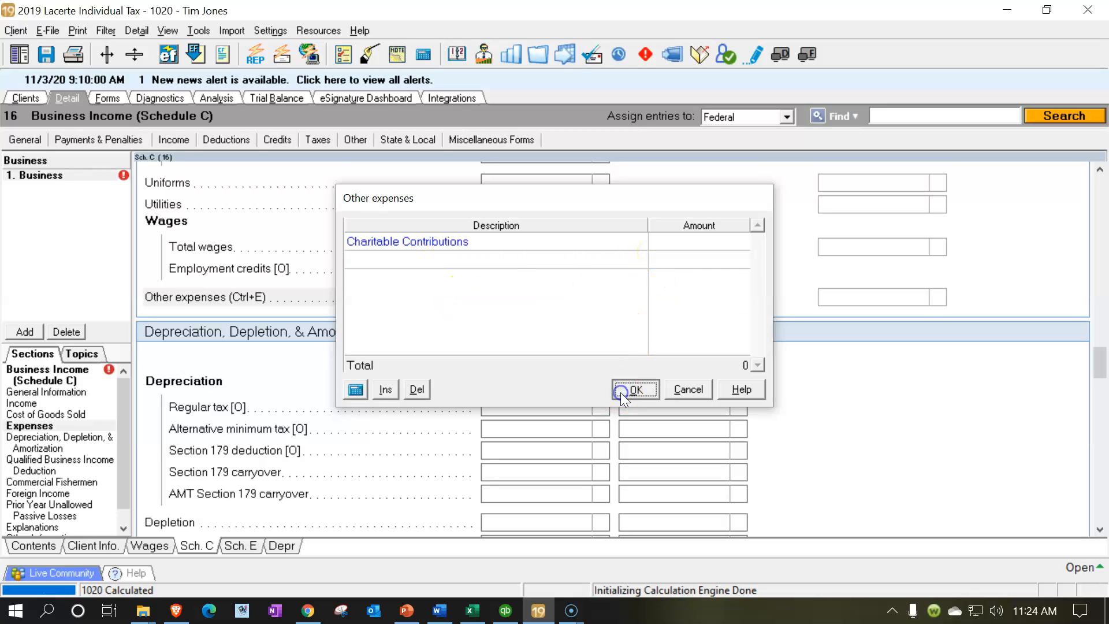
# Return to the Trial Balance Utility's tax line assignments and inspect the Other Expenses account breakdown in SmartMap, starting from Charitabel Contributions
pyautogui.click(262, 97)
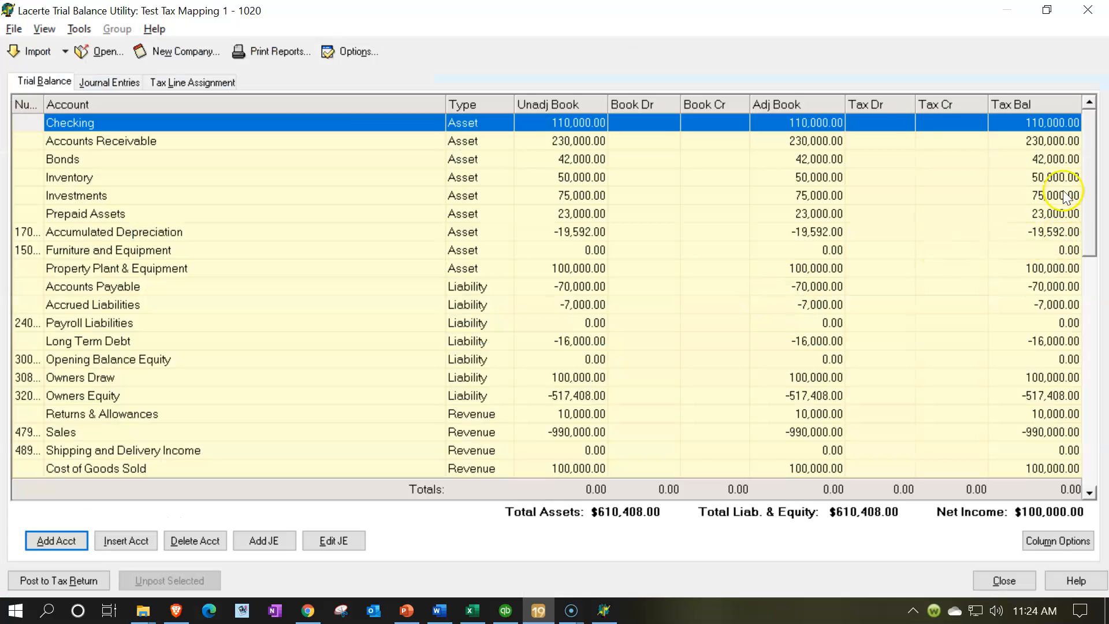
pyautogui.moveTo(1093, 149); pyautogui.dragTo(1094, 407)
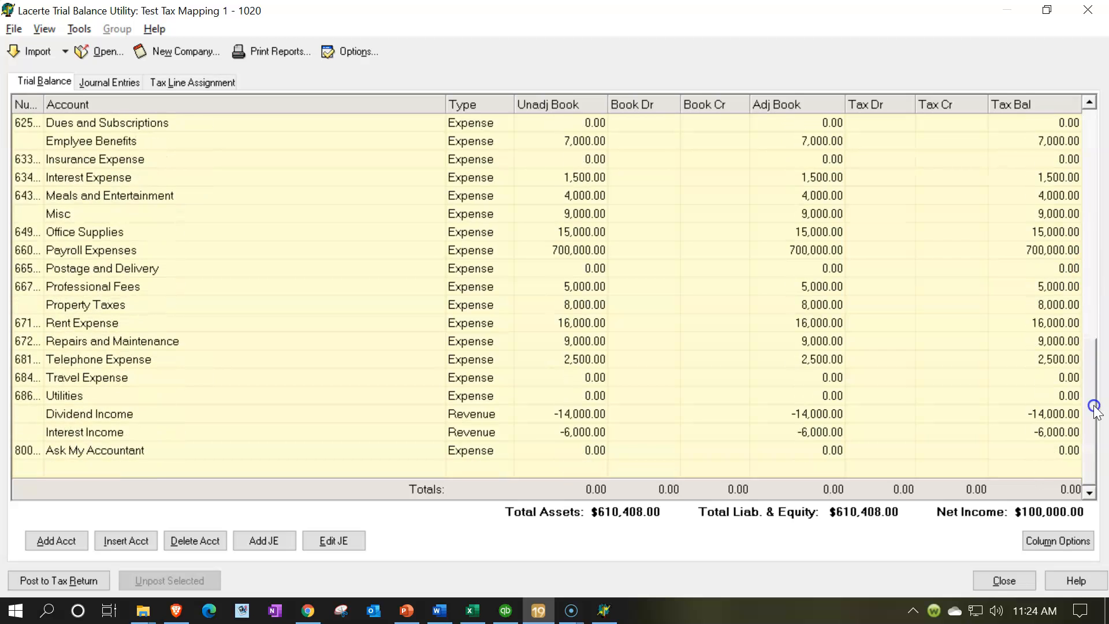
pyautogui.click(179, 87)
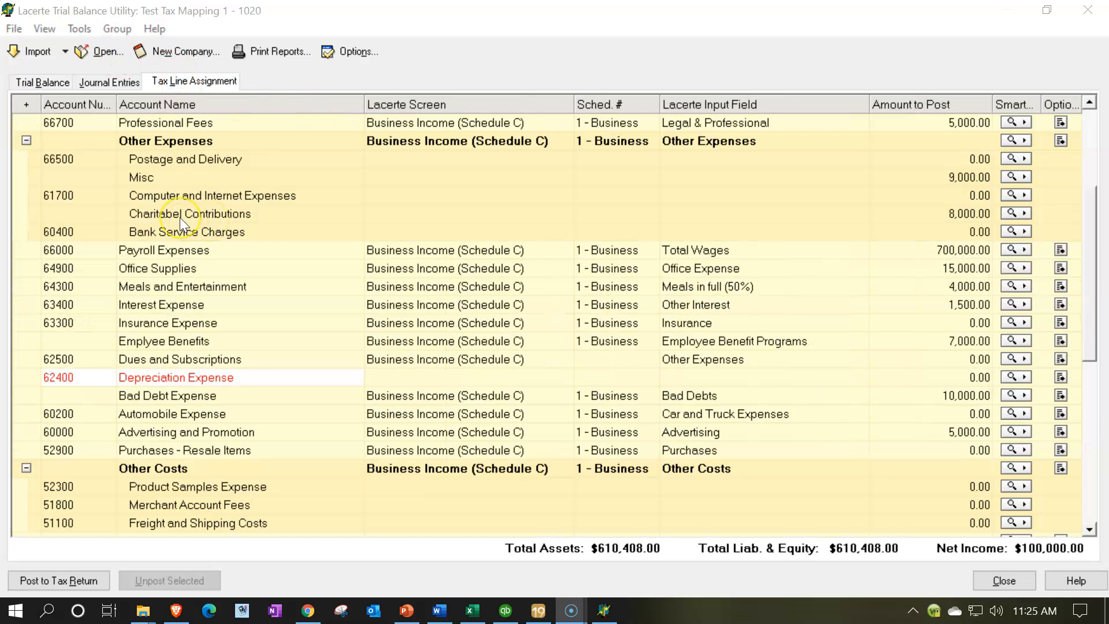
pyautogui.click(1014, 215)
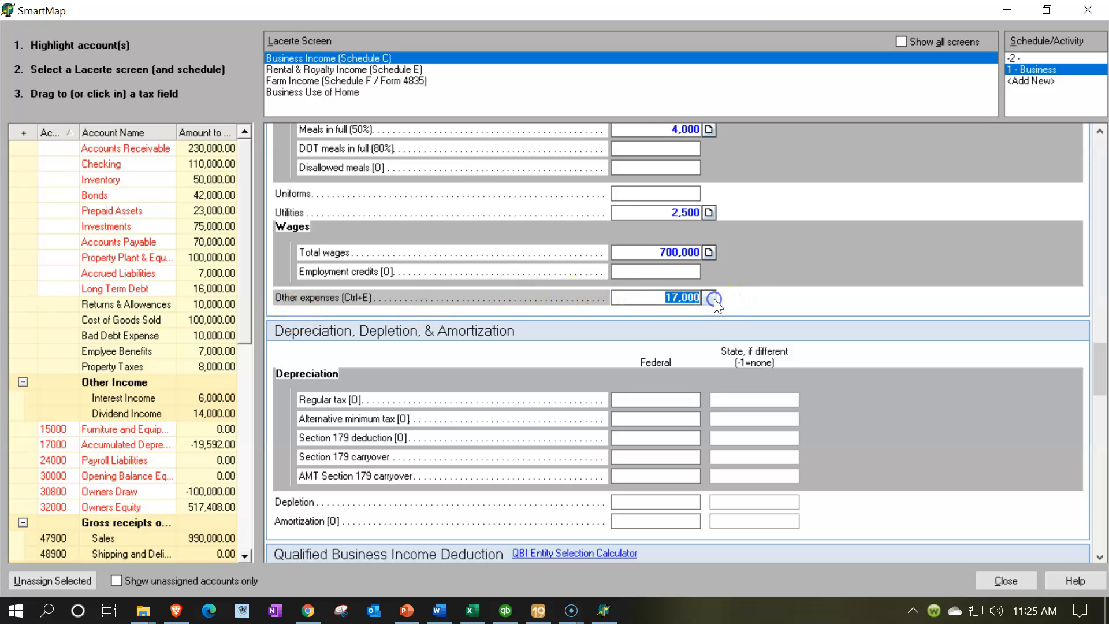
pyautogui.click(714, 299)
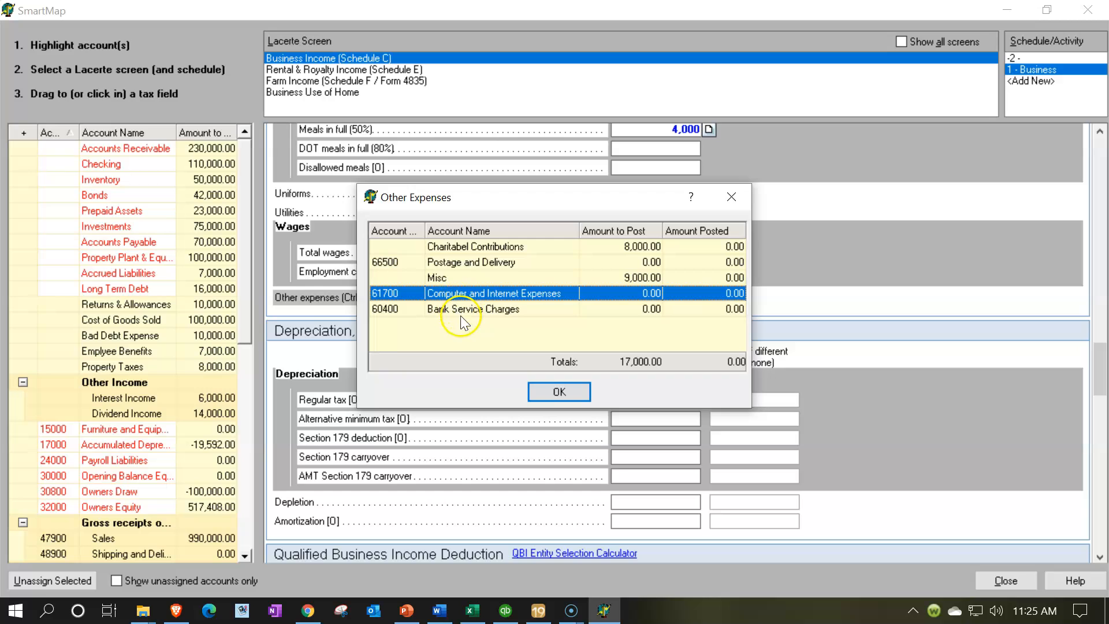
pyautogui.click(592, 248)
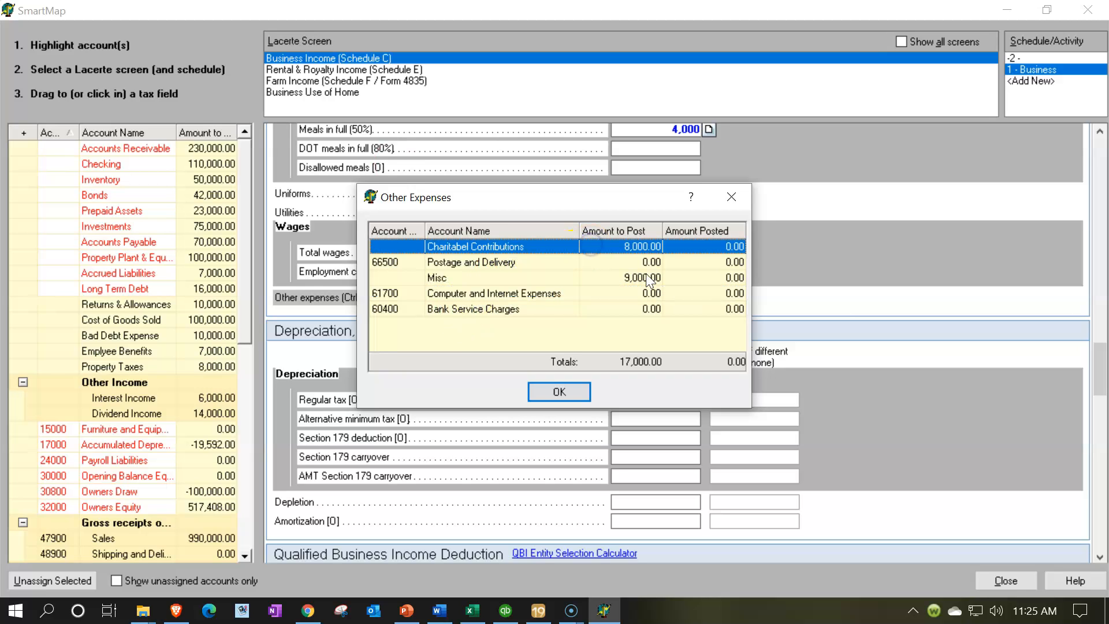
# Close the account breakdown and SmartMap, and assign the Rent Expense account to Indirect Expenses: Miscellaneous under Business Use of Home
pyautogui.click(729, 196)
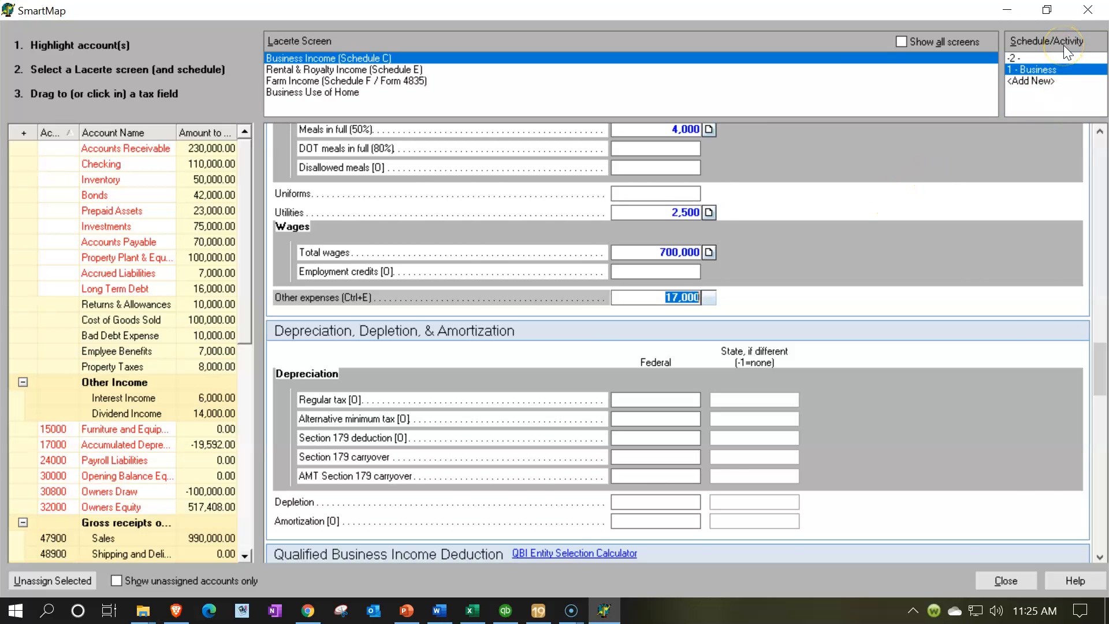
pyautogui.click(1087, 9)
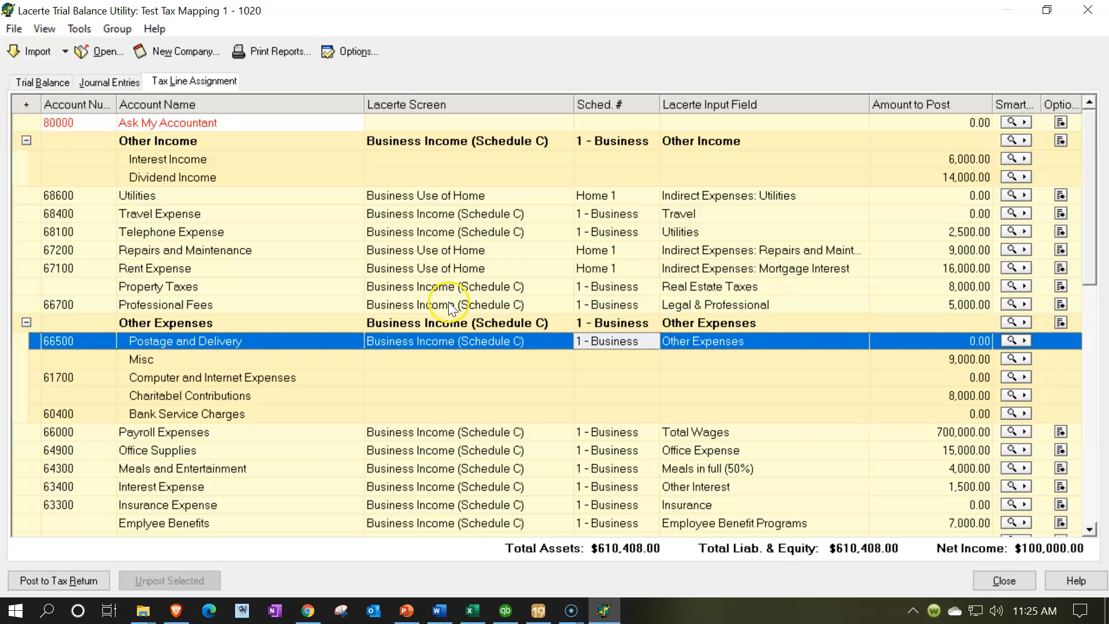
pyautogui.click(147, 196)
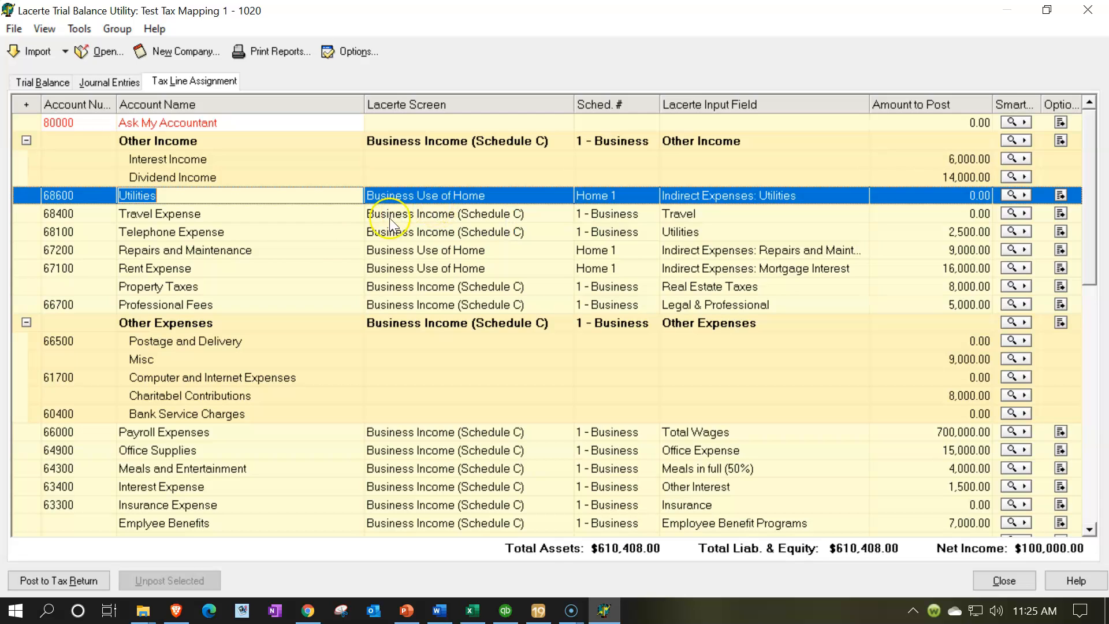
pyautogui.click(410, 268)
pyautogui.click(410, 268)
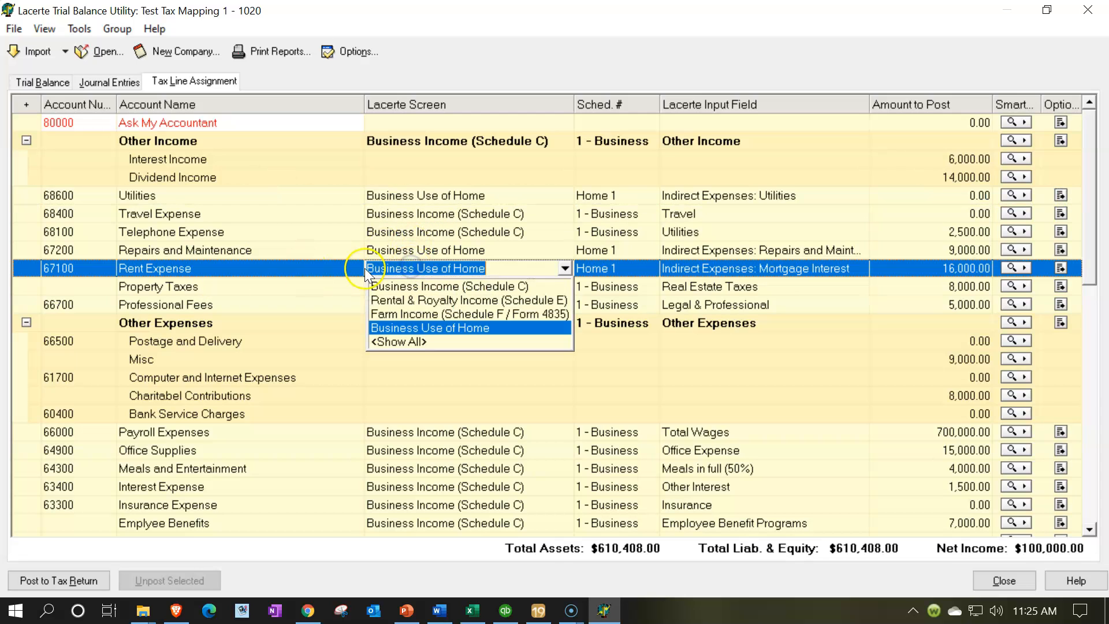
pyautogui.click(452, 184)
pyautogui.click(679, 269)
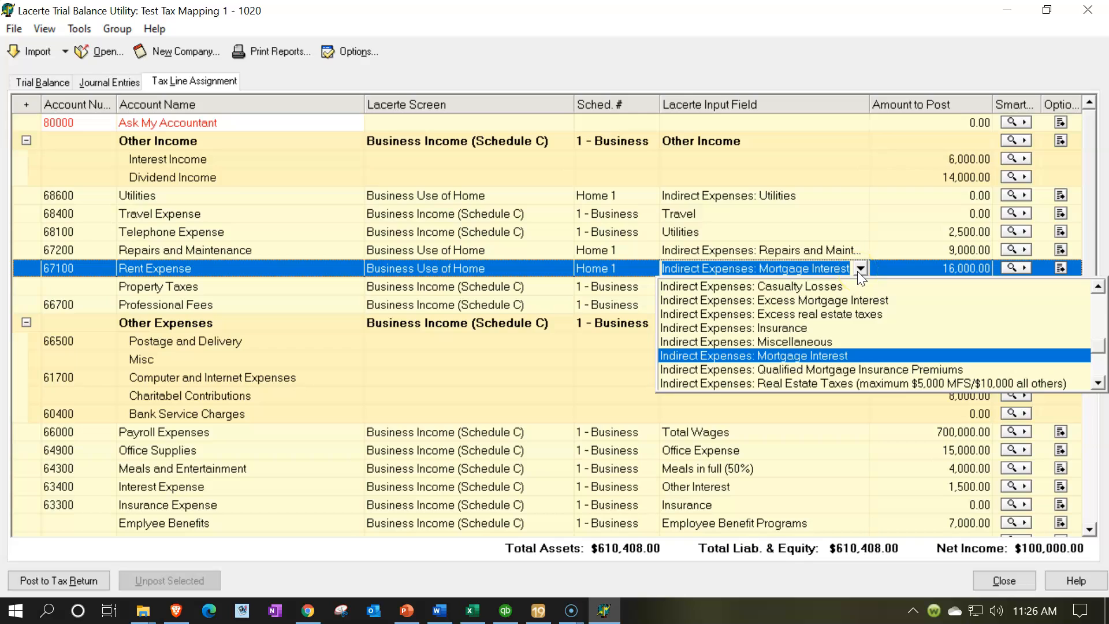
pyautogui.click(783, 342)
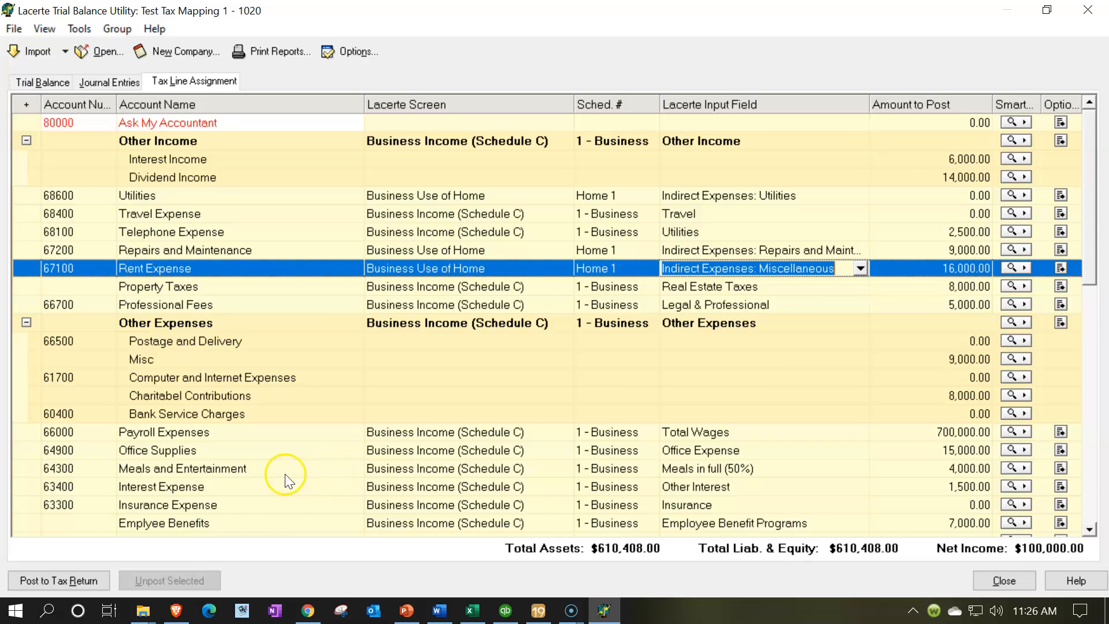
# Post the mapped accounts to the tax return, acknowledge the posting summary and close the Trial Balance Utility
pyautogui.click(99, 580)
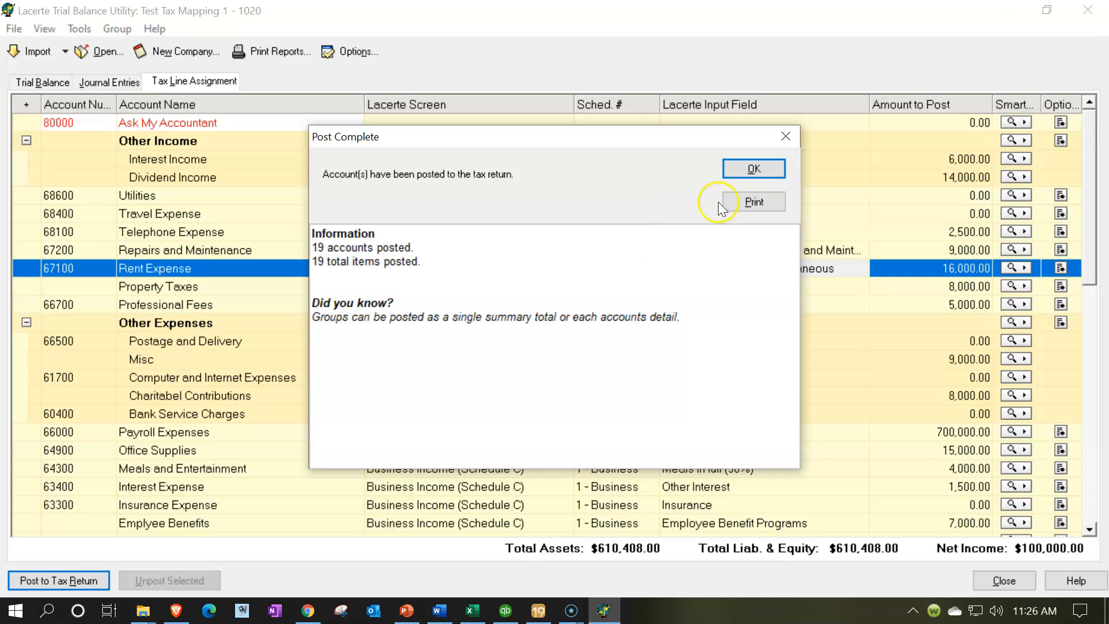
pyautogui.click(753, 168)
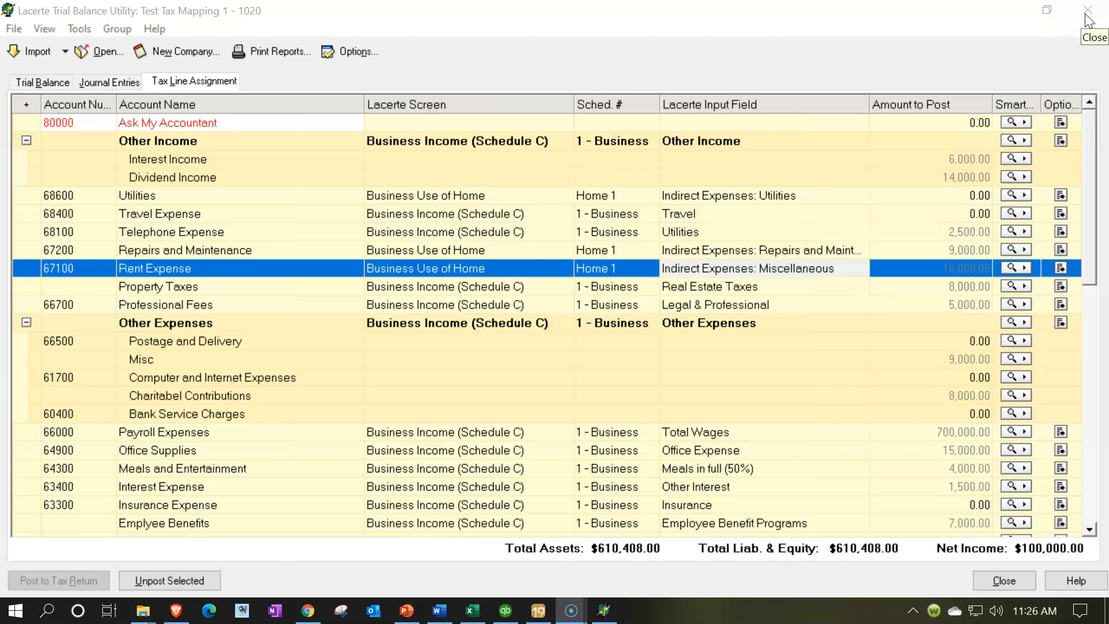
pyautogui.click(1086, 17)
# Open the Business Income (Sch. C) input screen in Lacerte Individual Tax and review the posted Income amounts
pyautogui.click(177, 139)
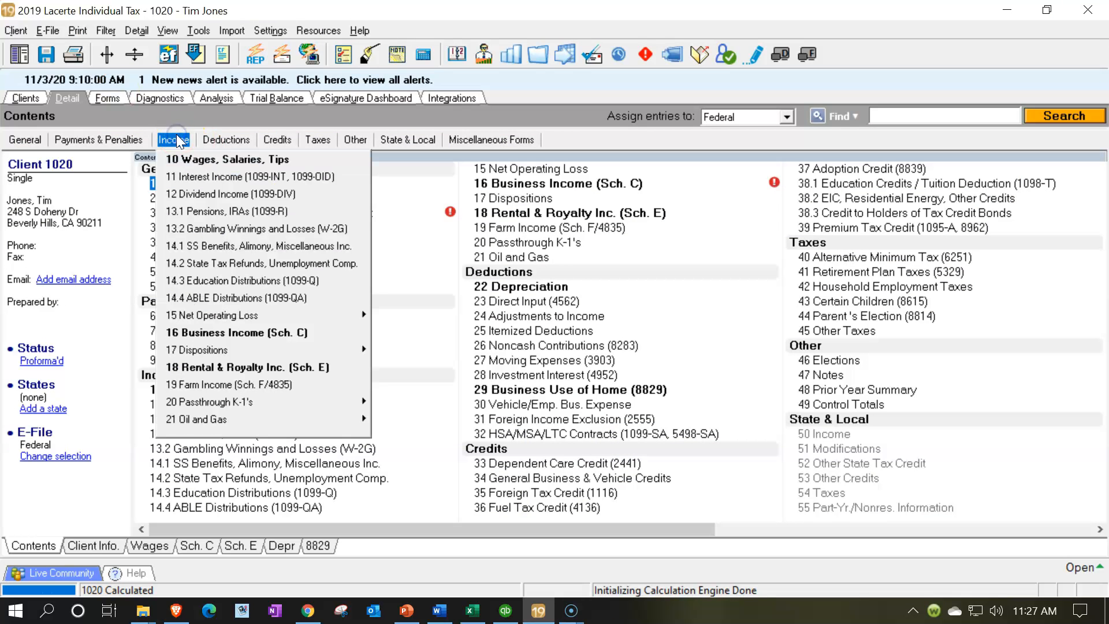
pyautogui.click(212, 332)
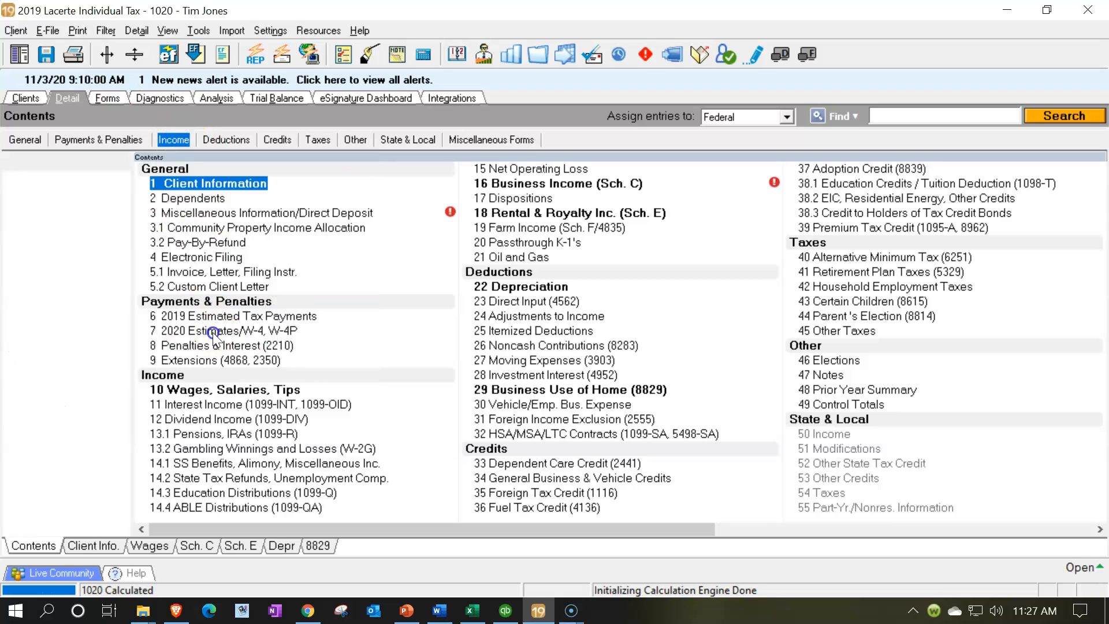
pyautogui.scroll(-3, 474, 315)
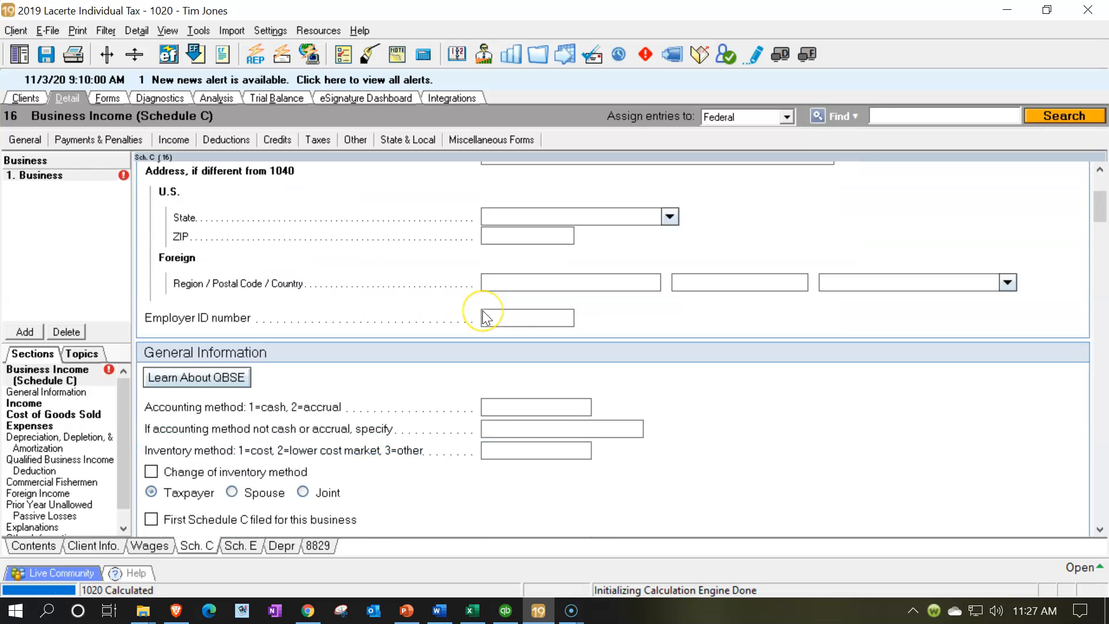
pyautogui.scroll(-6, 484, 314)
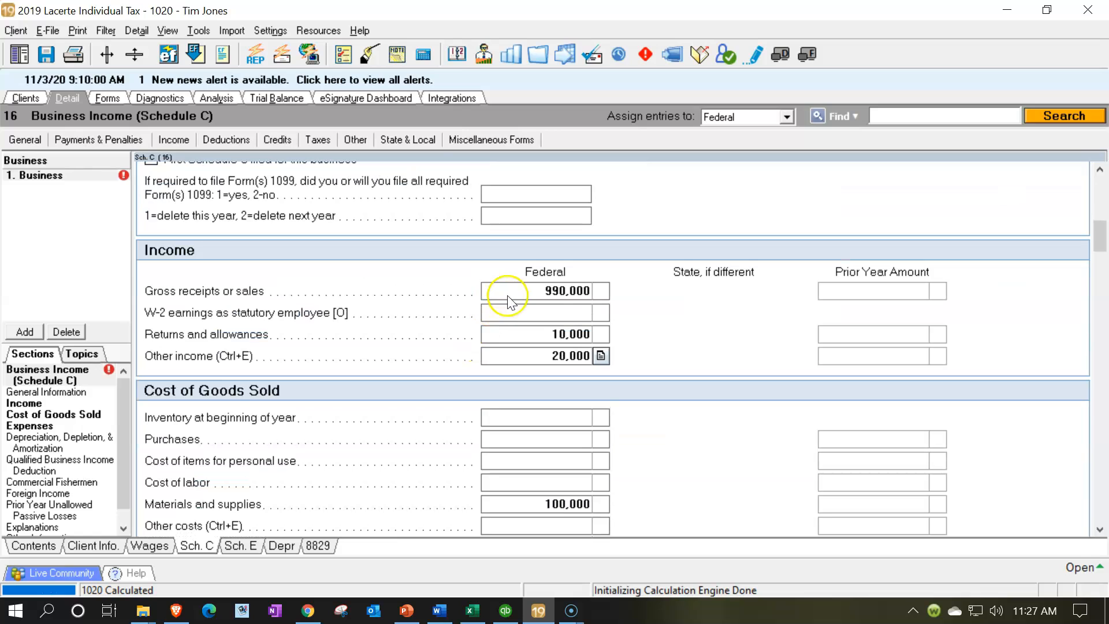
pyautogui.click(508, 296)
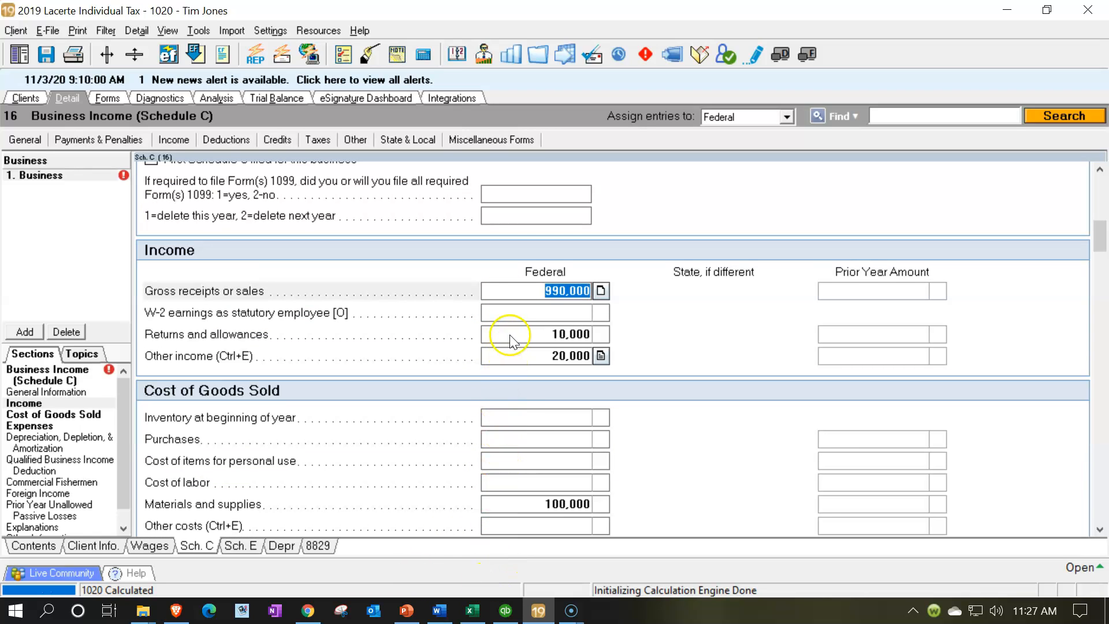
pyautogui.click(514, 313)
pyautogui.scroll(-3, 515, 317)
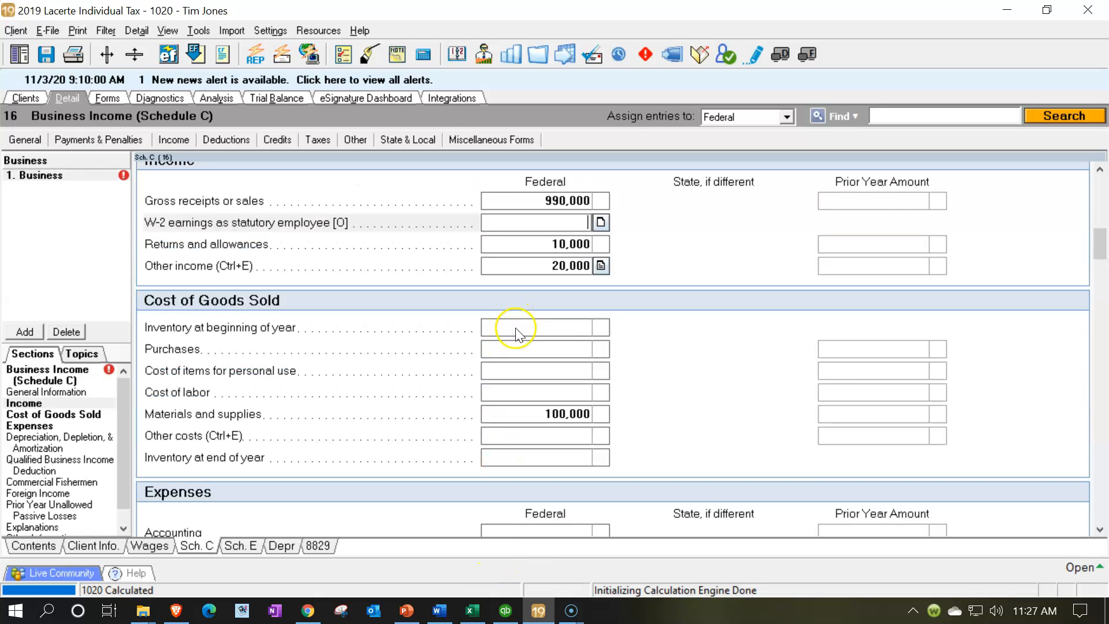
# Enter 454 as a manual Inventory at beginning of year amount under Cost of Goods Sold, and clear it again
pyautogui.click(514, 329)
pyautogui.write('454')
pyautogui.press('Tab')
pyautogui.hotkey('shift', 'Tab')
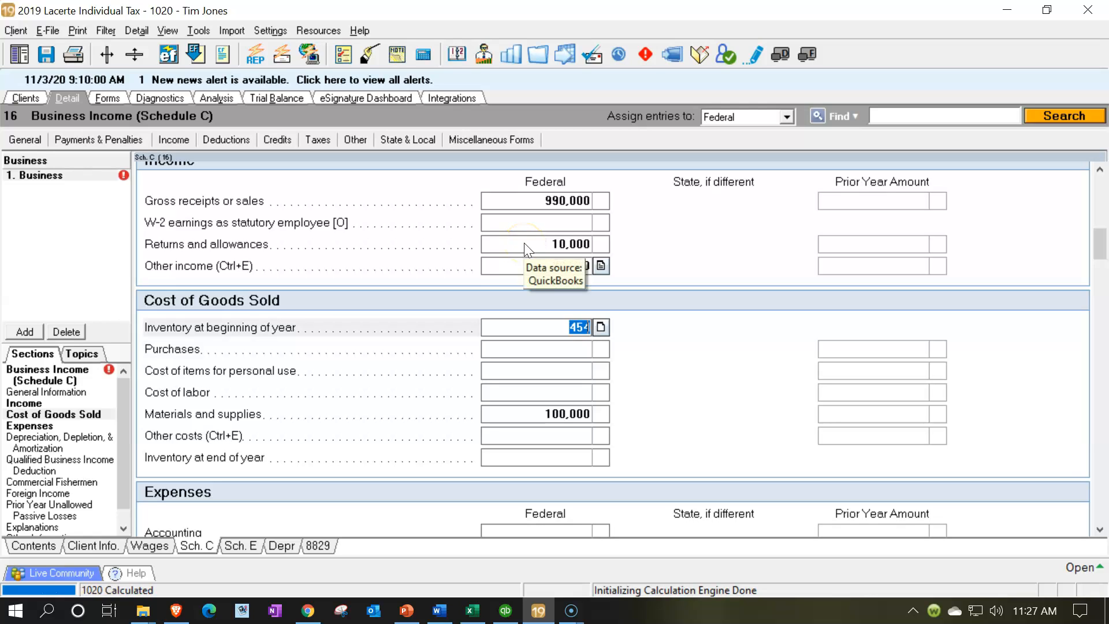
pyautogui.press('Delete')
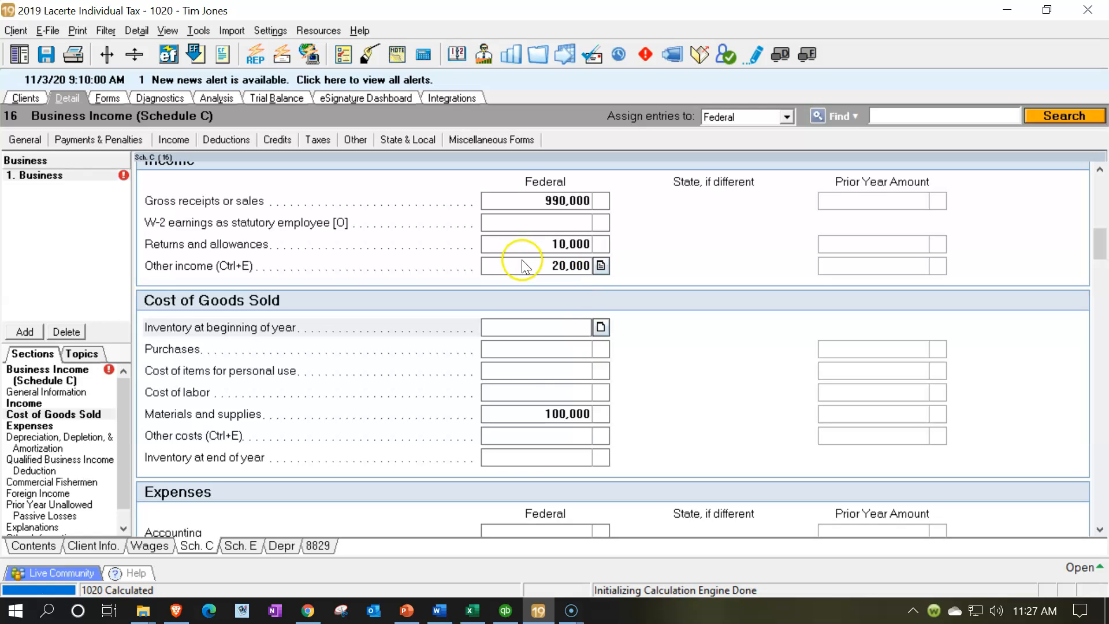
# Switch to QuickBooks, check the sales and returns on the 2019 Profit & Loss report, and return to Lacerte
pyautogui.click(505, 610)
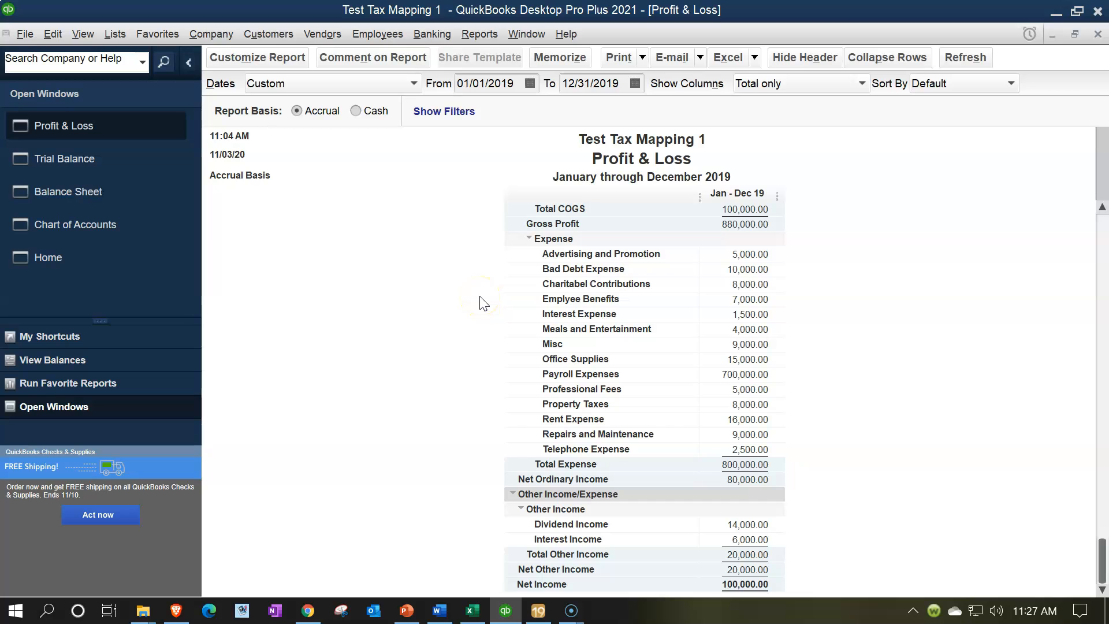
pyautogui.scroll(3, 480, 303)
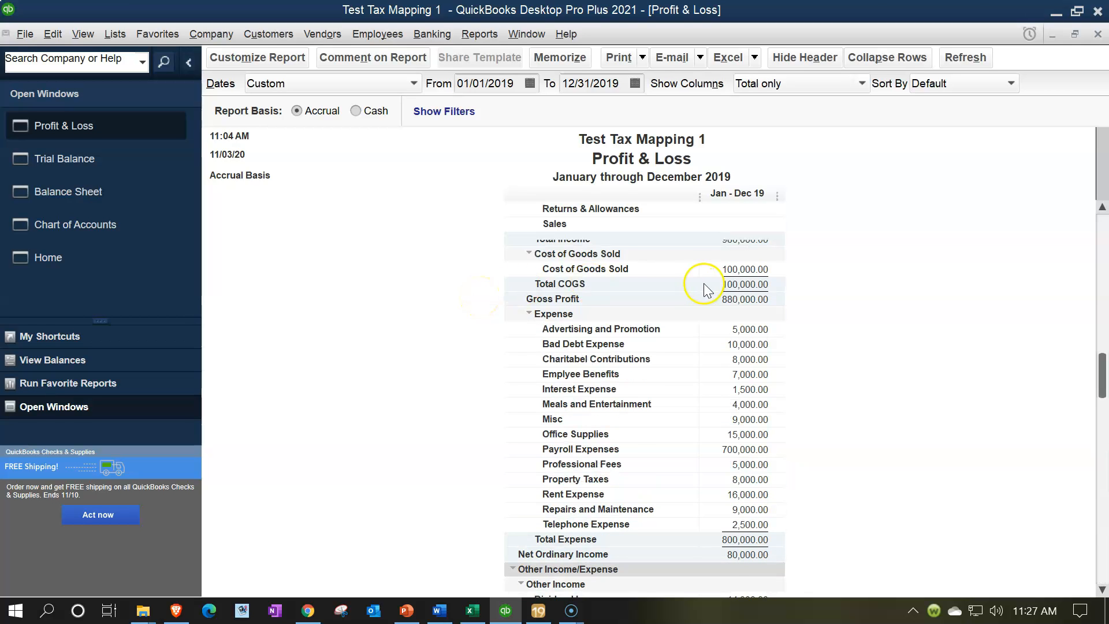
pyautogui.click(512, 615)
pyautogui.click(506, 613)
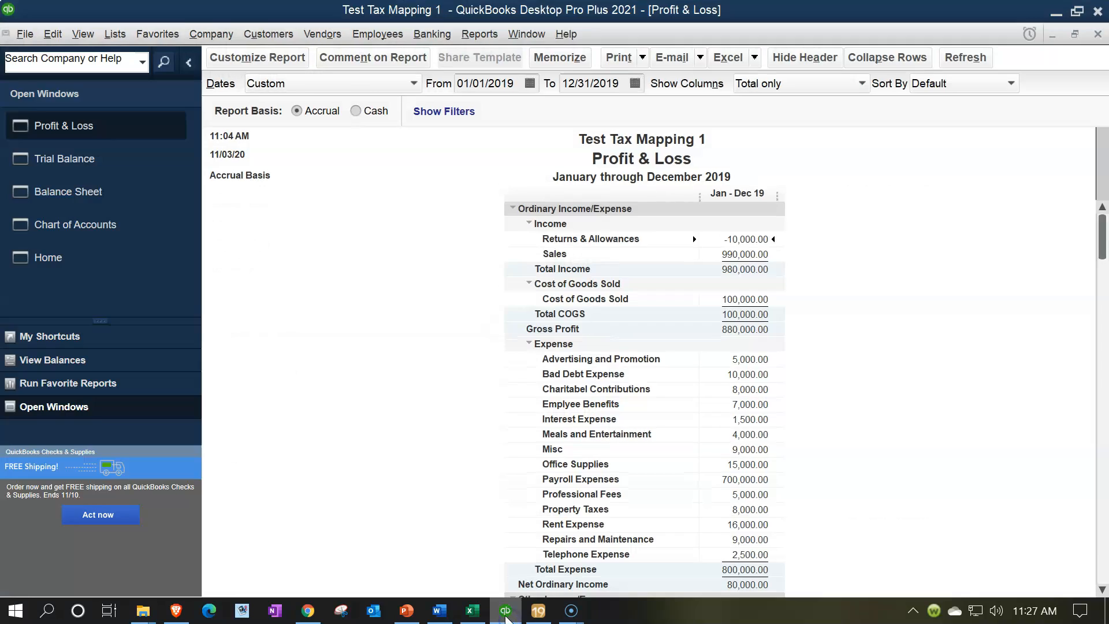
pyautogui.click(505, 616)
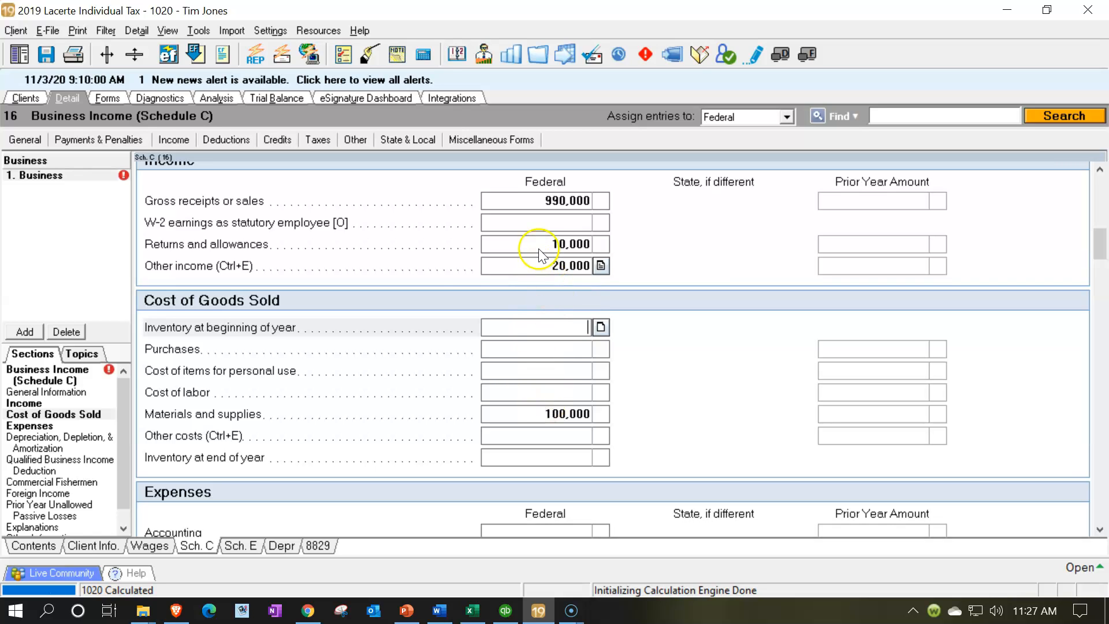
# Inspect the Other income breakdown and review the Cost of Goods Sold and Expenses amounts on the Schedule C input screen
pyautogui.click(600, 266)
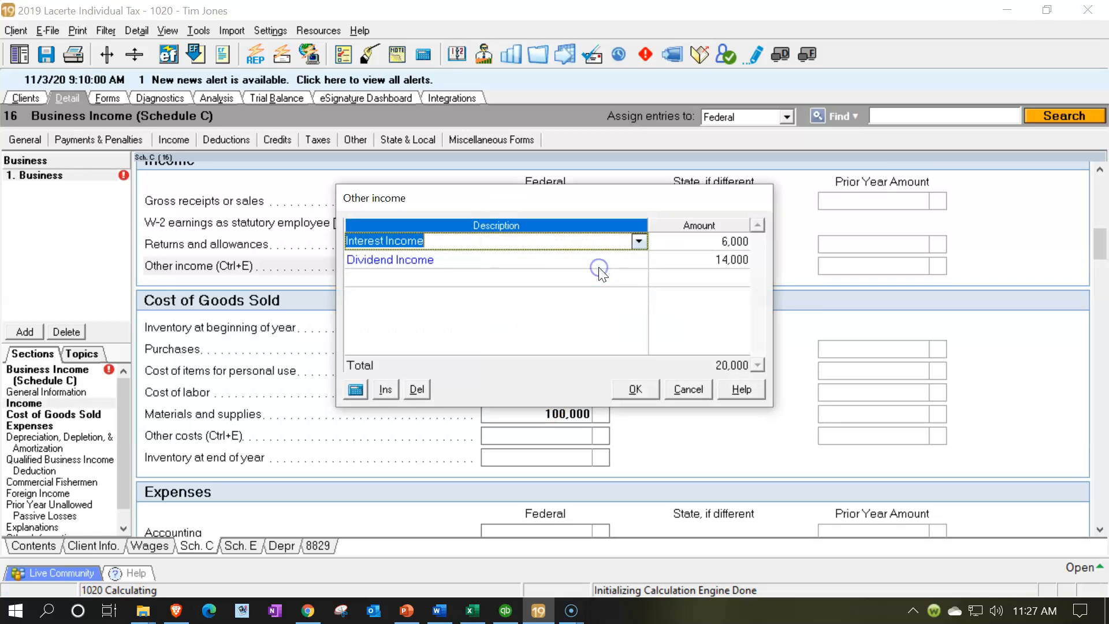
pyautogui.click(617, 396)
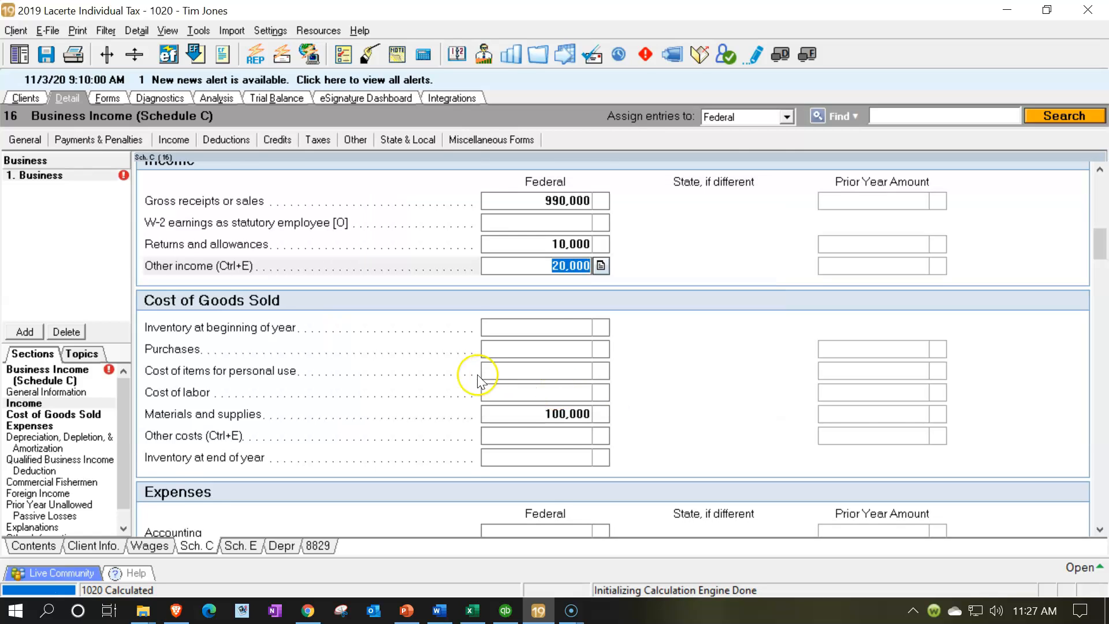
pyautogui.scroll(-3, 477, 374)
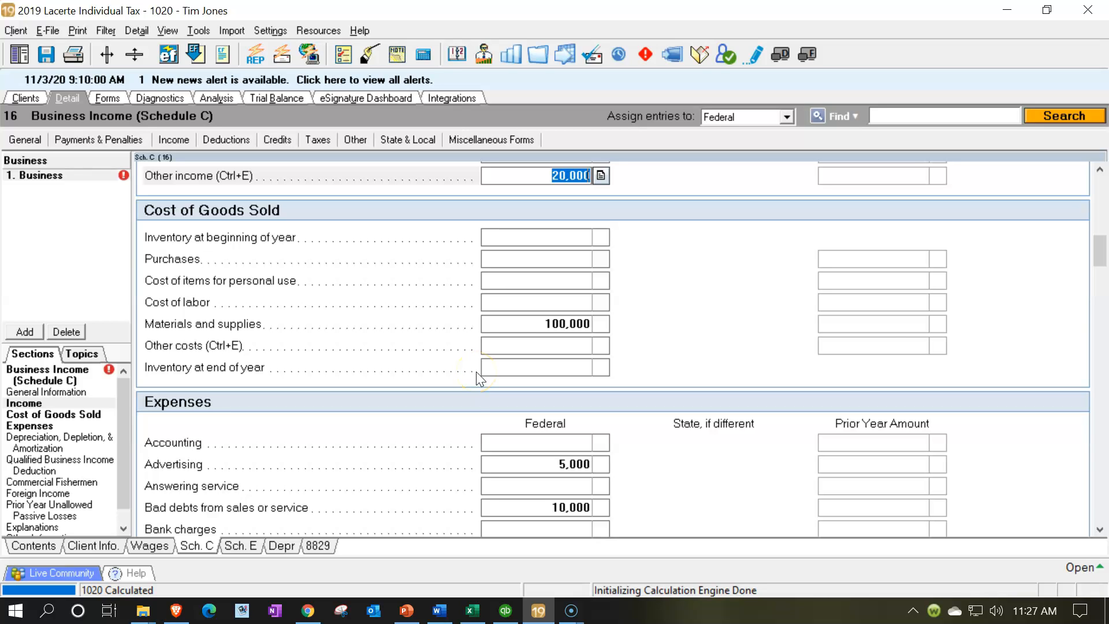
pyautogui.scroll(-3, 476, 375)
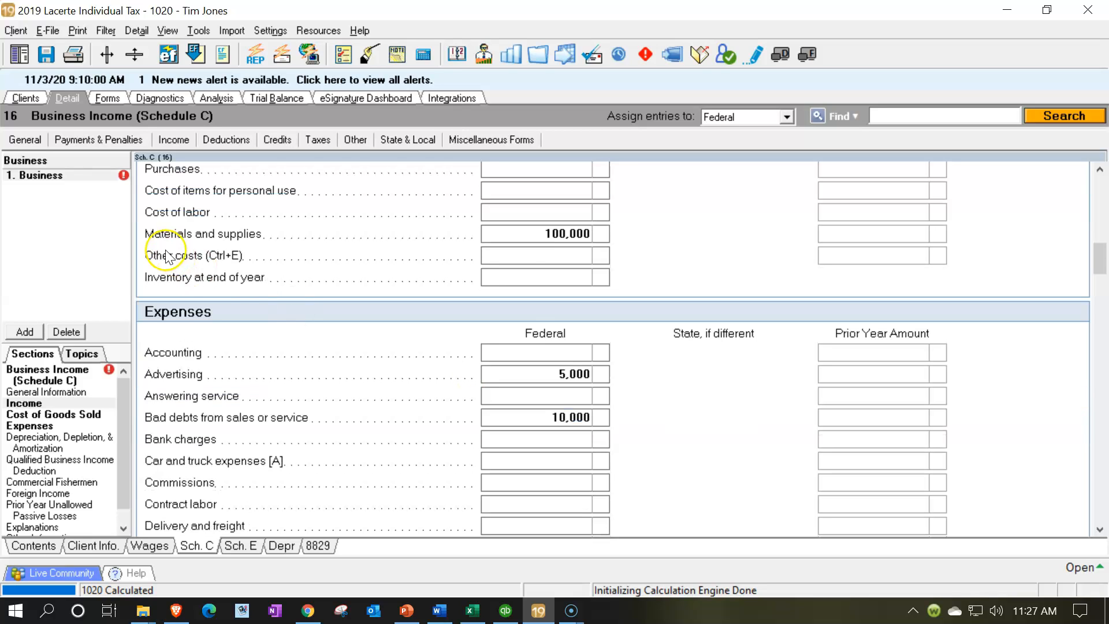
pyautogui.scroll(3, 263, 276)
pyautogui.scroll(-3, 385, 284)
pyautogui.scroll(-6, 388, 284)
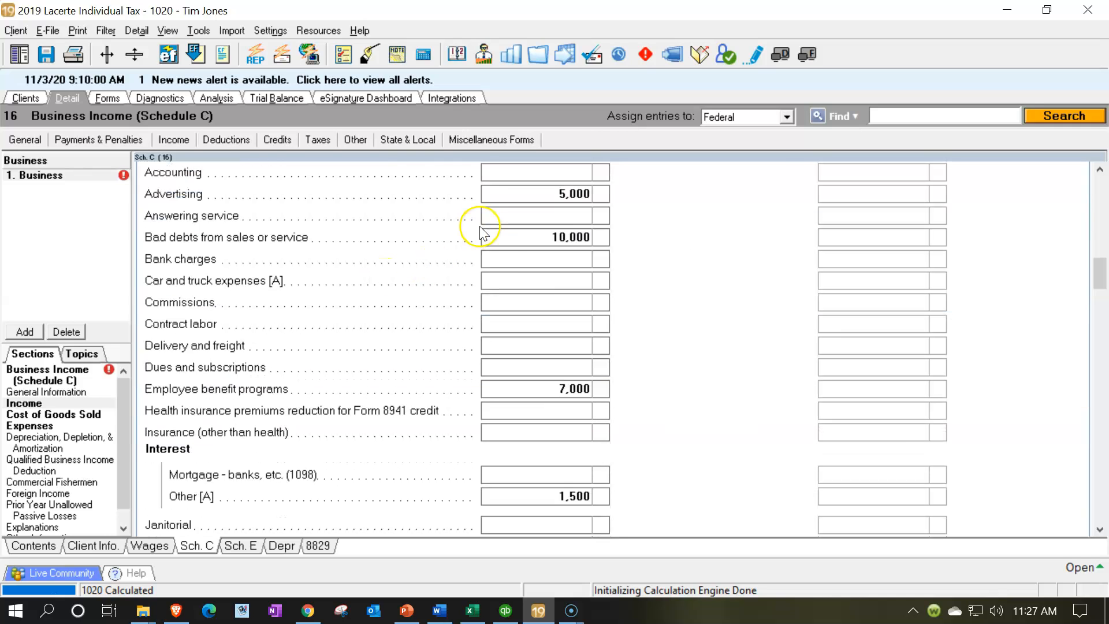
pyautogui.scroll(-6, 502, 378)
pyautogui.scroll(-12, 502, 381)
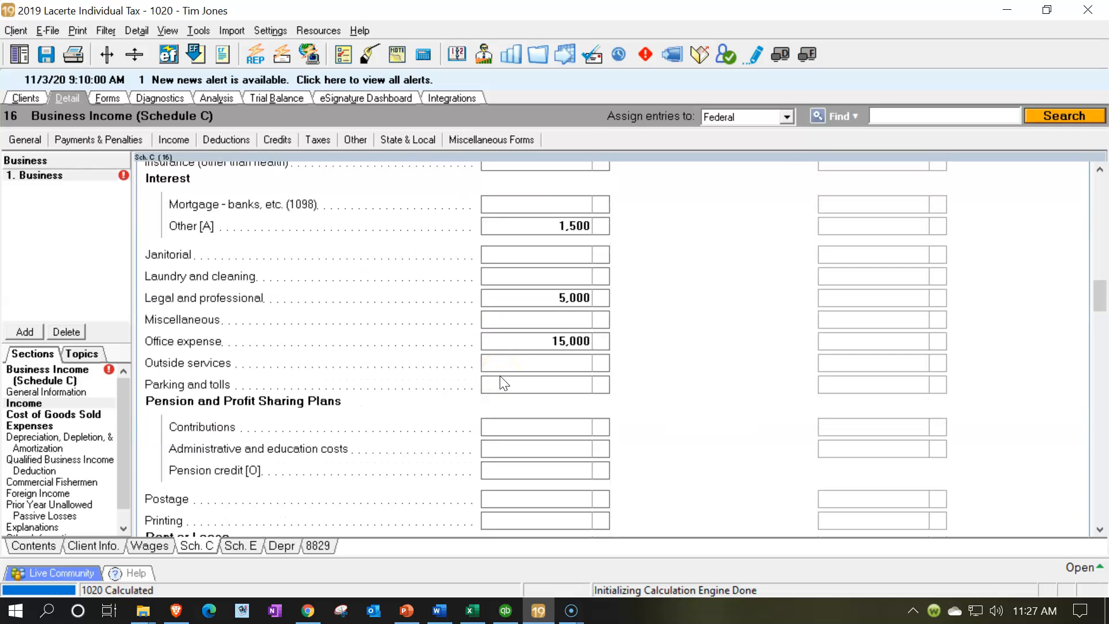
pyautogui.scroll(-12, 502, 381)
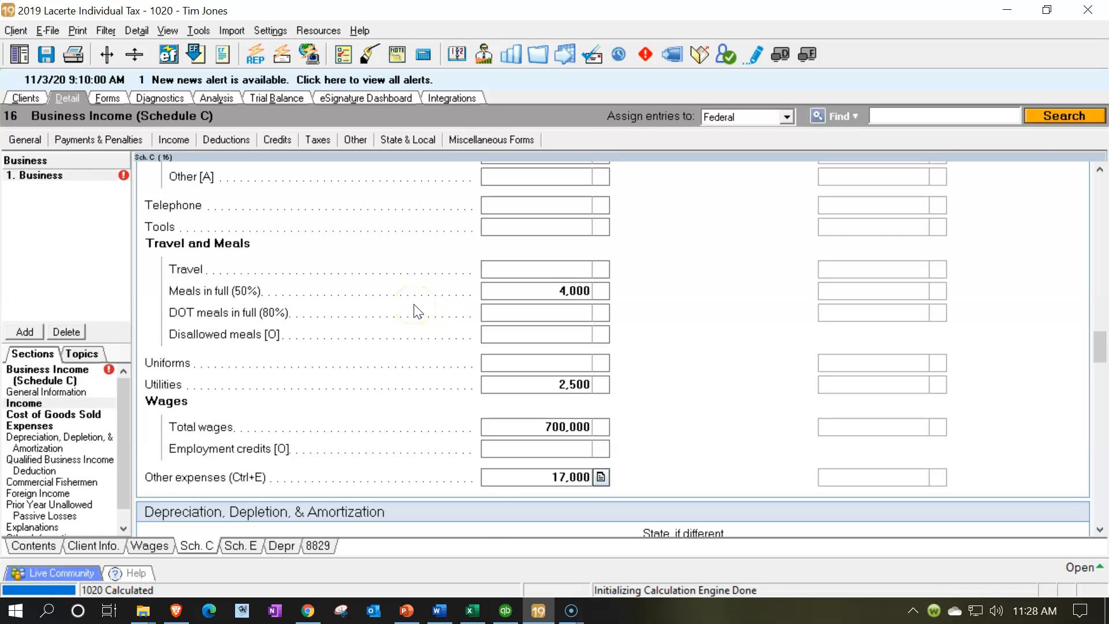
# Switch to QuickBooks, check the expenses and net income on the Profit & Loss report, and return to Lacerte
pyautogui.click(506, 614)
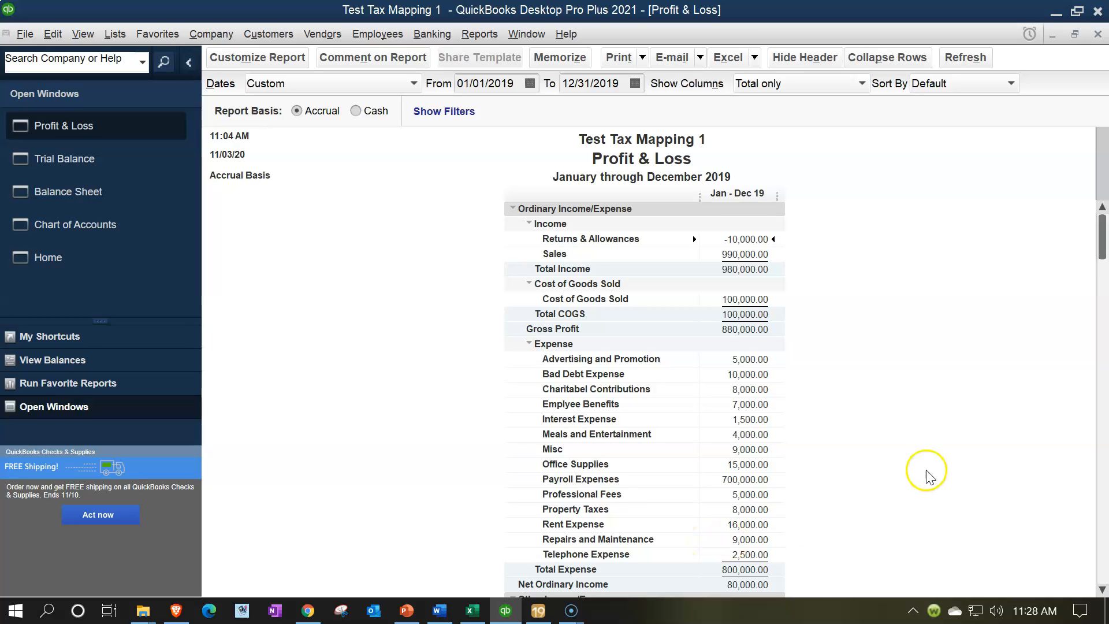
pyautogui.scroll(-3, 915, 474)
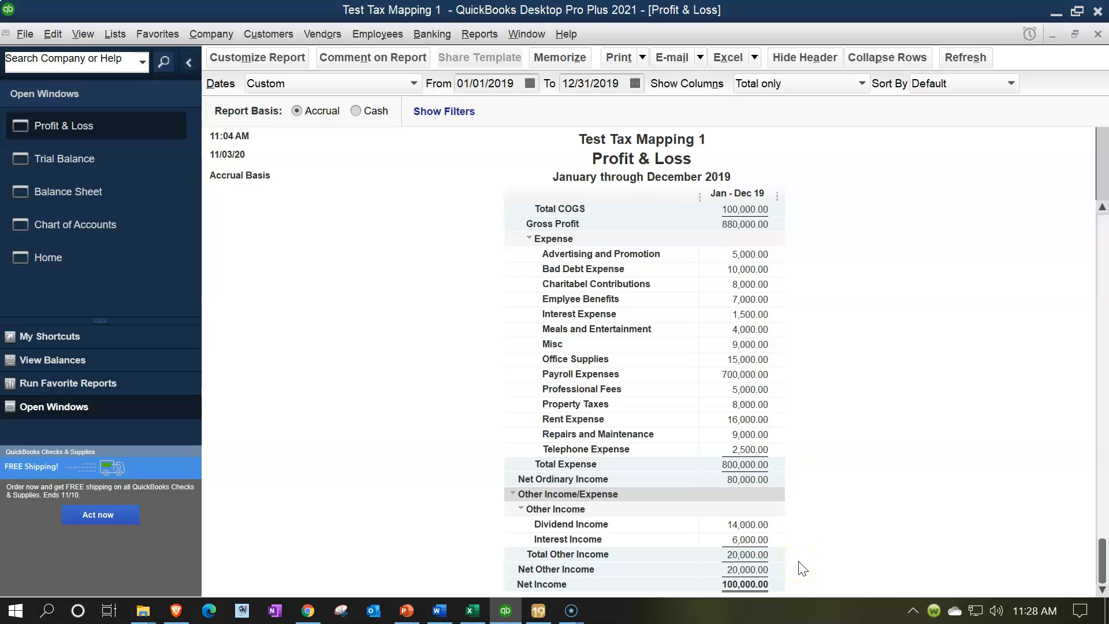
pyautogui.click(538, 610)
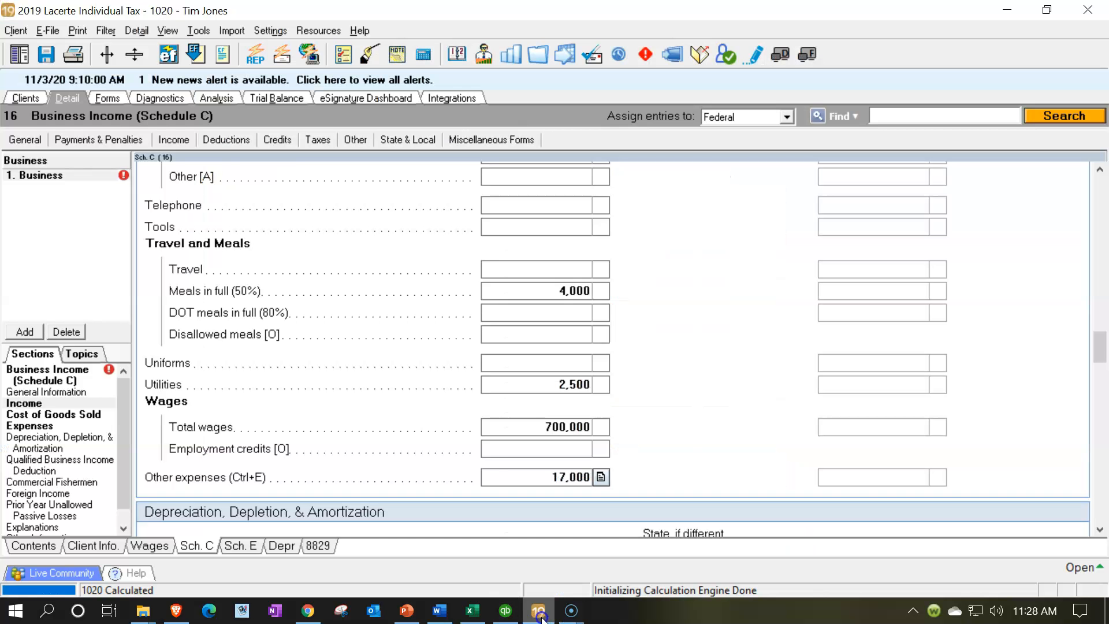
# Display the Schedule C tax form, stop showing all forms in the list, and review the form's Income and Expenses parts
pyautogui.click(113, 99)
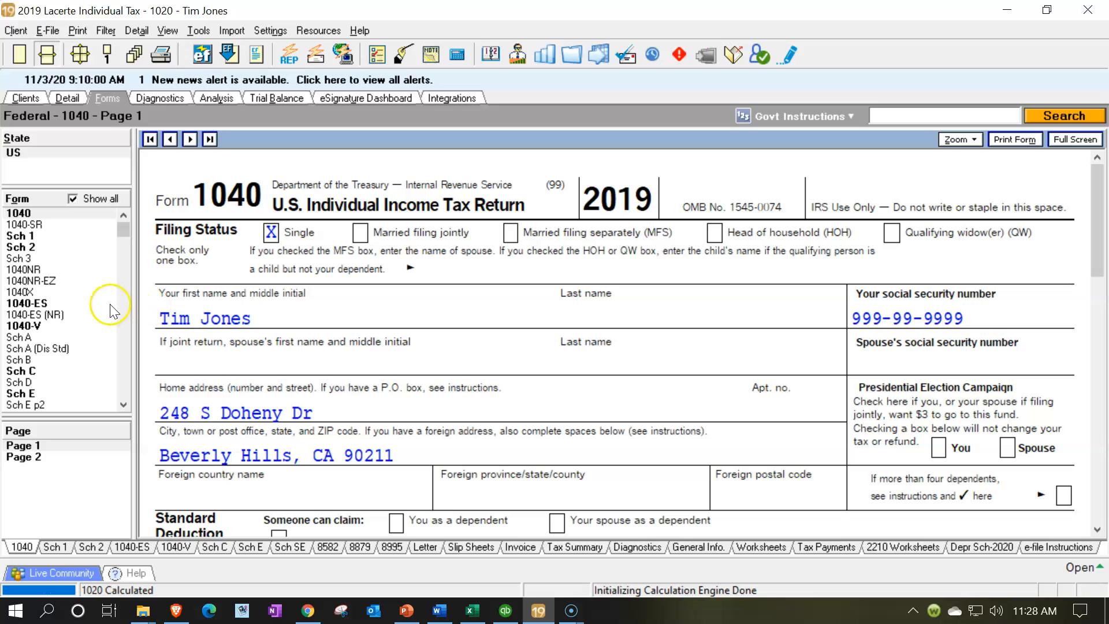
pyautogui.click(61, 367)
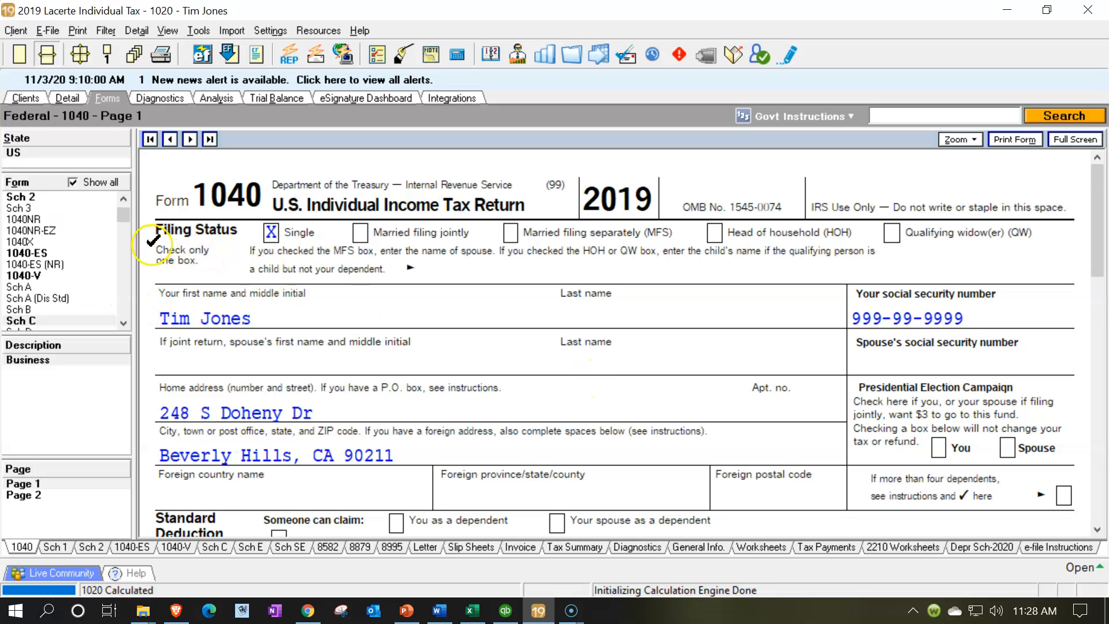
pyautogui.click(73, 182)
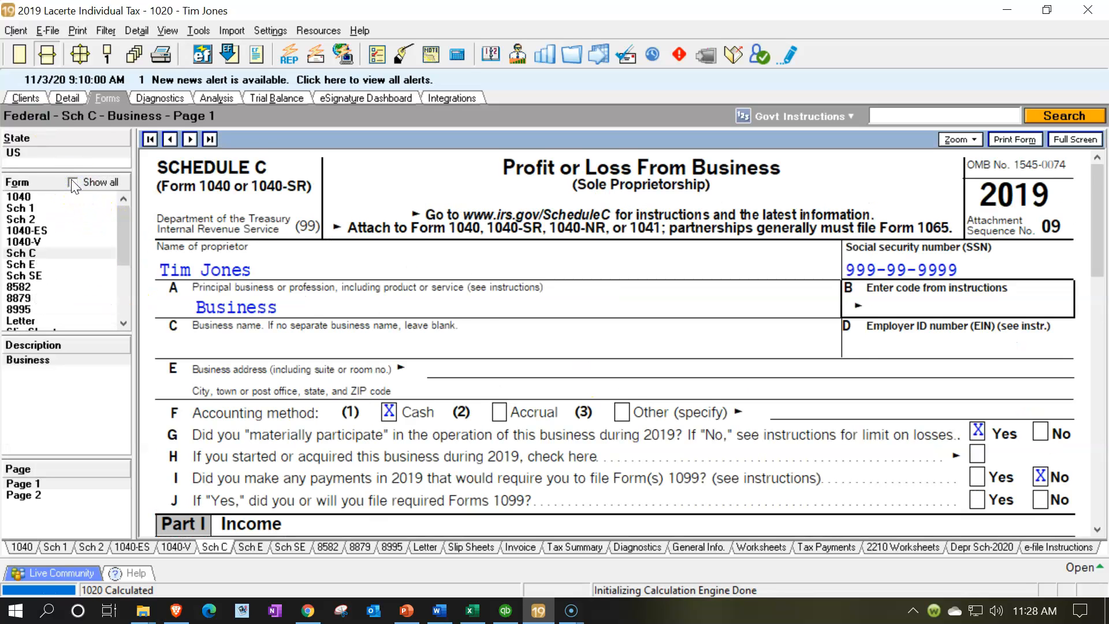
pyautogui.scroll(-3, 476, 300)
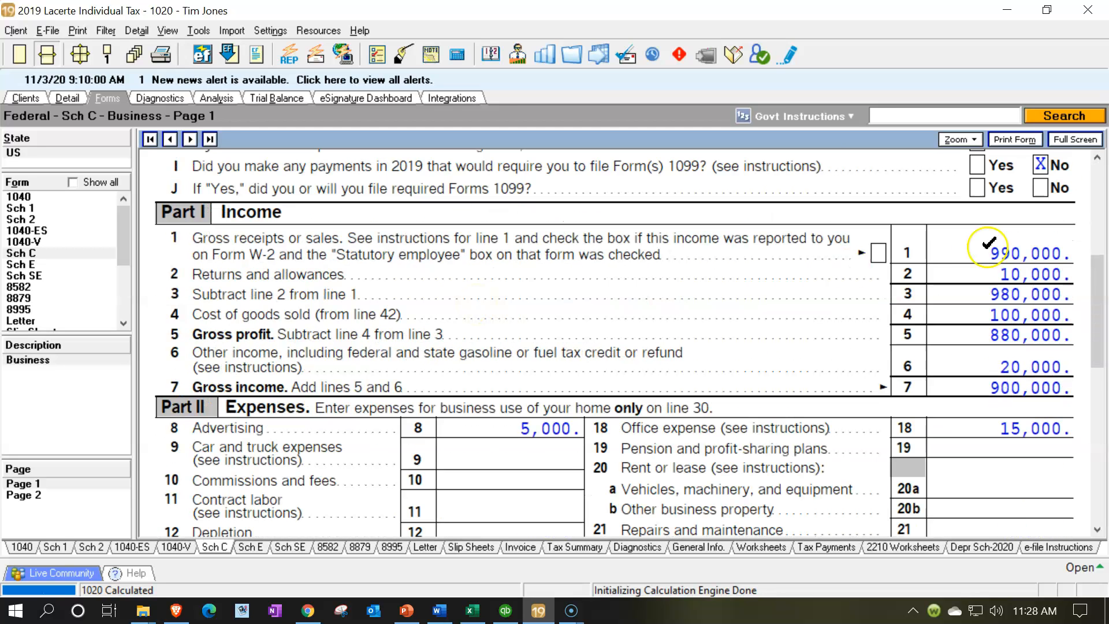
pyautogui.scroll(-3, 945, 279)
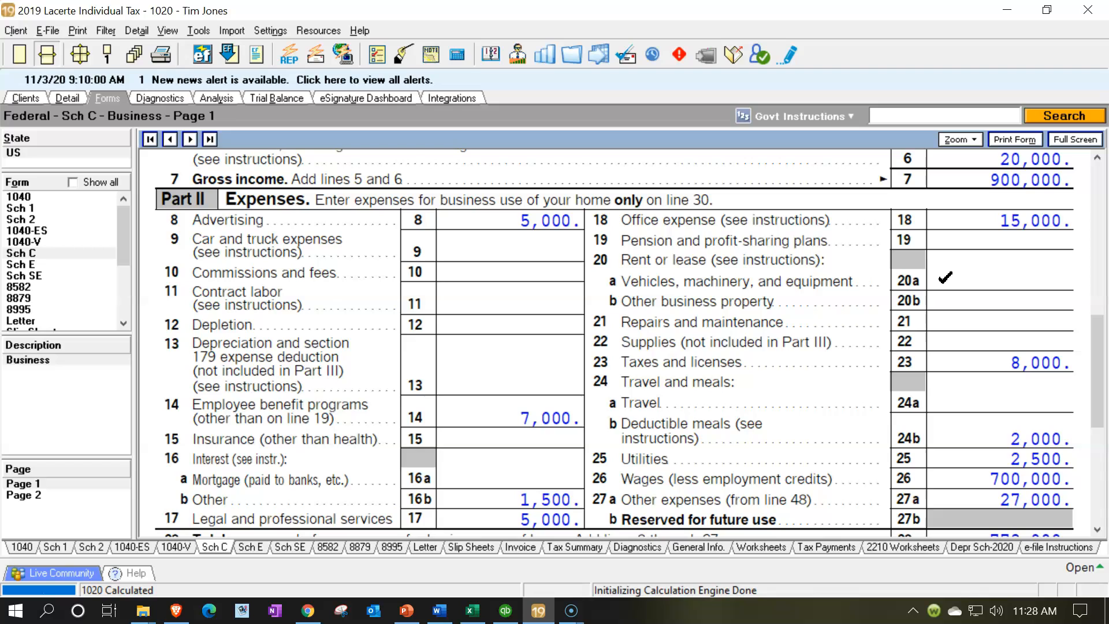
# Review lines 28 to 31 of the Schedule C form, check the expenses on the QuickBooks Profit & Loss report, and return to Lacerte
pyautogui.scroll(-3, 945, 278)
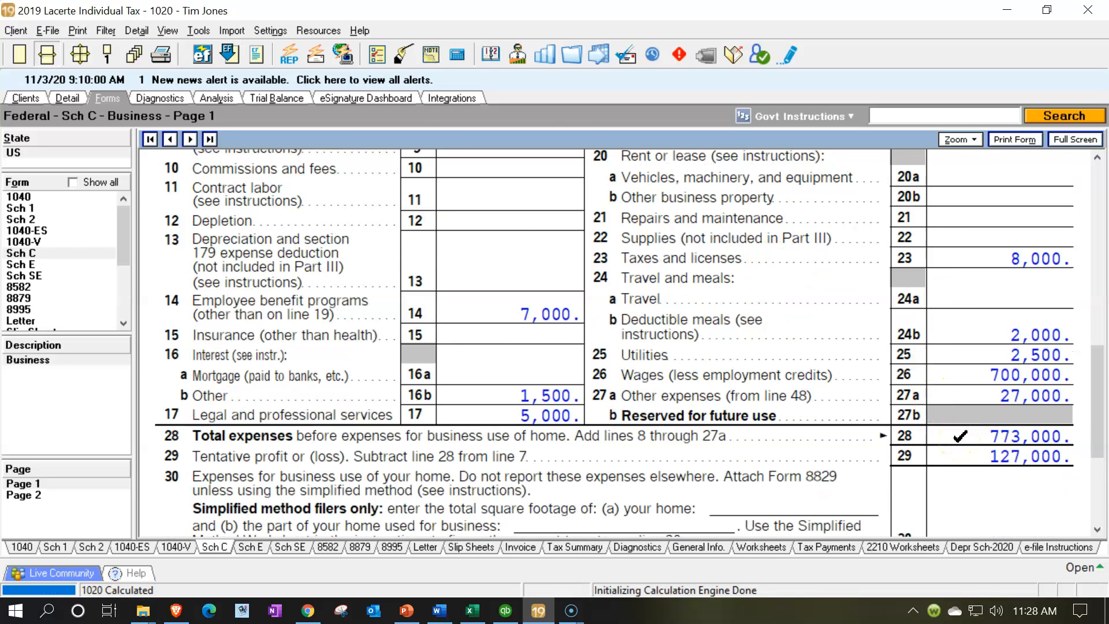
pyautogui.click(959, 454)
pyautogui.scroll(-3, 959, 455)
pyautogui.click(953, 350)
pyautogui.click(511, 613)
pyautogui.click(511, 613)
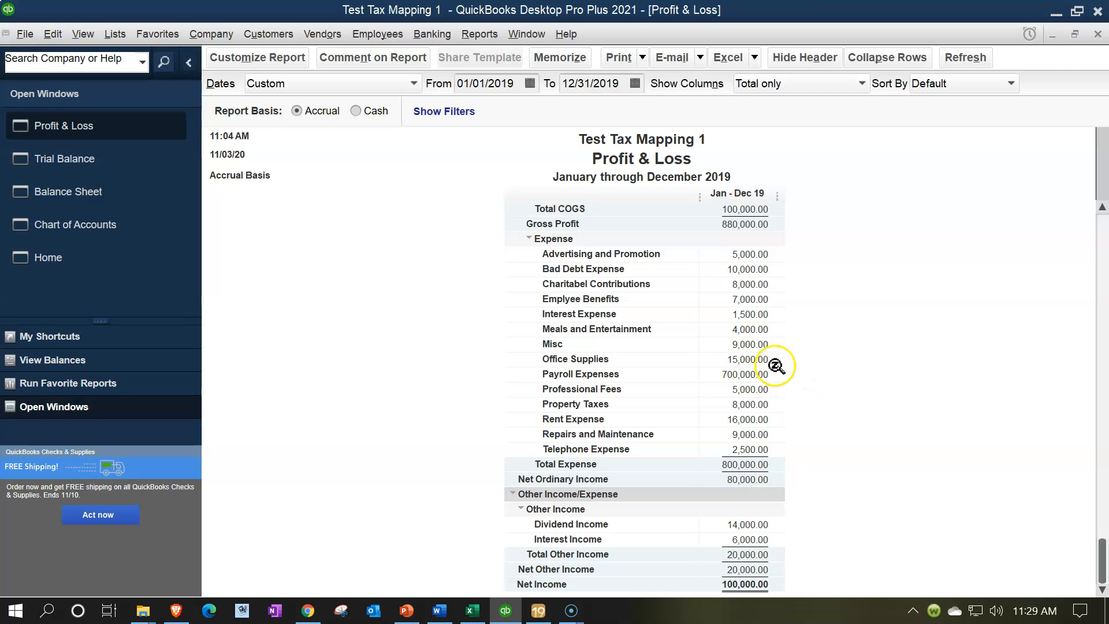
pyautogui.click(1055, 10)
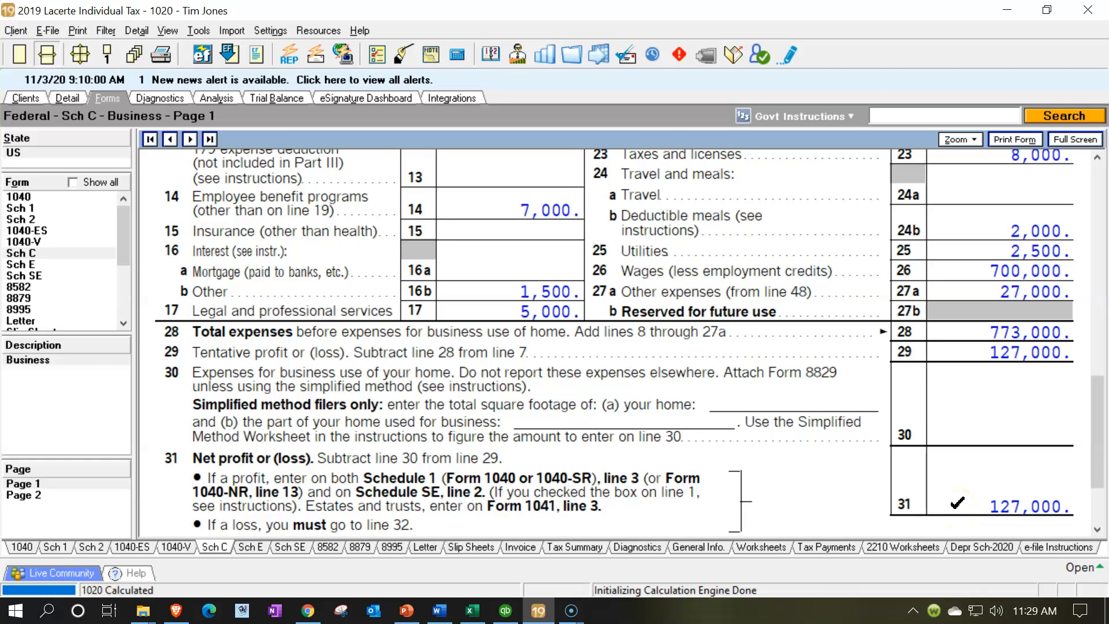
# Recheck Schedule C from gross income to net profit, compare it with the QuickBooks Profit & Loss report again, and return to Lacerte
pyautogui.scroll(5, 957, 503)
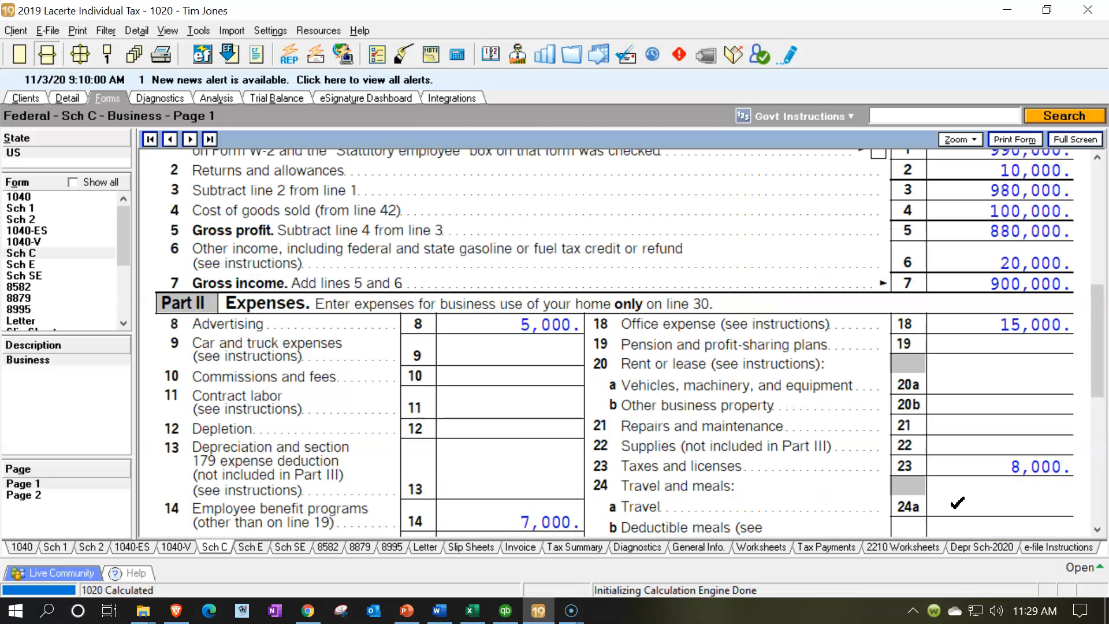
pyautogui.scroll(-5, 957, 503)
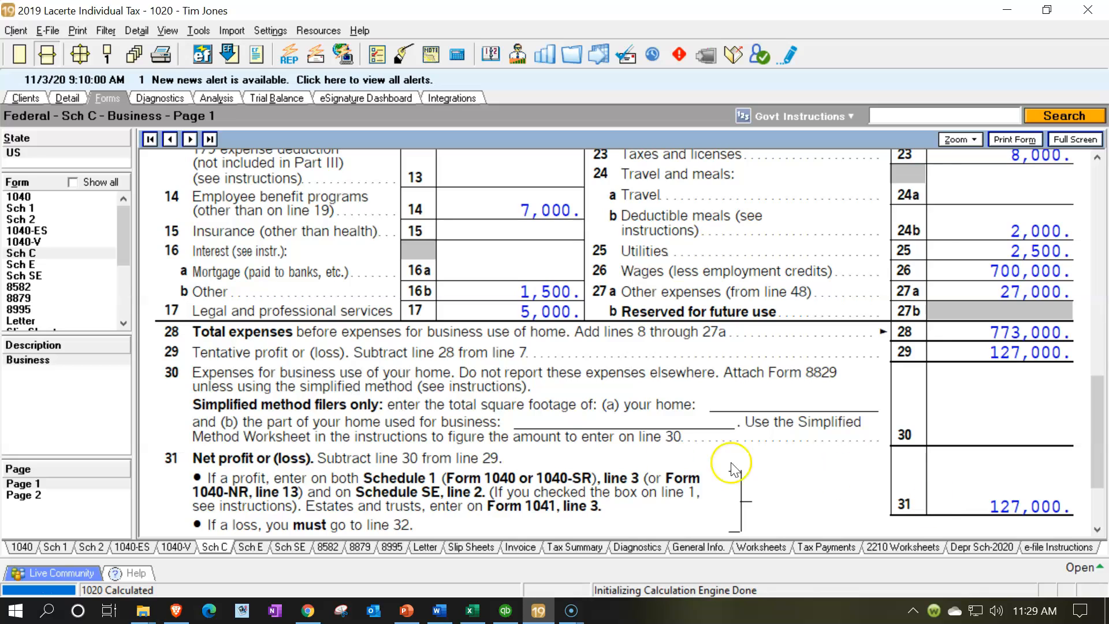
pyautogui.click(507, 610)
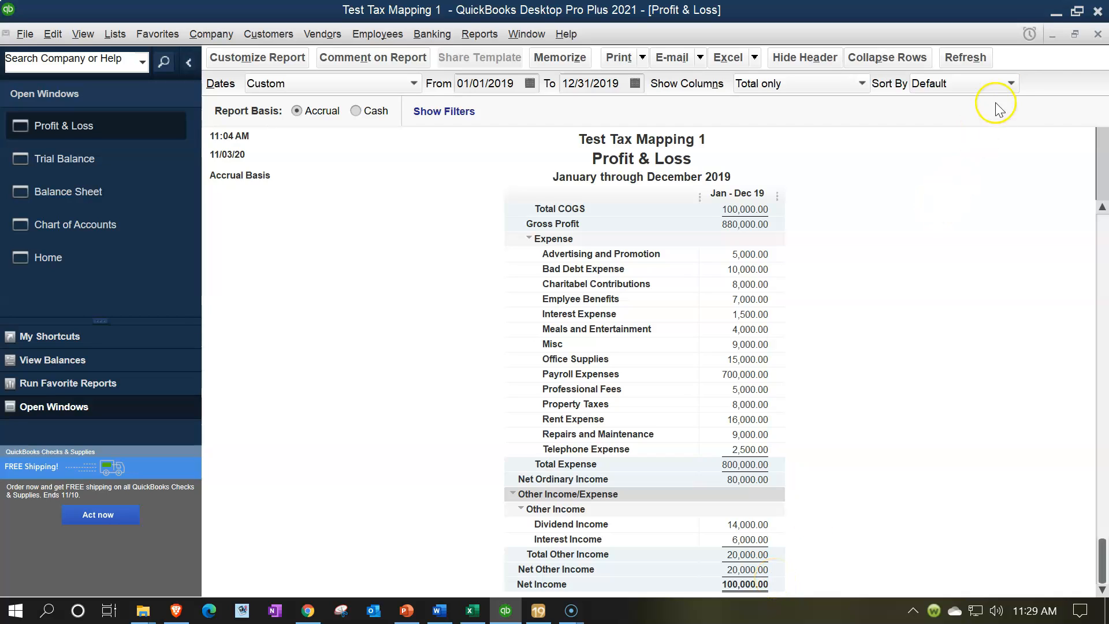
pyautogui.click(1055, 14)
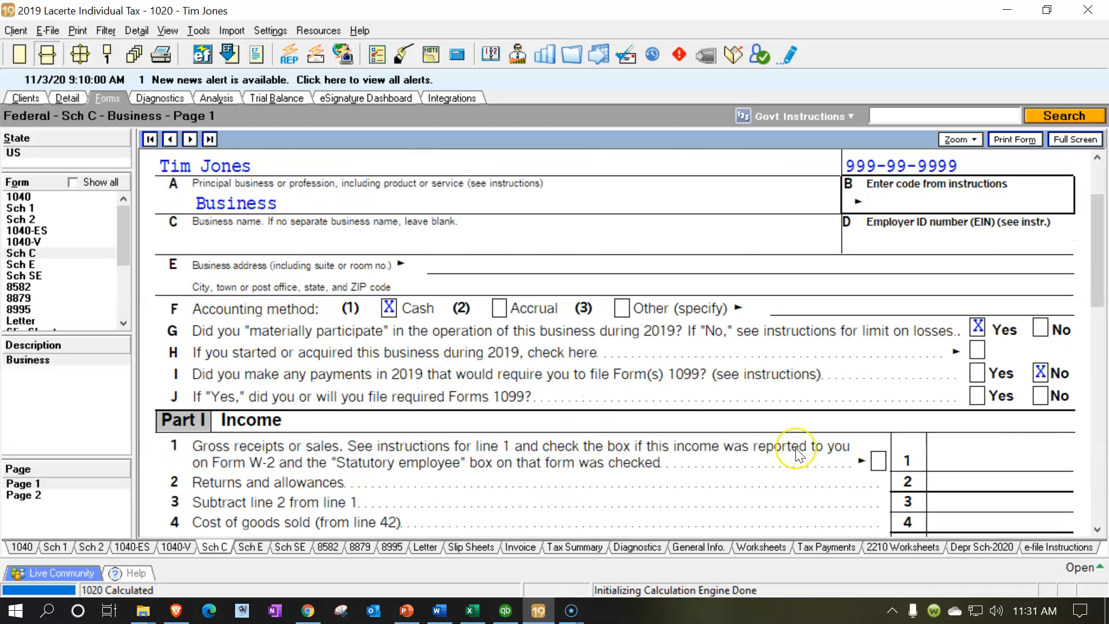
# Open the Business Use of Home (8829) input from Schedule C line 30 and assign it to Schedule C
pyautogui.scroll(-15, 797, 450)
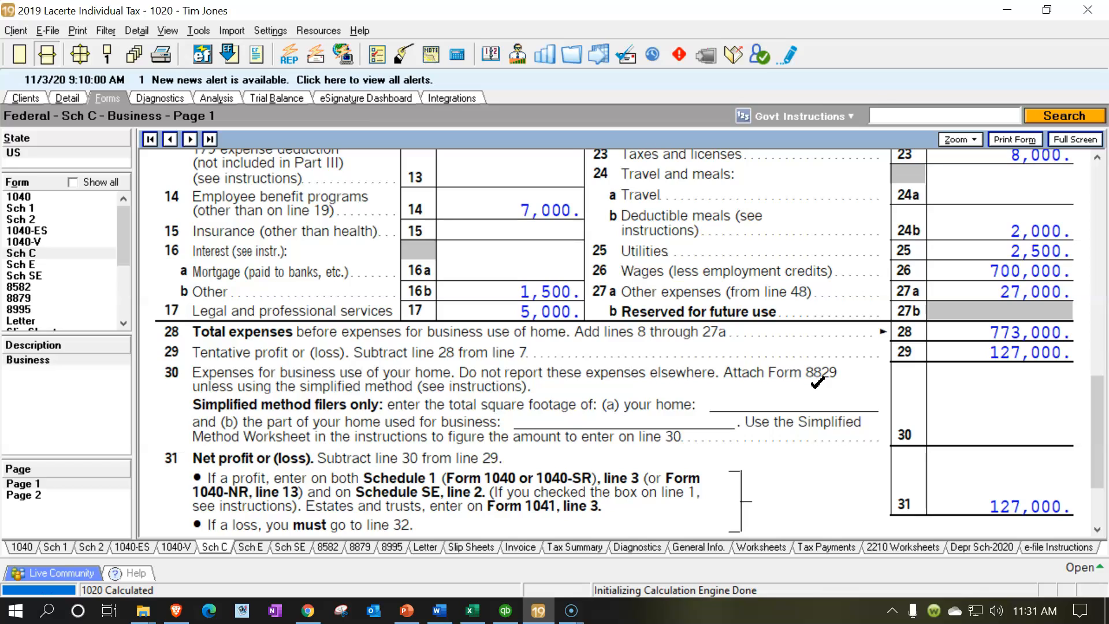
pyautogui.doubleClick(817, 383)
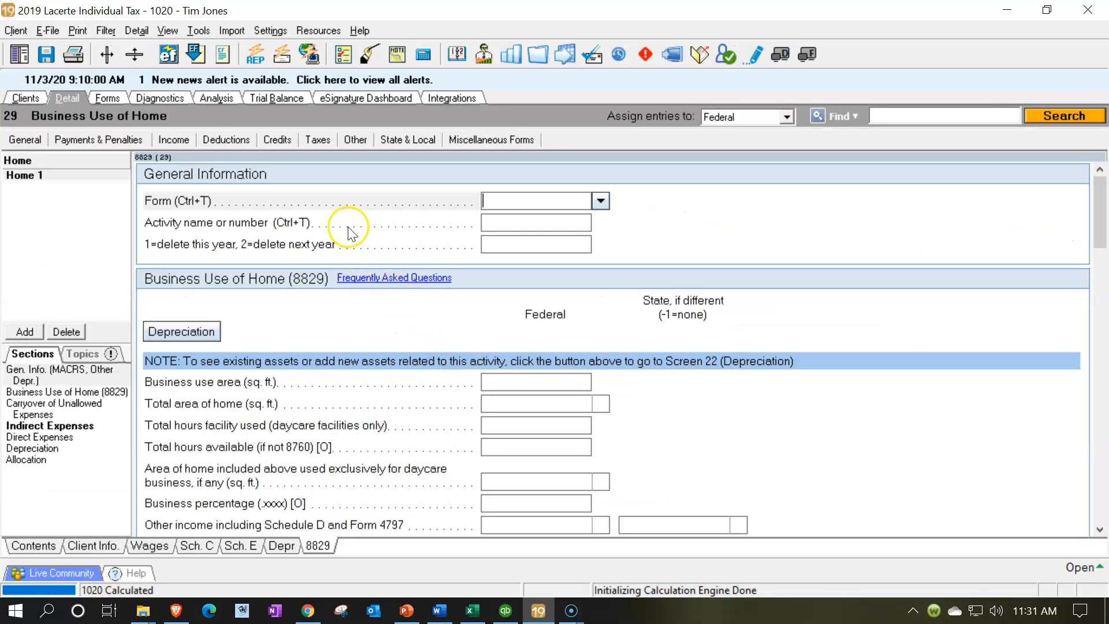
pyautogui.click(601, 201)
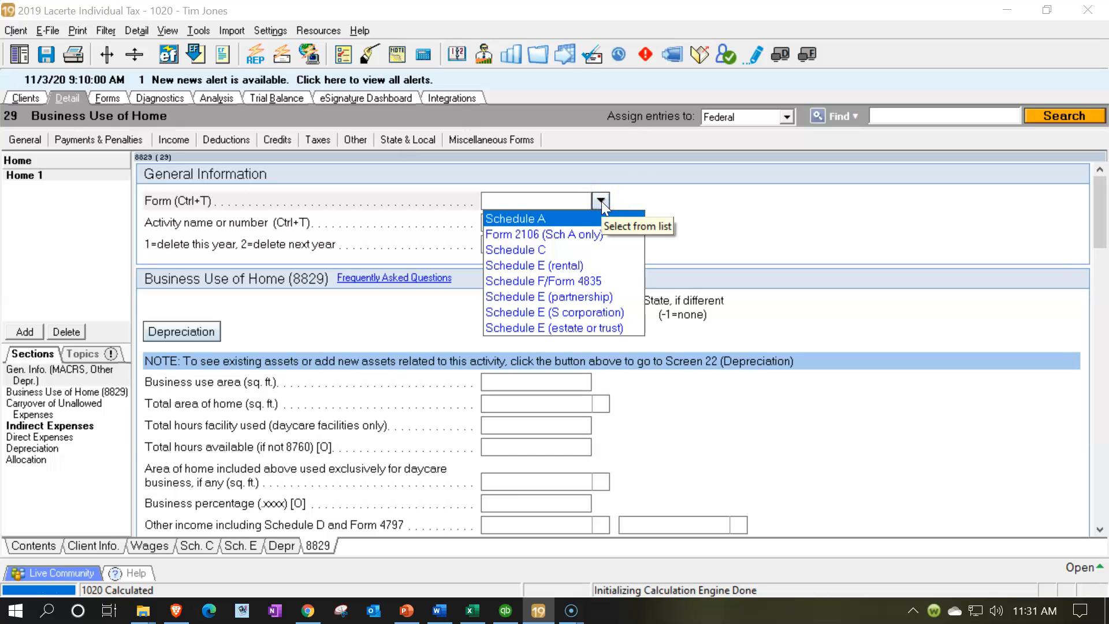
pyautogui.click(528, 251)
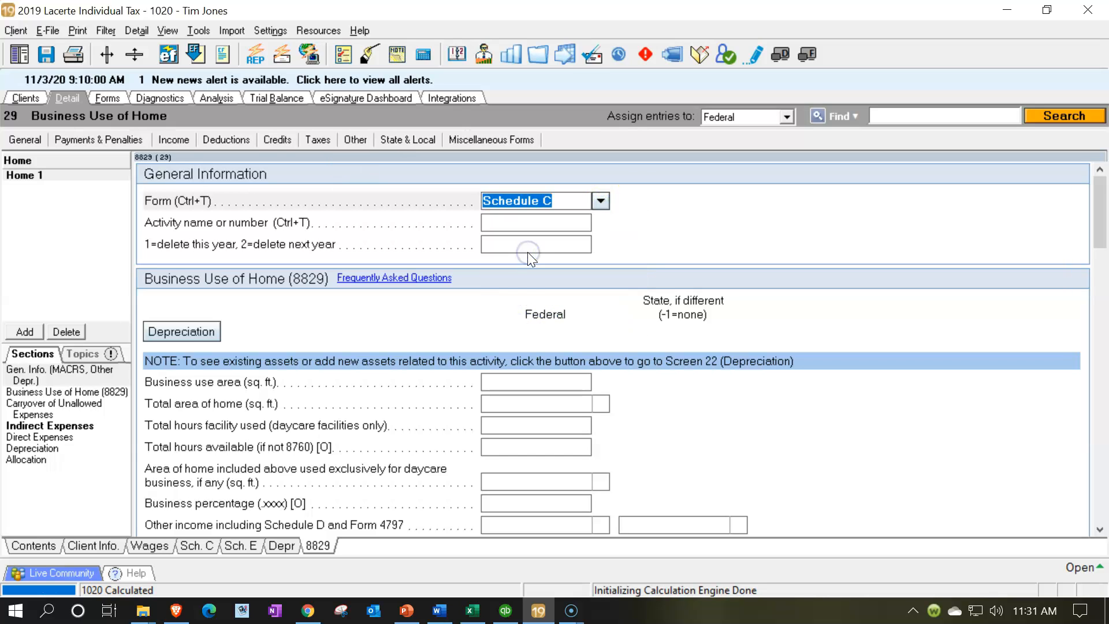
# Enter 16,000 as Rent under Indirect Expenses and clear the Miscellaneous amount
pyautogui.scroll(-7, 519, 283)
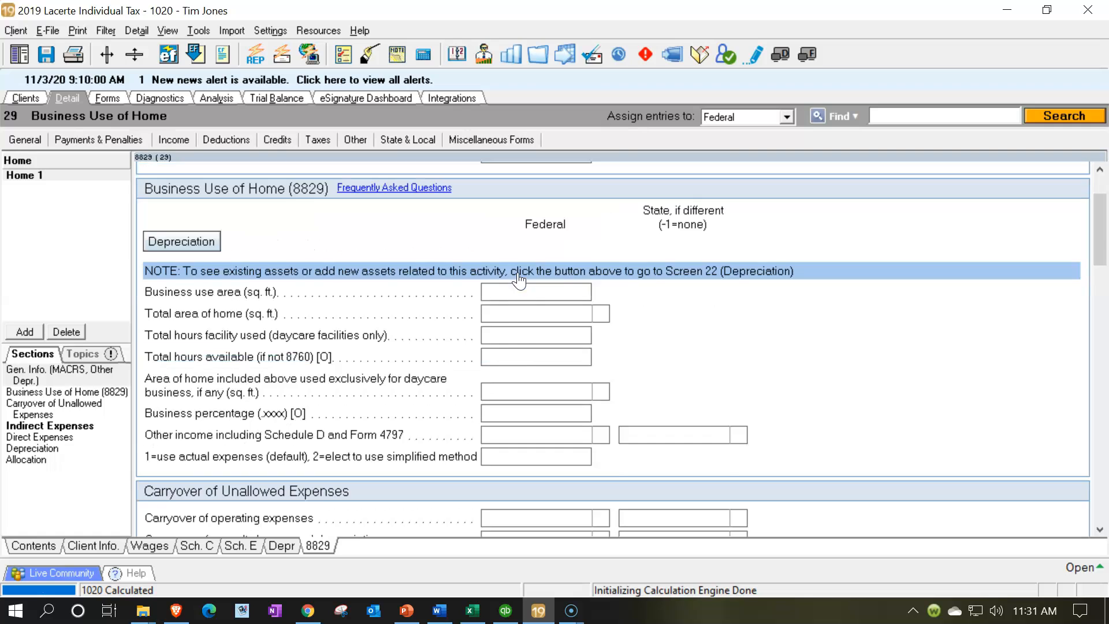
pyautogui.scroll(-2, 523, 349)
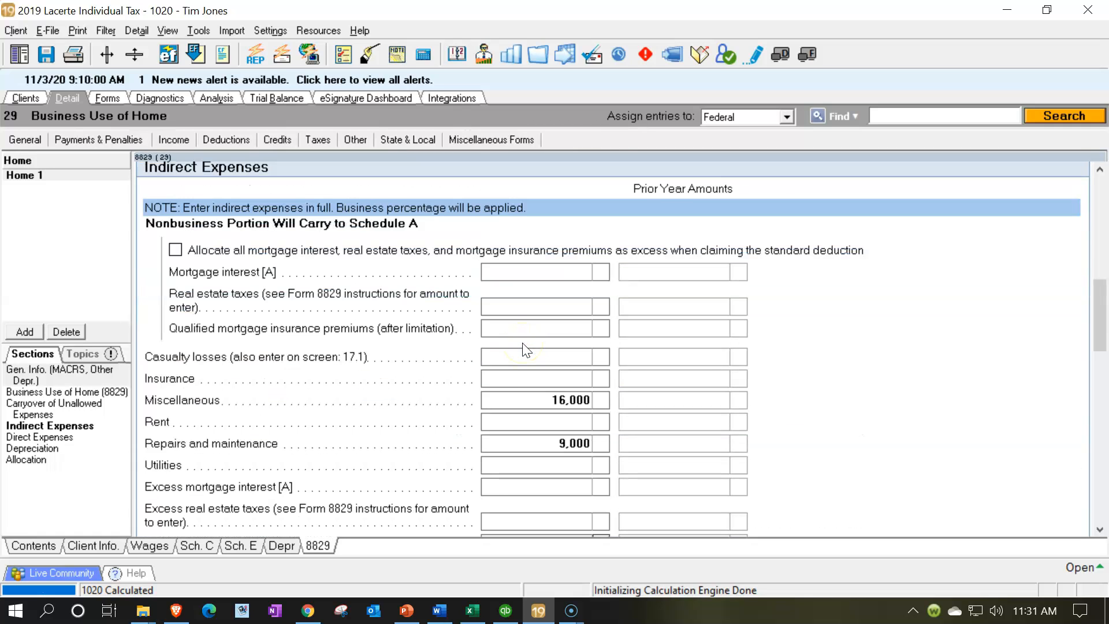
pyautogui.click(529, 407)
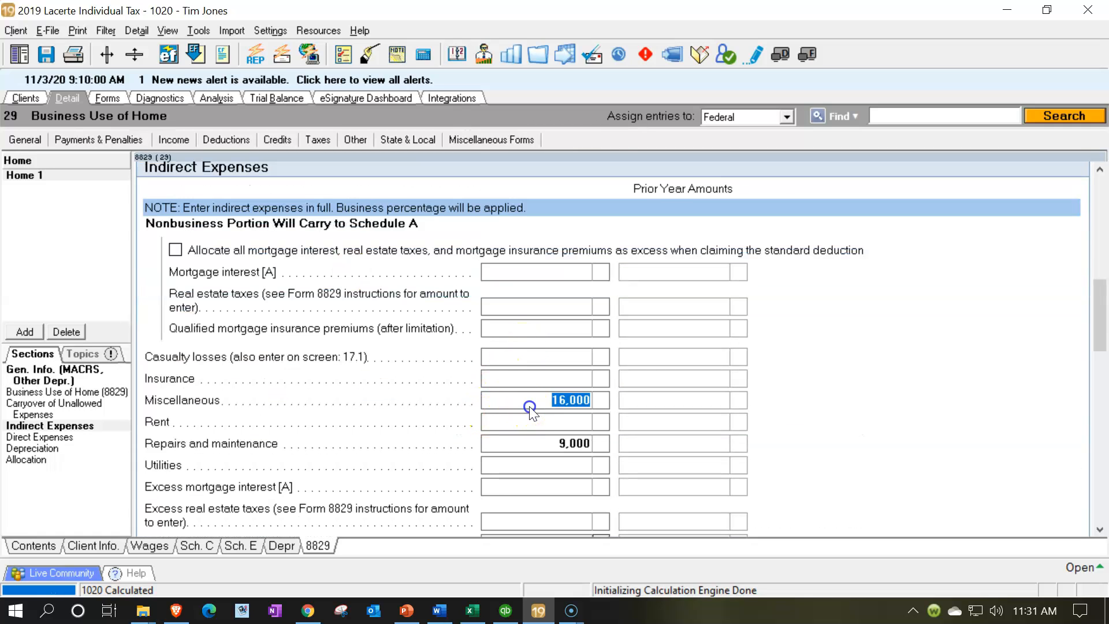
pyautogui.scroll(-2, 529, 406)
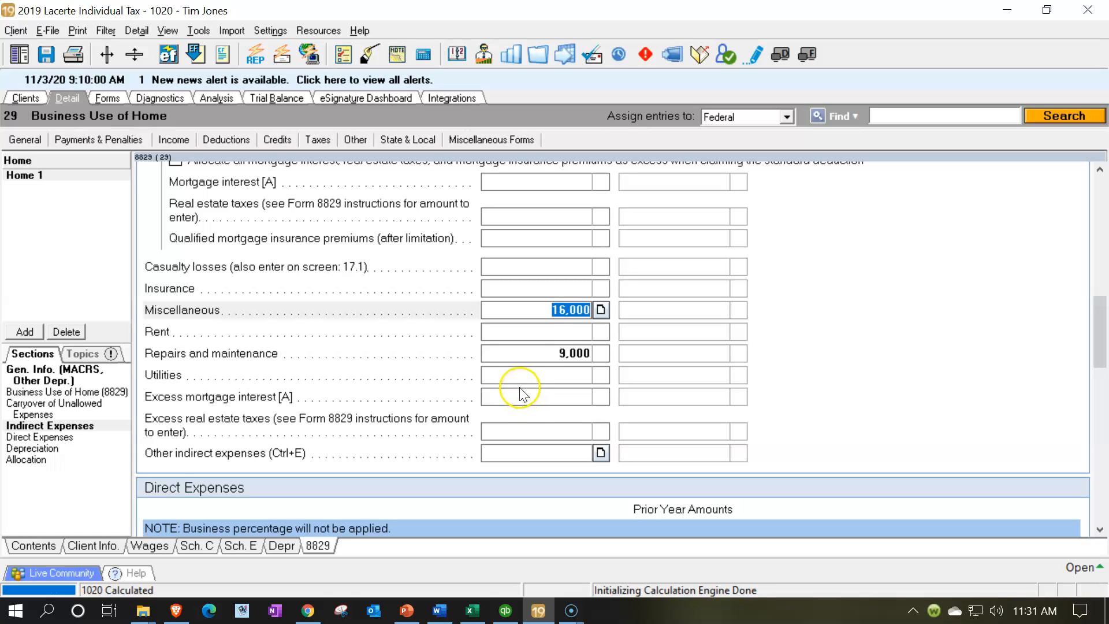
pyautogui.click(537, 331)
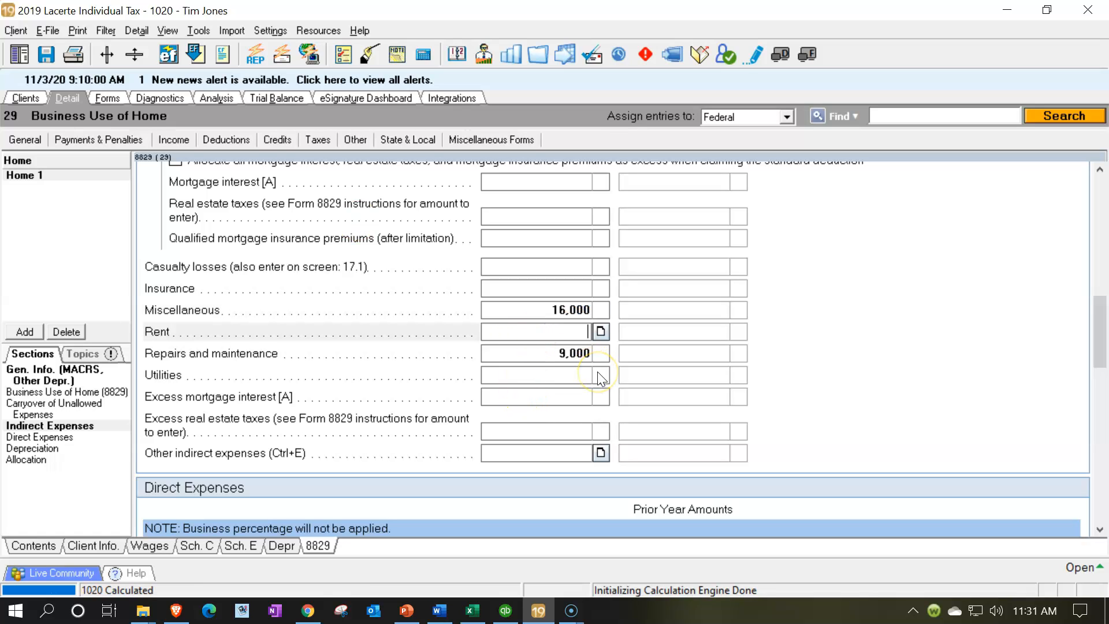
pyautogui.write('16,000')
pyautogui.press('Return')
pyautogui.press('Up')
pyautogui.press('Up')
pyautogui.press('Delete')
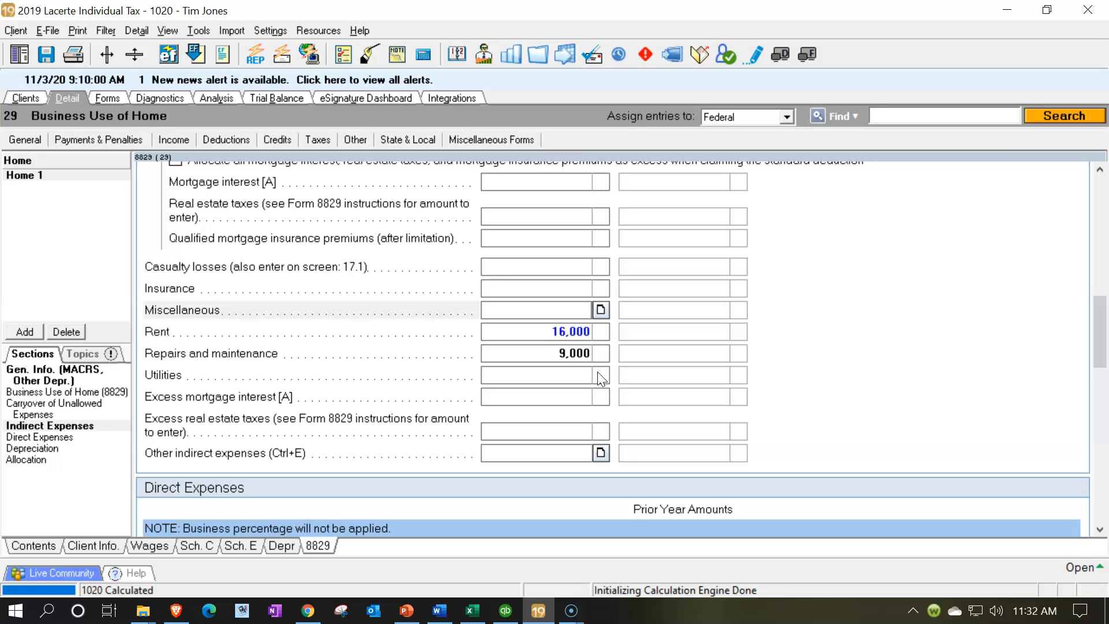
pyautogui.press('Down')
pyautogui.press('Down')
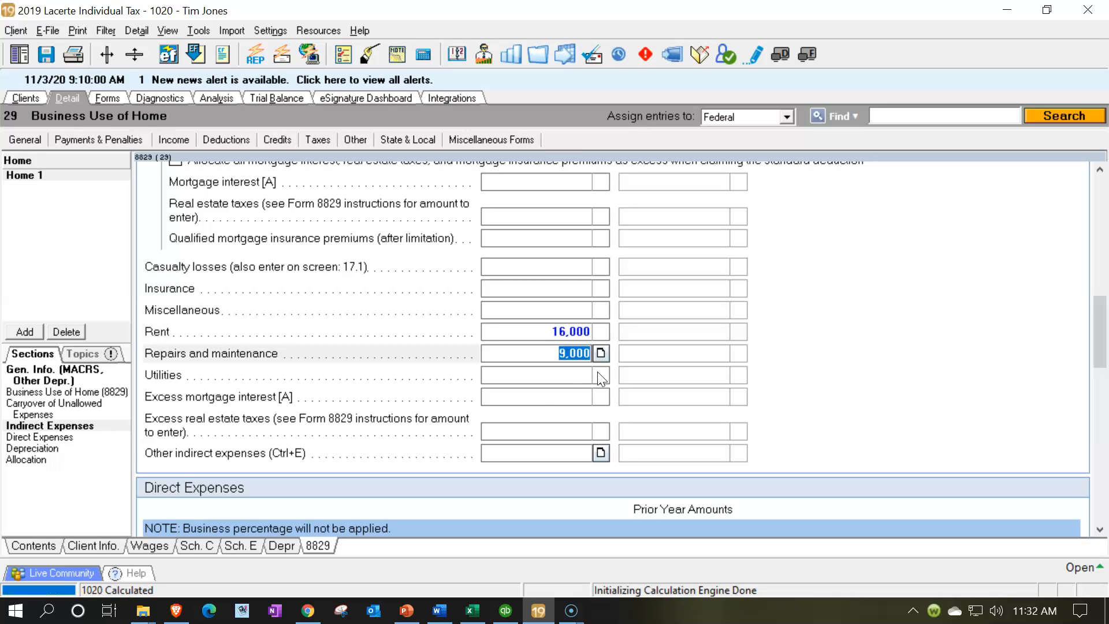
# Review the 8829 indirect expenses, check line 30 on the Schedule C form, and return to the Business Use of Home input
pyautogui.scroll(-6, 548, 375)
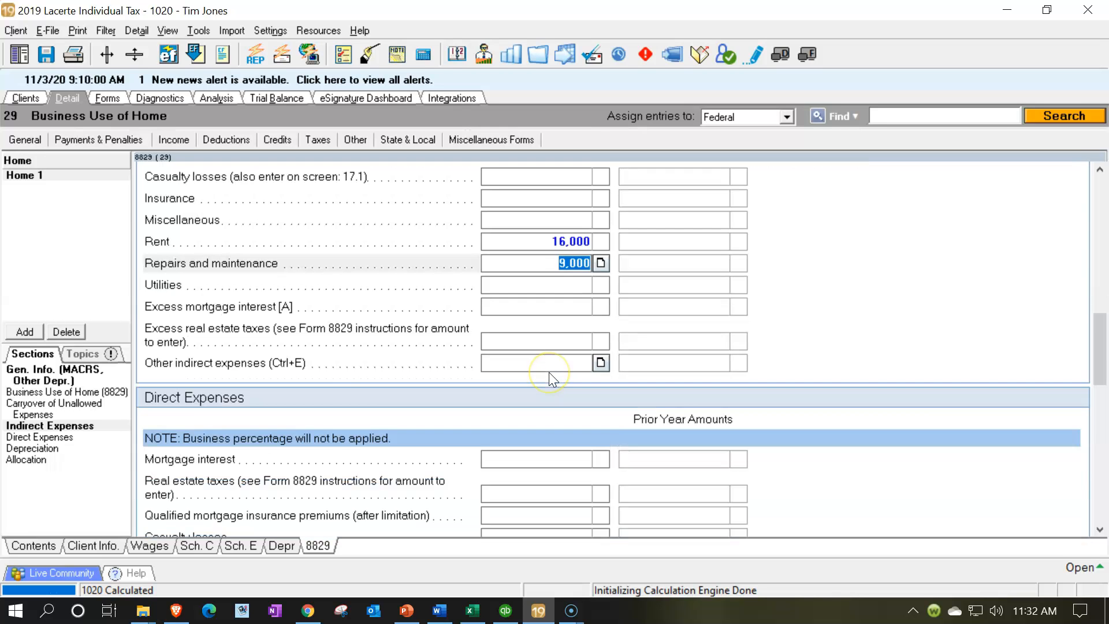
pyautogui.scroll(6, 549, 375)
pyautogui.scroll(3, 550, 375)
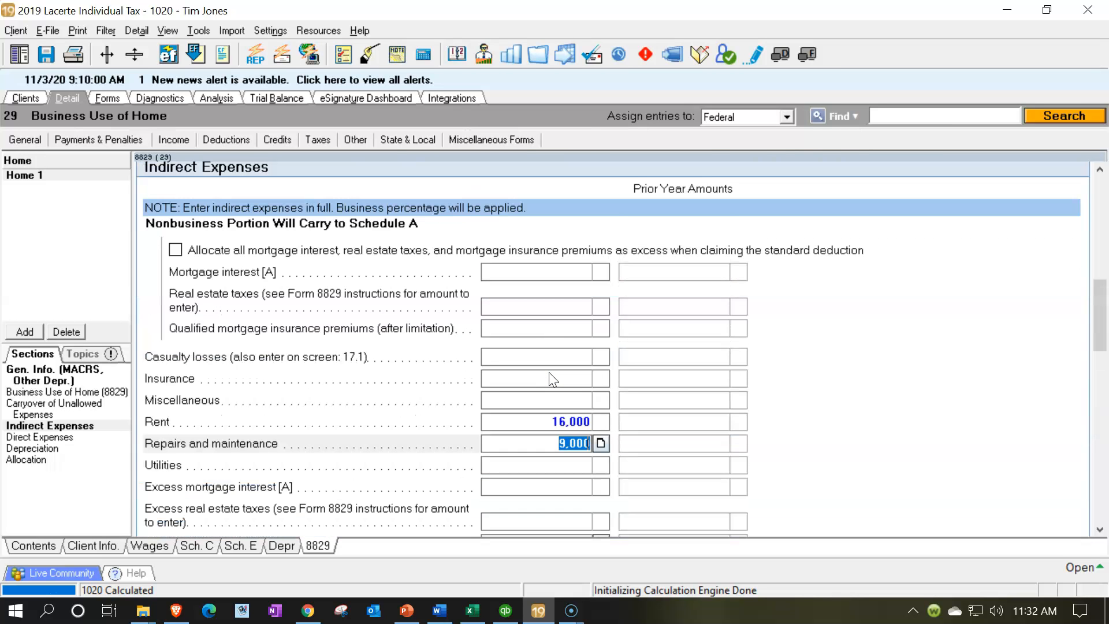
pyautogui.scroll(12, 549, 376)
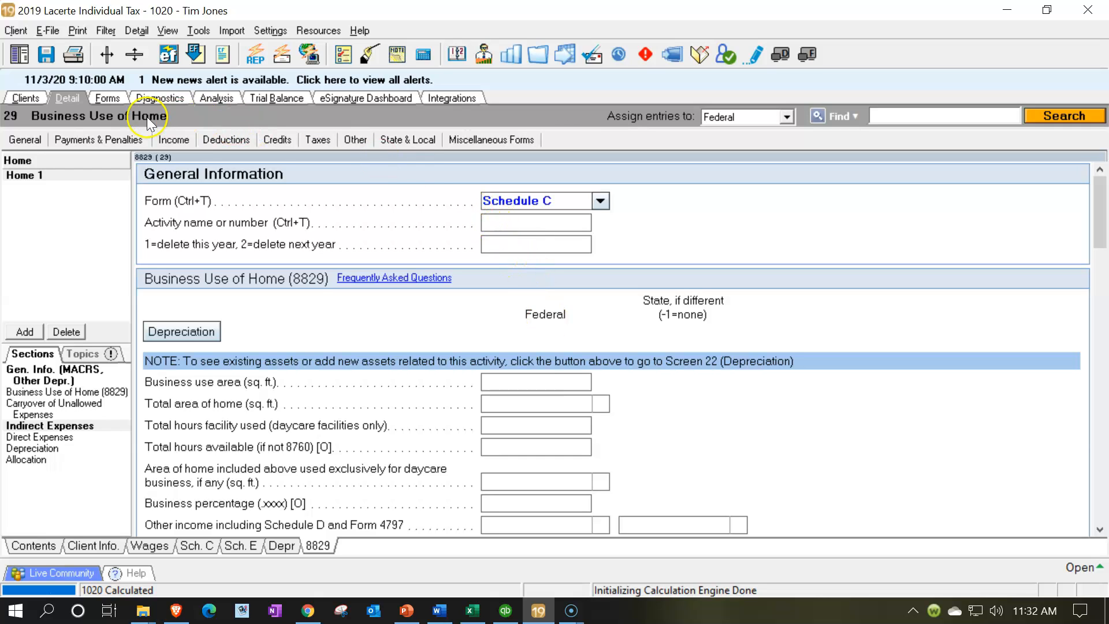
pyautogui.click(118, 103)
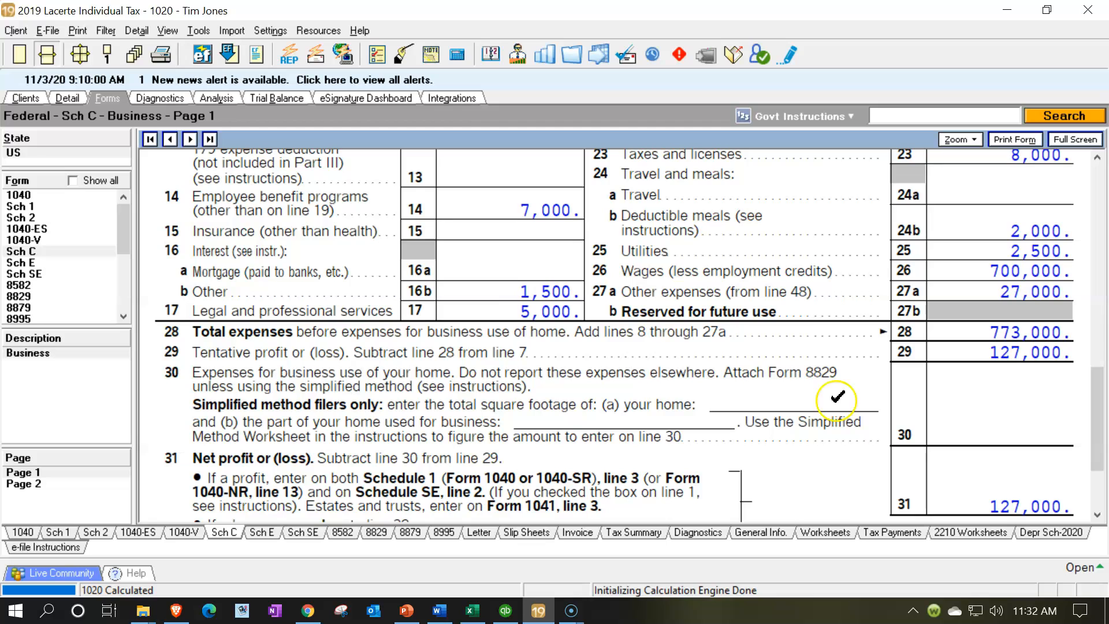
pyautogui.click(71, 99)
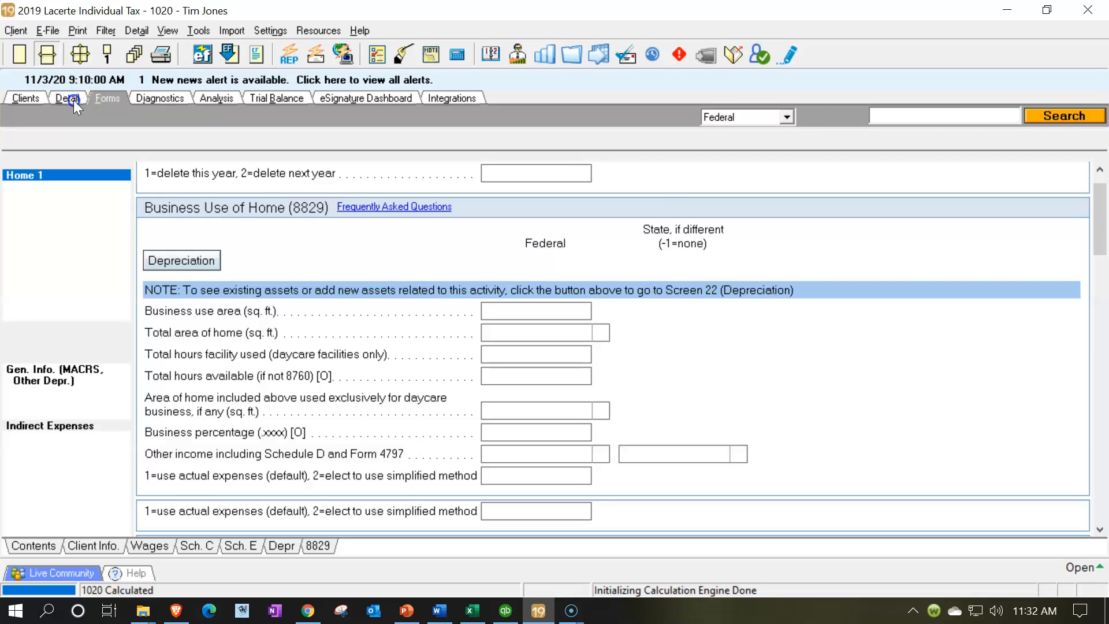
pyautogui.scroll(3, 688, 483)
pyautogui.scroll(5, 688, 483)
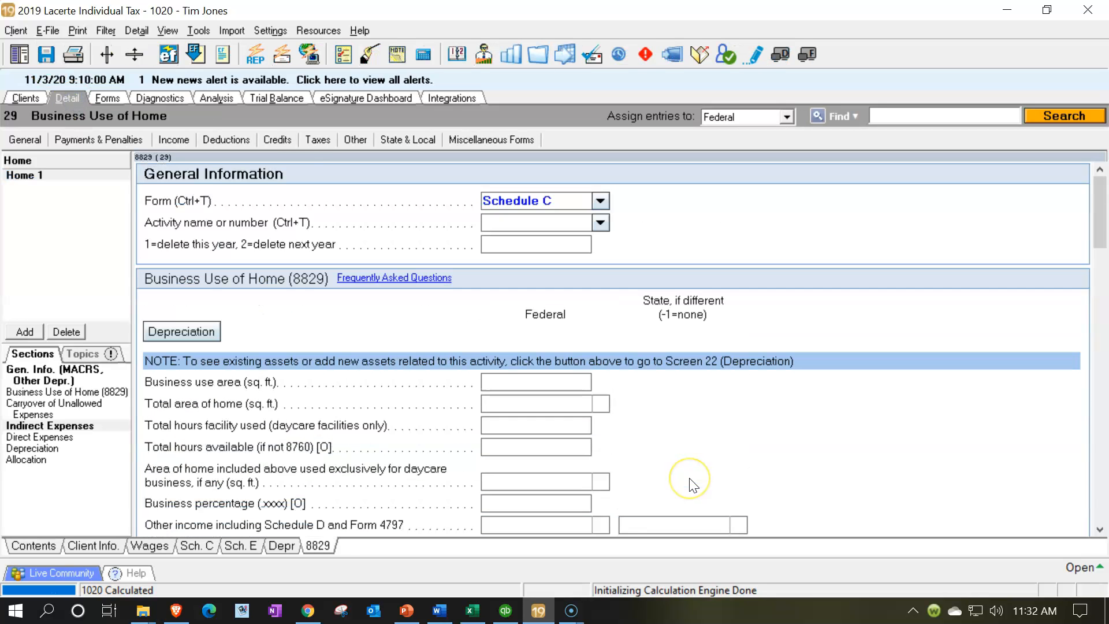
# Open the Windows Calculator and keep it on top in compact view beside the Business Use of Home input
pyautogui.click(336, 259)
pyautogui.click(506, 384)
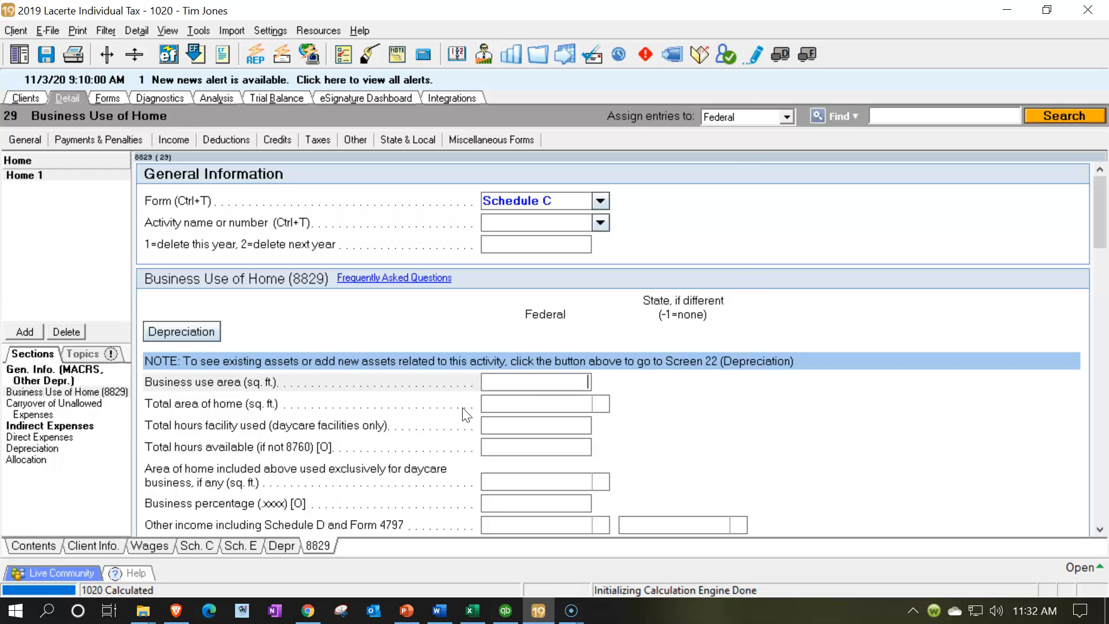
pyautogui.press('XF86Calculator')
pyautogui.moveTo(522, 15); pyautogui.dragTo(850, 25)
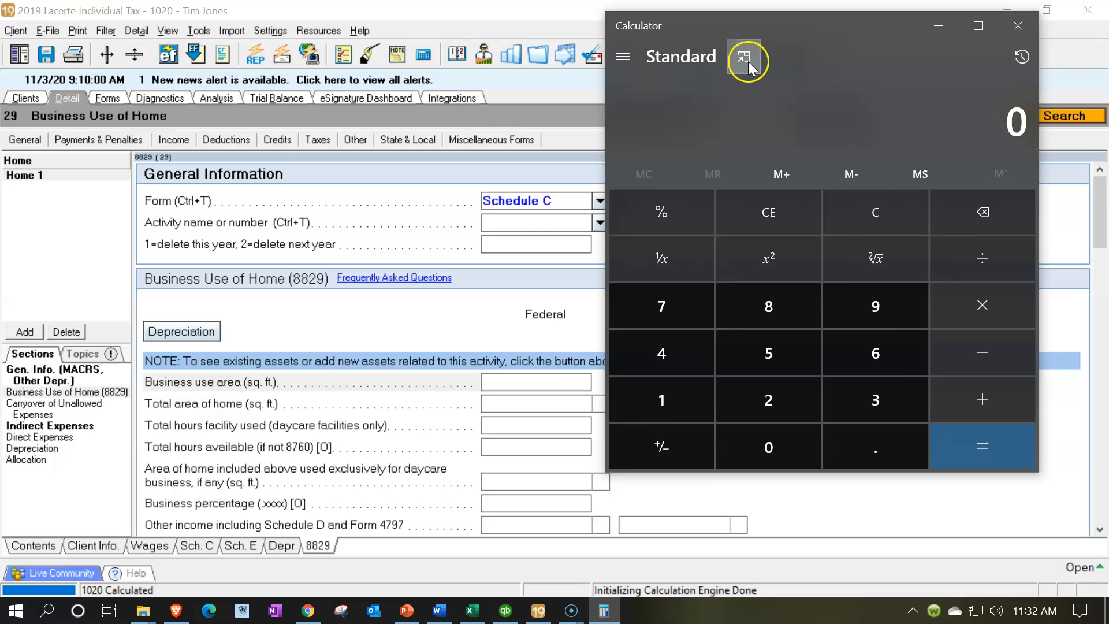
pyautogui.click(748, 65)
# Set the total area of home to 1,200 sq. ft. and the business use area to 500 sq. ft
pyautogui.click(527, 410)
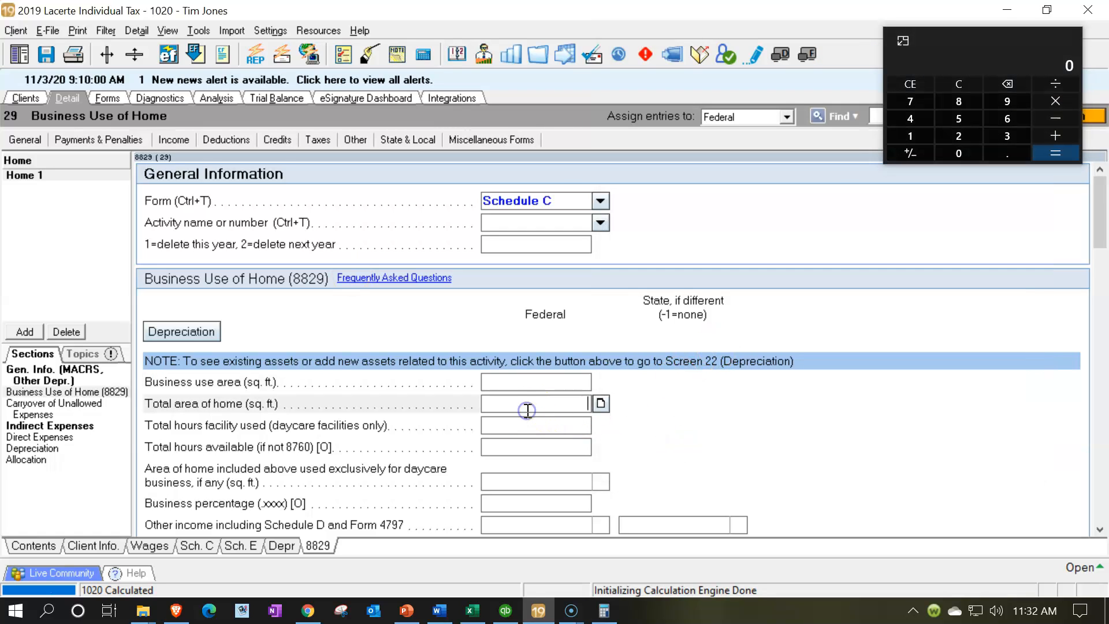
pyautogui.write('1200')
pyautogui.click(969, 87)
pyautogui.write('5')
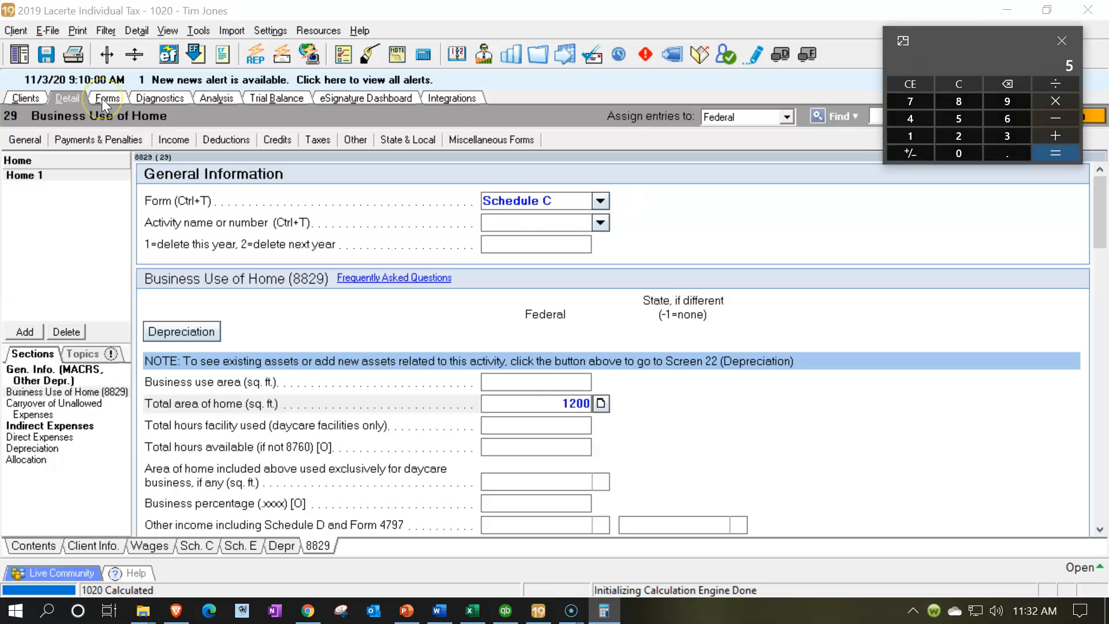
pyautogui.click(507, 381)
pyautogui.write('500')
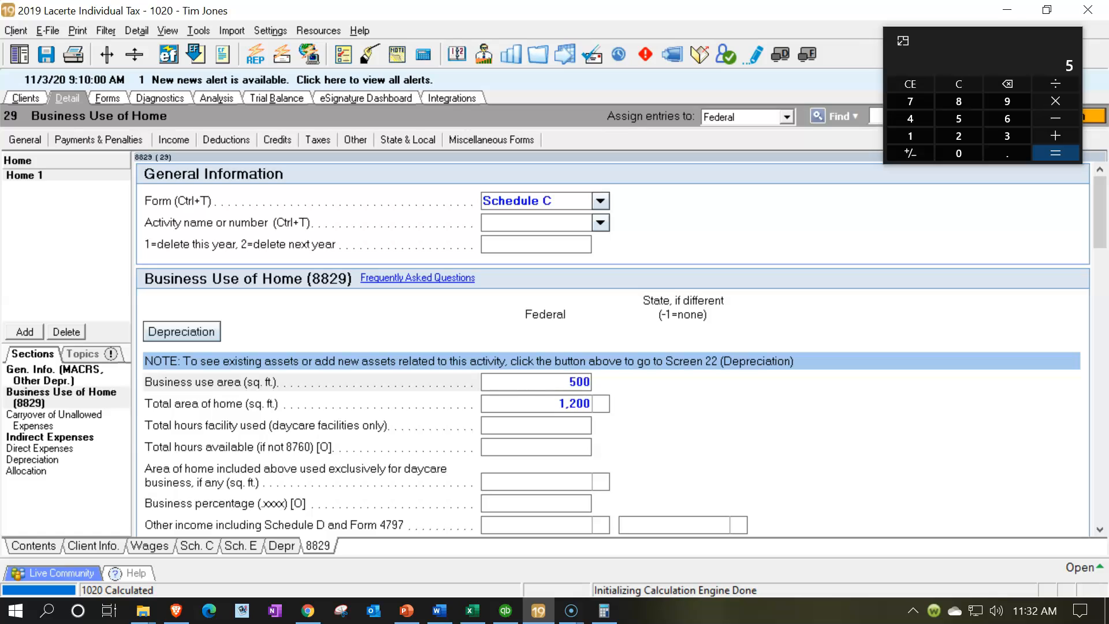
pyautogui.press('Return')
pyautogui.press('Return')
pyautogui.press('Return')
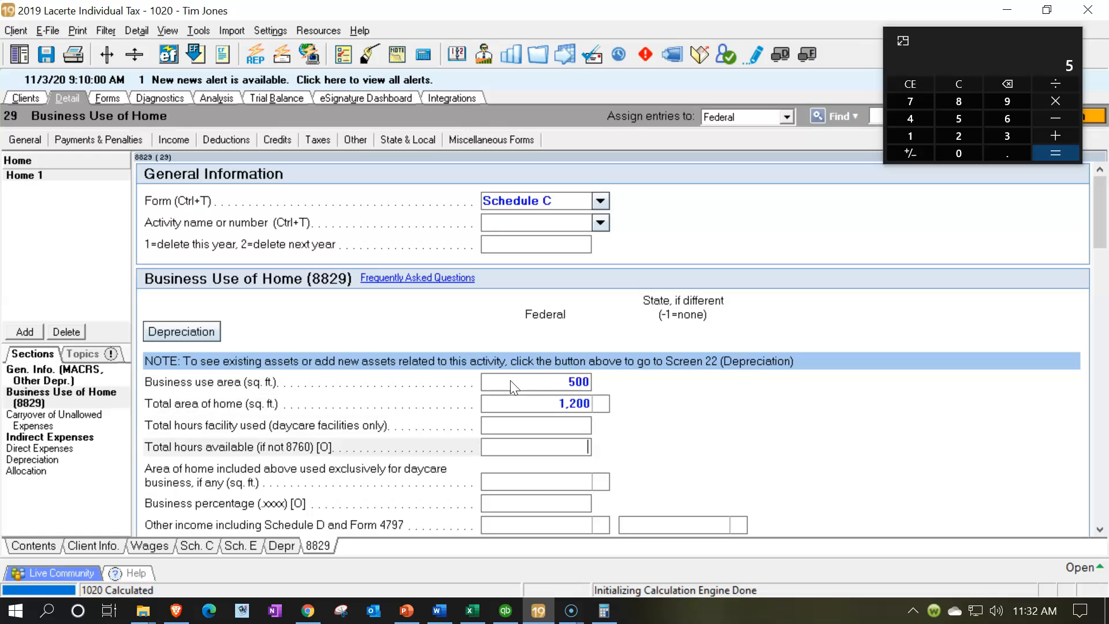
pyautogui.press('Up')
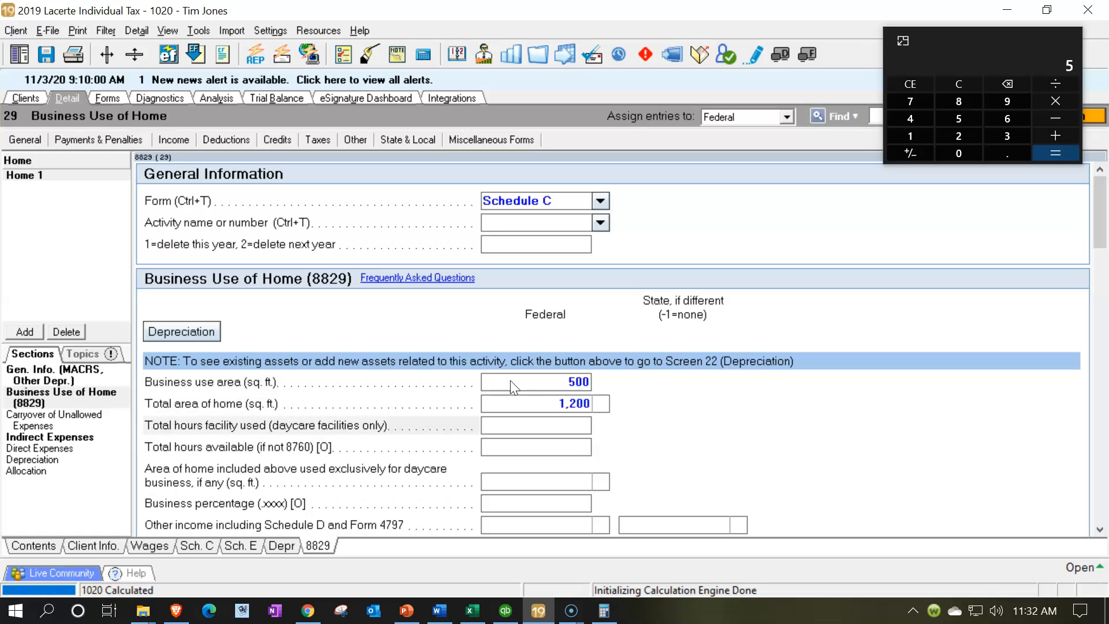
# Check lines 30 and 31 on the Schedule C form, display Form 8829, and take the Calculator out of keep-on-top view
pyautogui.click(73, 57)
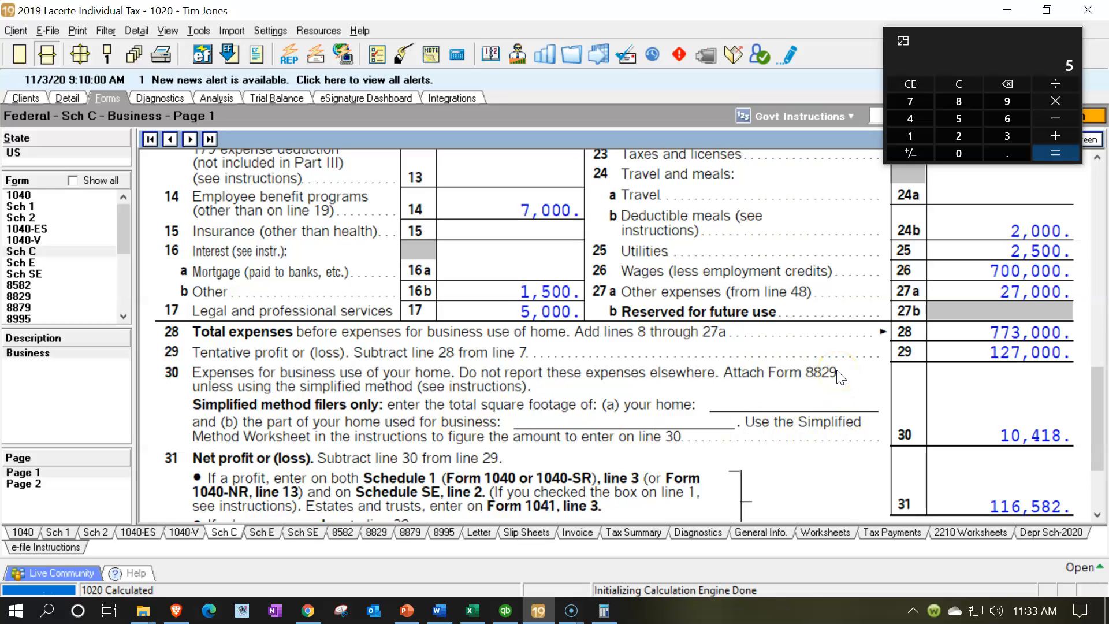
pyautogui.click(950, 430)
pyautogui.click(130, 235)
pyautogui.moveTo(127, 223); pyautogui.dragTo(126, 238)
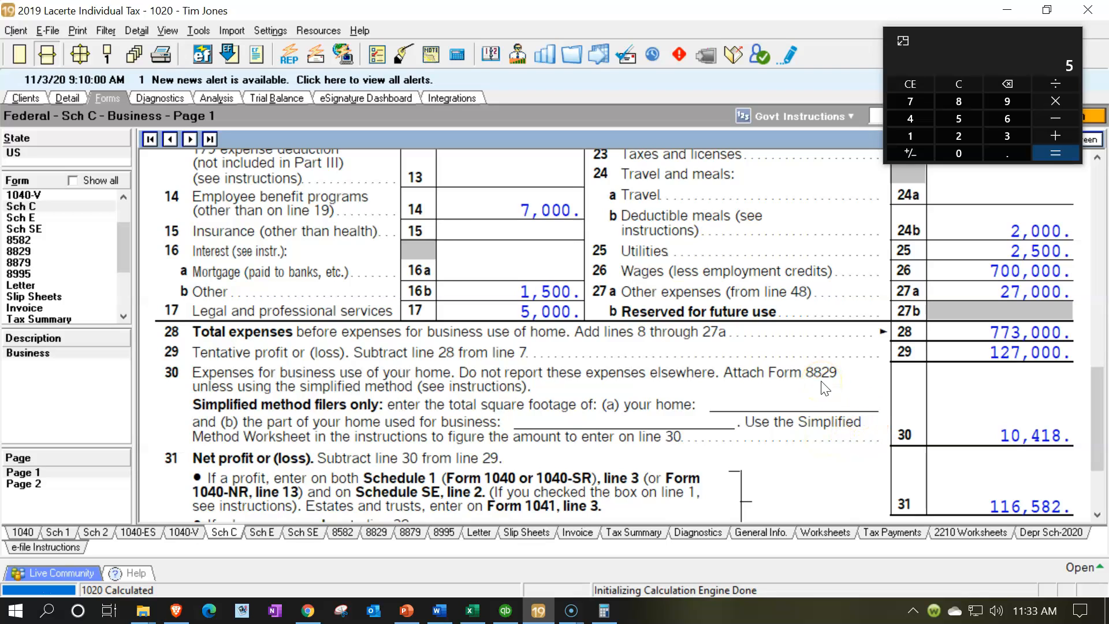
pyautogui.click(44, 252)
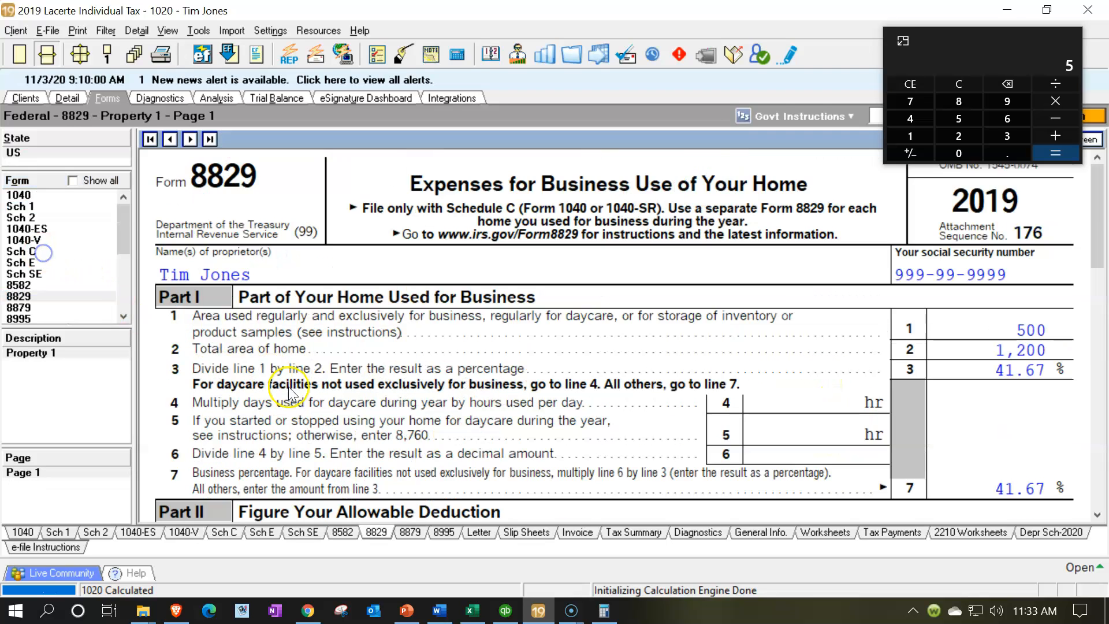
pyautogui.click(903, 41)
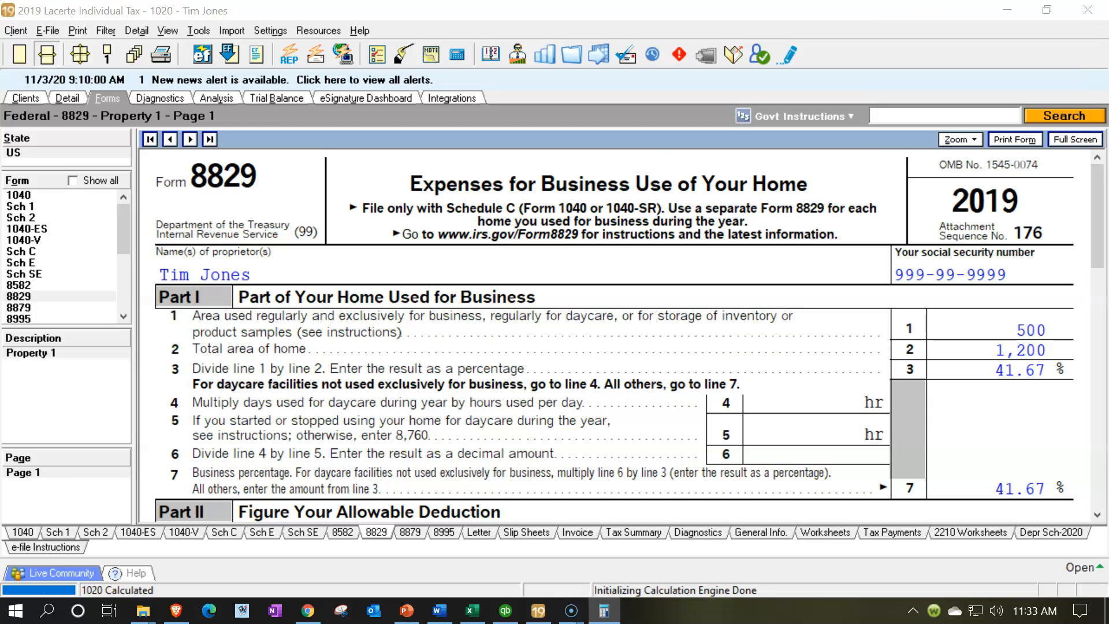
# Review Form 8829 from the business-use percentage in Part I through the allowable home expenses on line 36
pyautogui.scroll(-3, 645, 410)
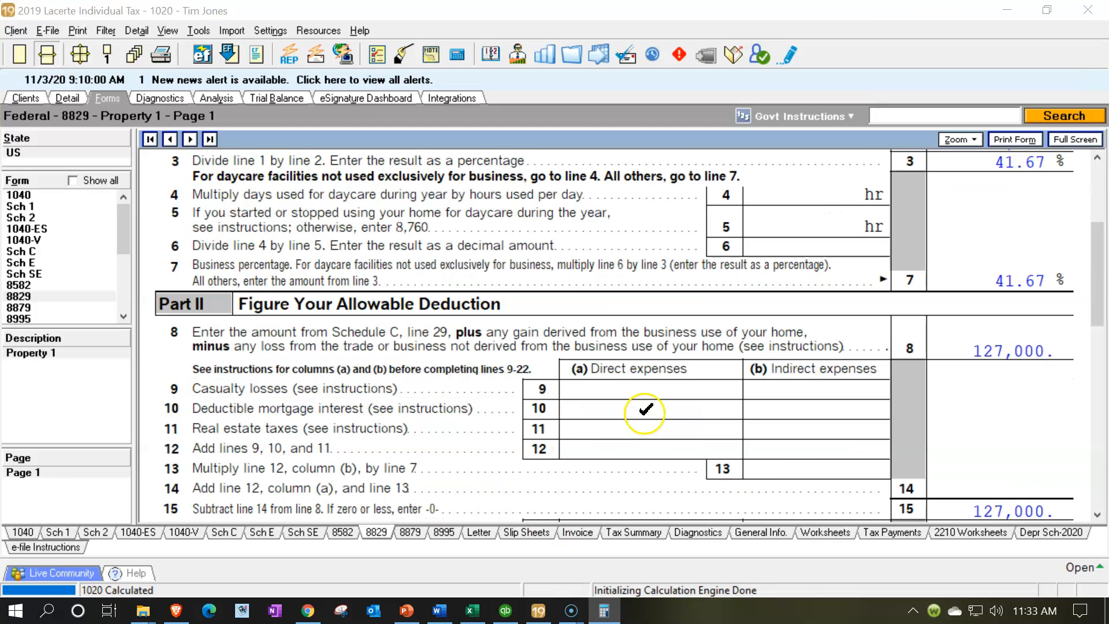
pyautogui.scroll(2, 645, 410)
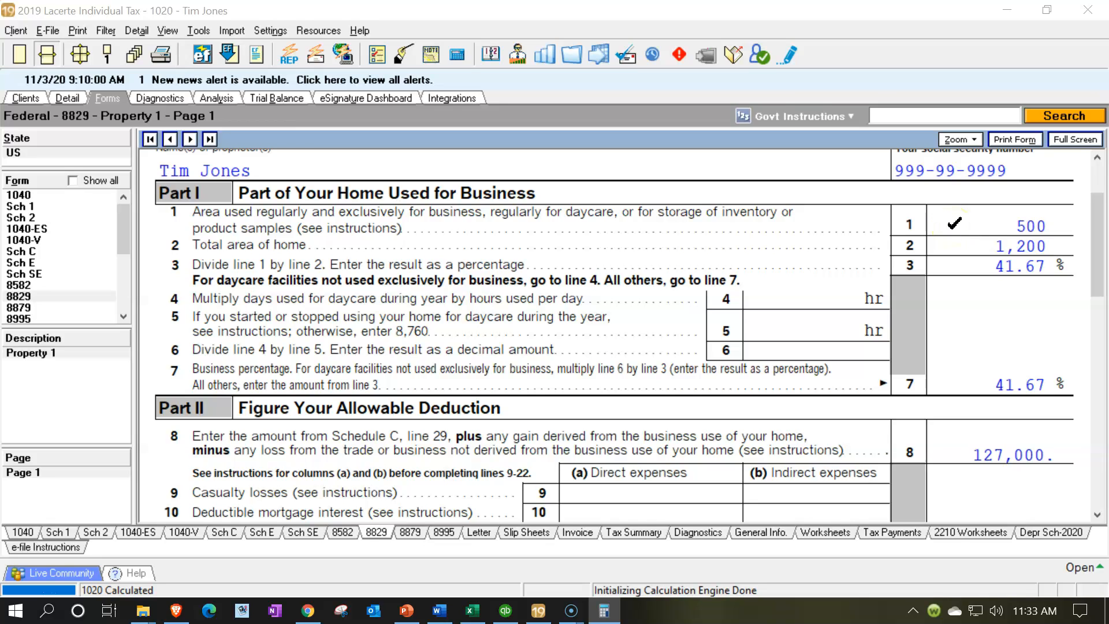
pyautogui.scroll(-2, 952, 235)
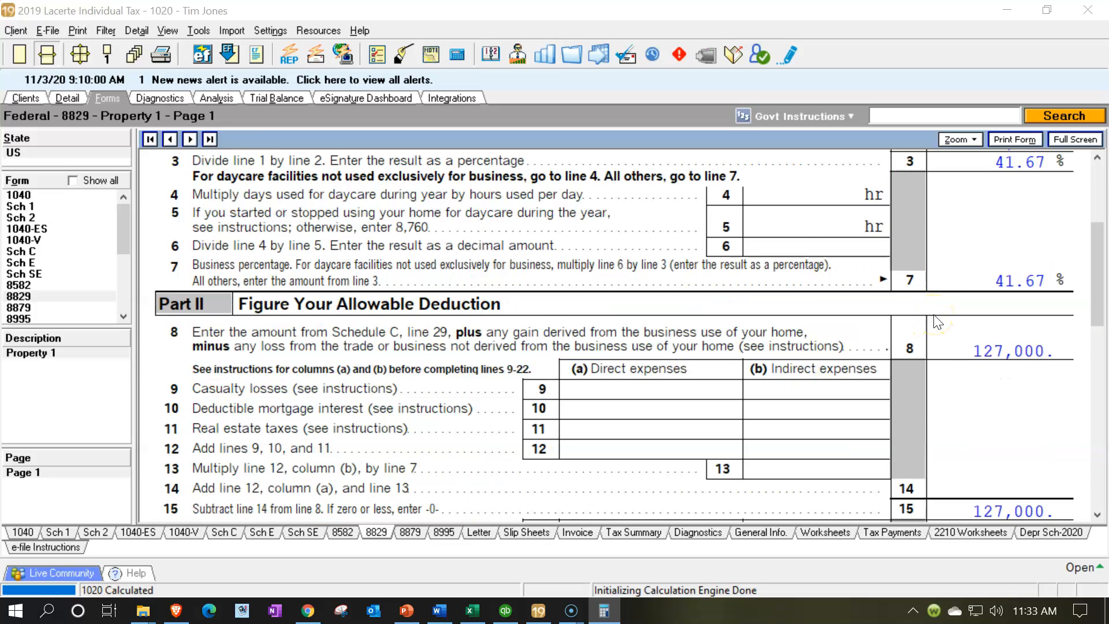
pyautogui.scroll(-4, 937, 322)
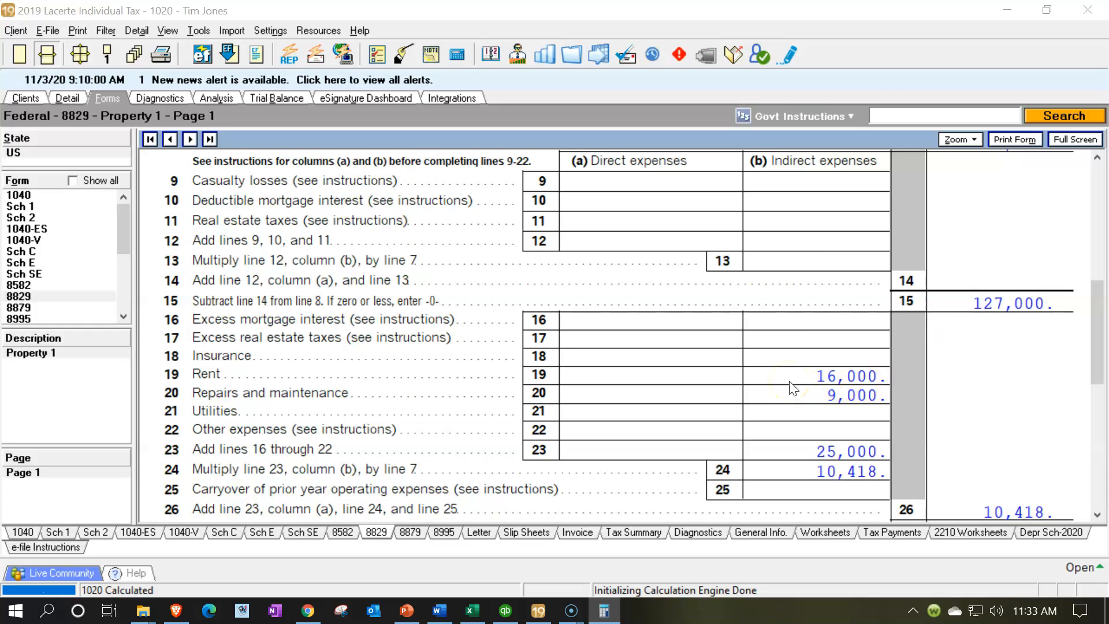
pyautogui.scroll(-3, 792, 388)
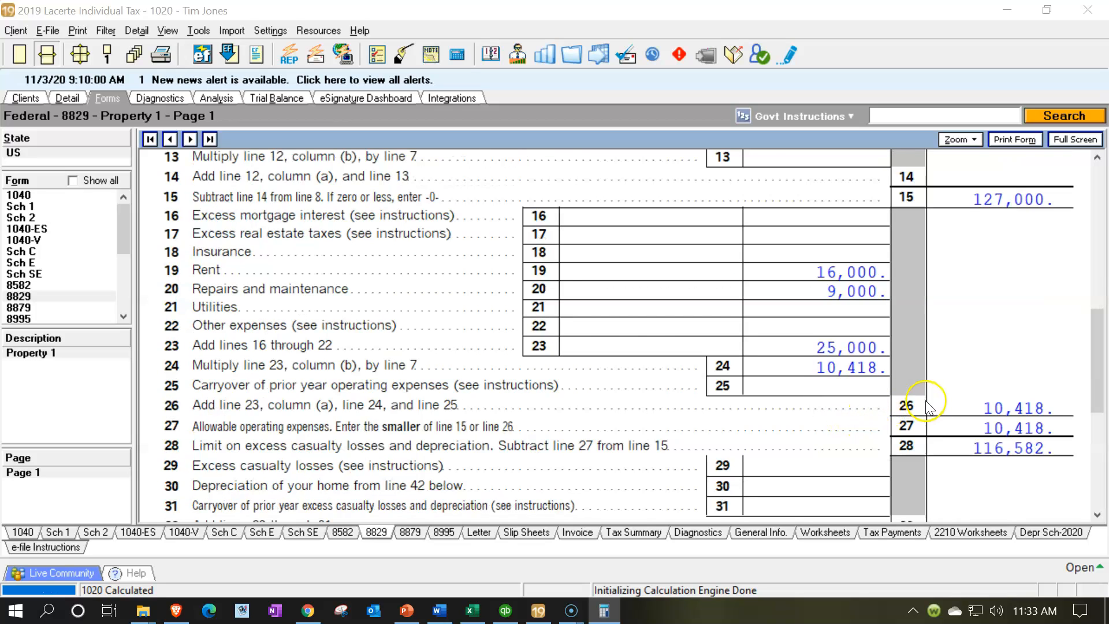
pyautogui.scroll(-3, 939, 409)
pyautogui.scroll(-3, 940, 409)
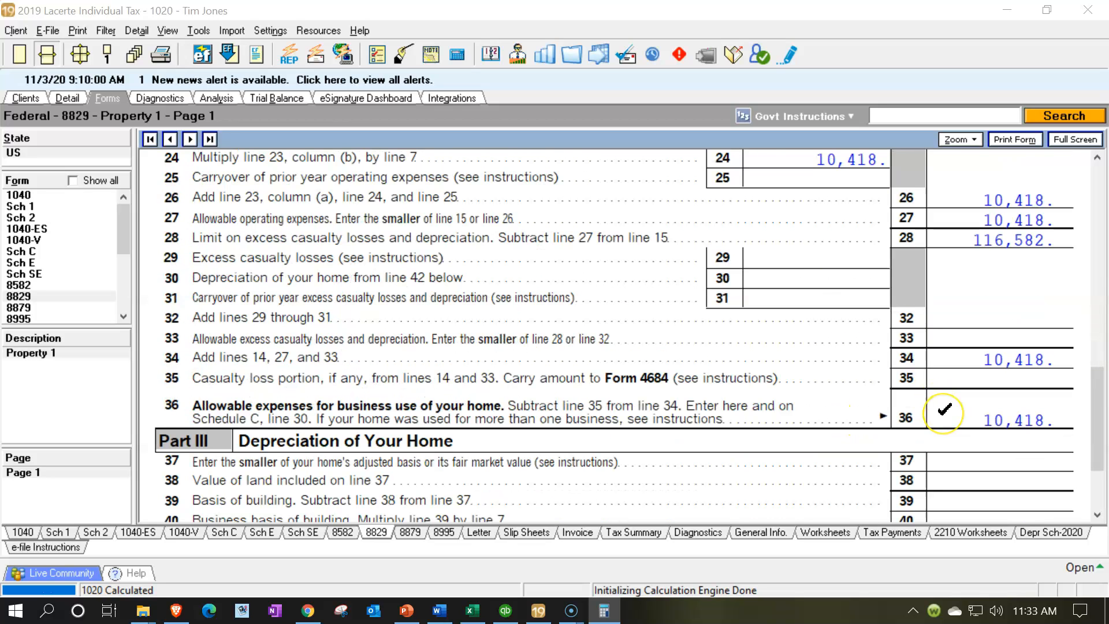
# Recheck the indirect rent and repairs expenses on Form 8829 against the allowable amount on line 36
pyautogui.scroll(3, 944, 409)
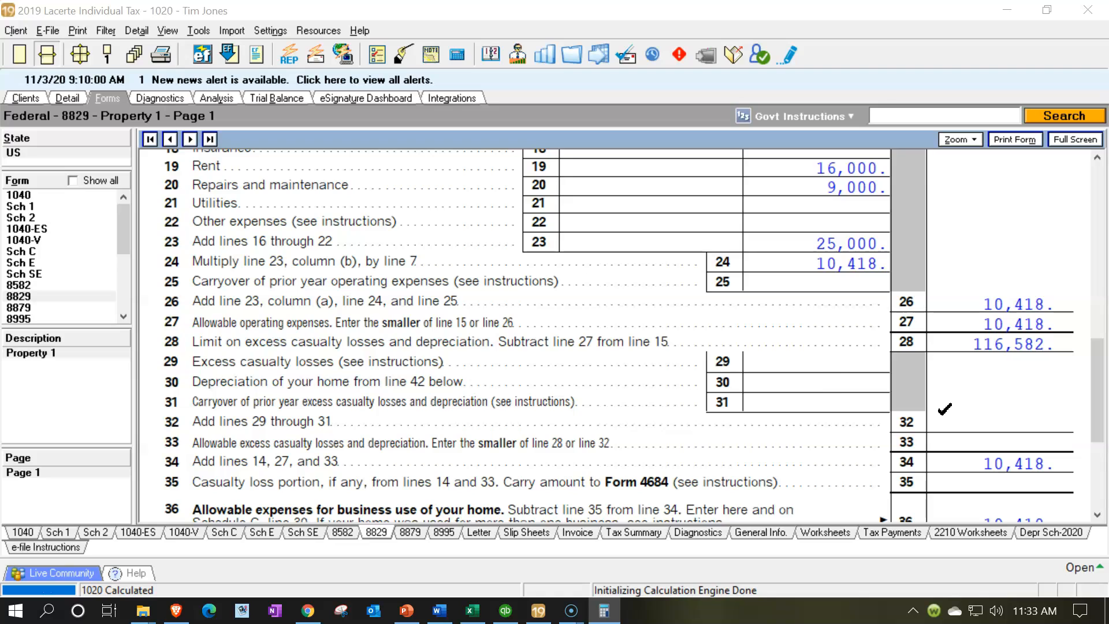
pyautogui.scroll(3, 946, 414)
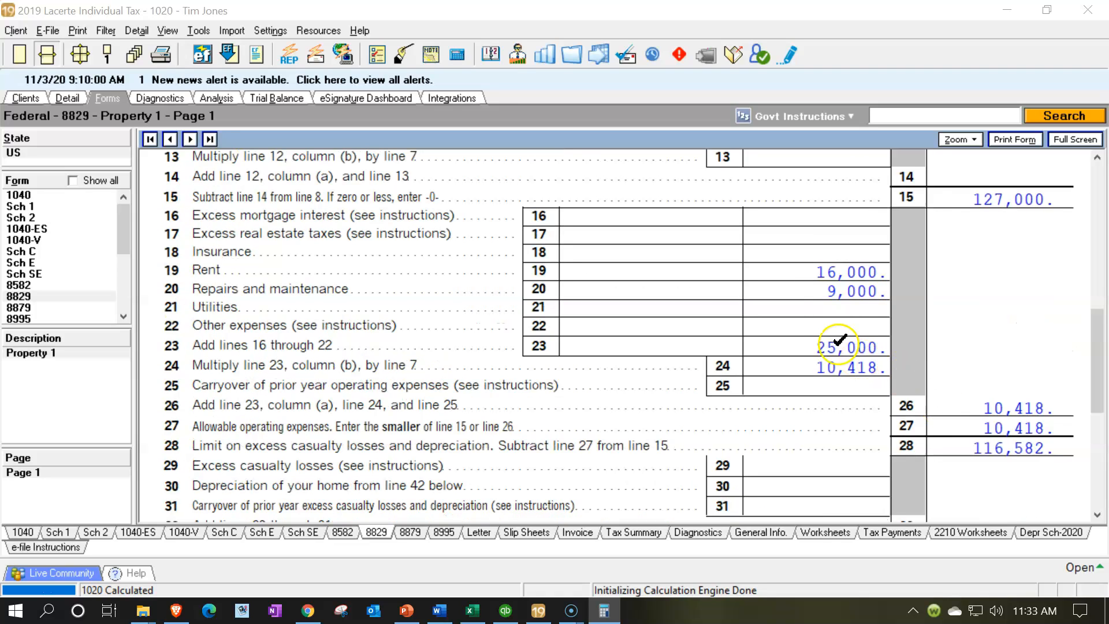
pyautogui.click(812, 279)
pyautogui.scroll(-3, 829, 347)
pyautogui.click(902, 418)
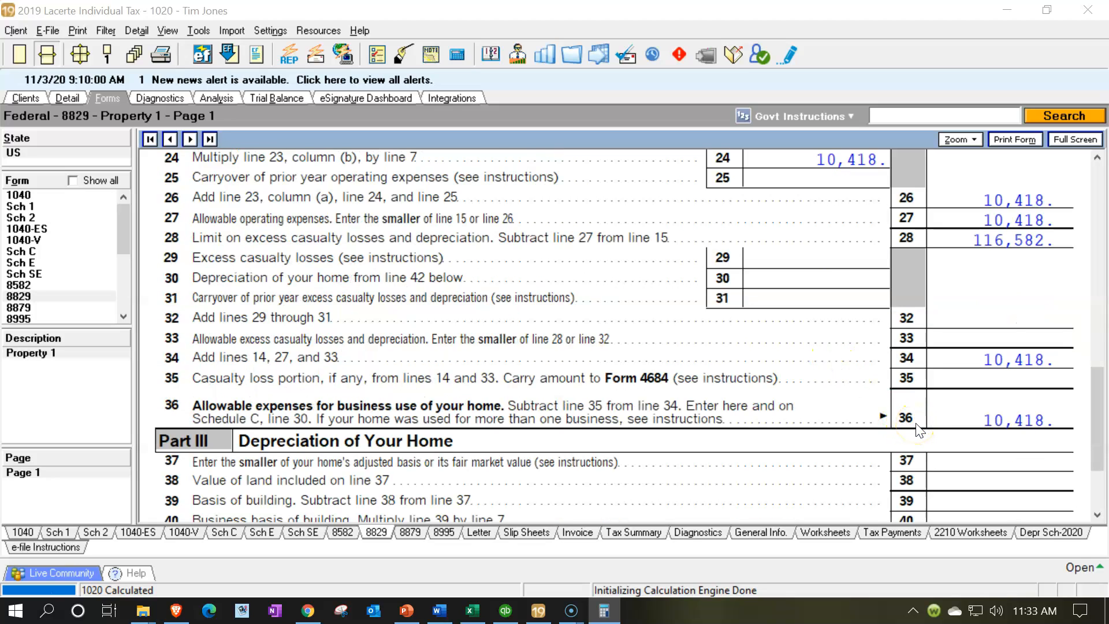
# Display Schedule C and check the home-use expenses on line 30 and the net profit on line 31
pyautogui.click(29, 251)
pyautogui.click(597, 394)
pyautogui.scroll(-6, 598, 395)
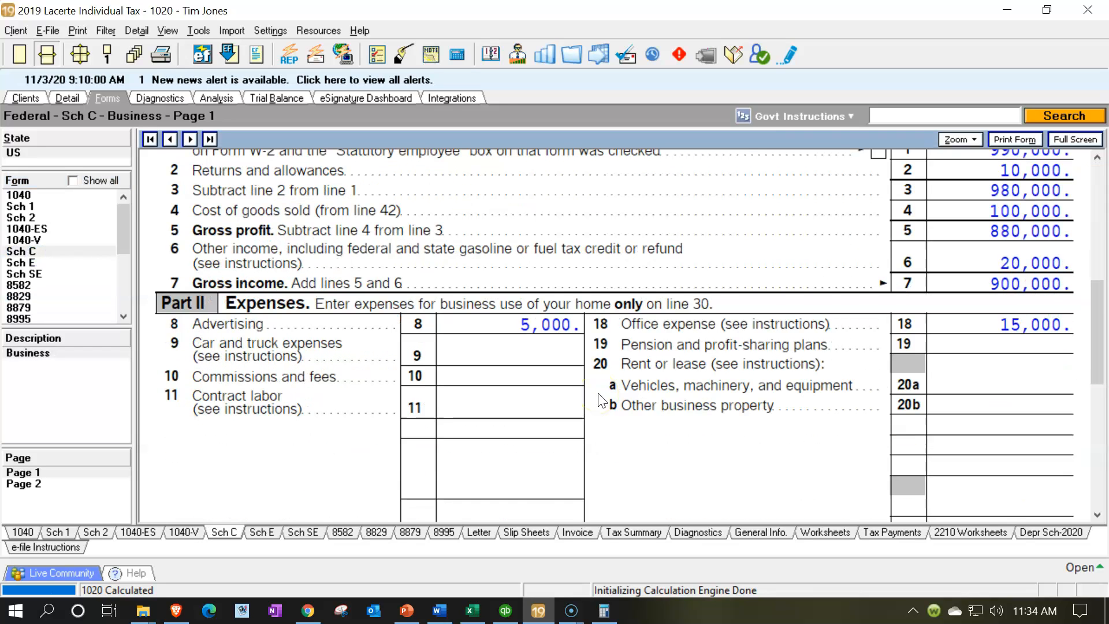
pyautogui.scroll(-6, 599, 398)
pyautogui.click(987, 434)
pyautogui.click(978, 492)
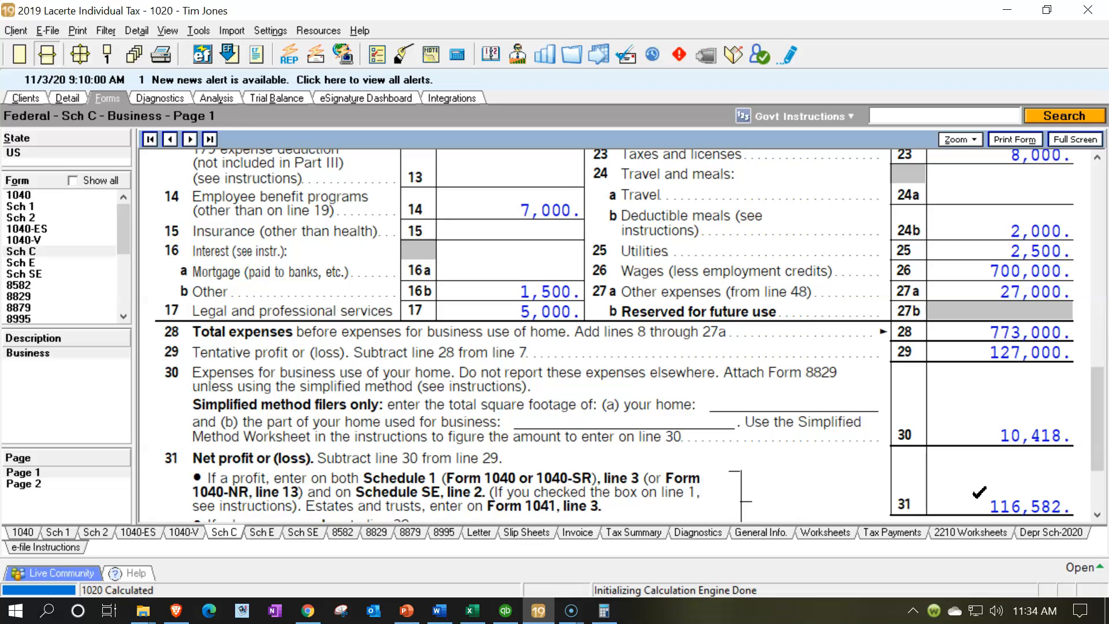
# Switch to QuickBooks to check net income on the 2019 Profit & Loss report, and return to Schedule C in Lacerte
pyautogui.click(503, 617)
pyautogui.click(618, 495)
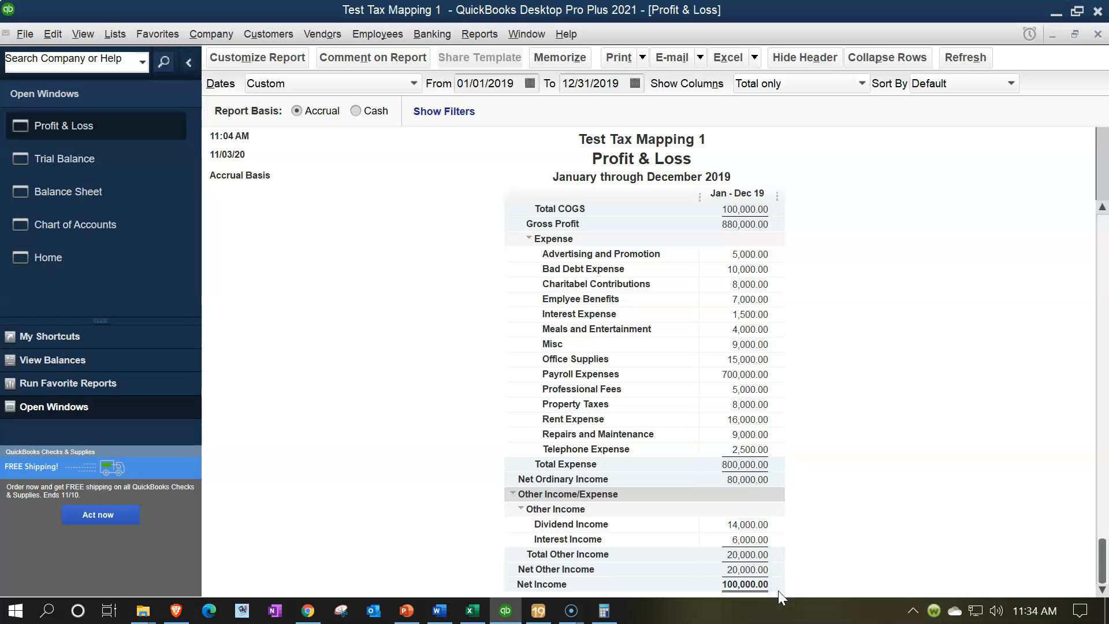
pyautogui.click(778, 492)
pyautogui.click(506, 610)
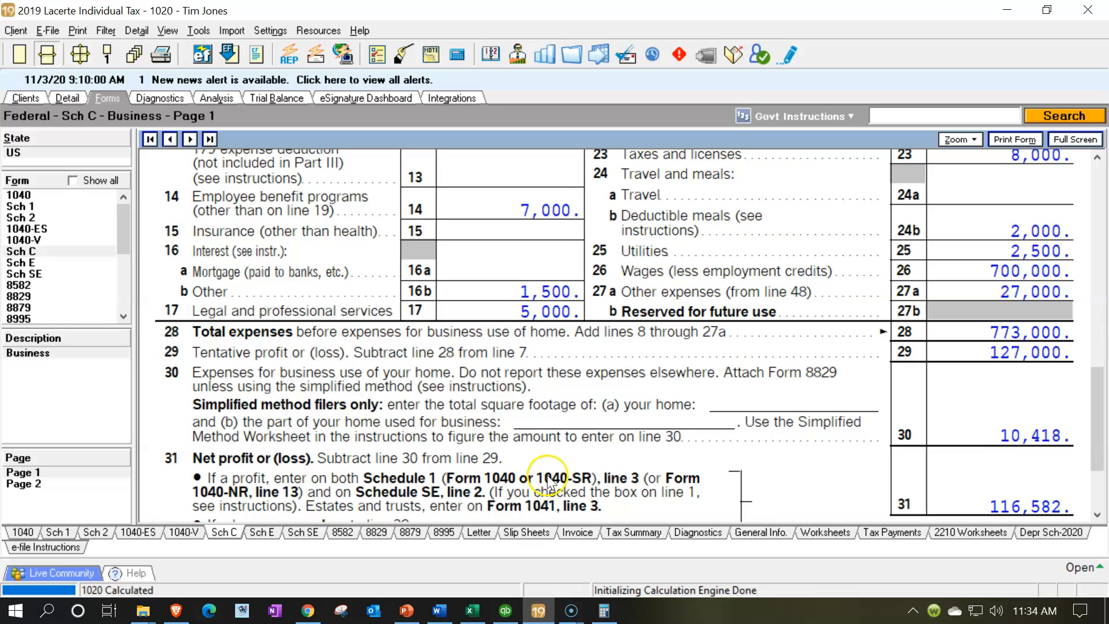
# Review the Part II expense lines on Schedule C, including depreciation, down to the tentative profit on line 29
pyautogui.scroll(4, 548, 474)
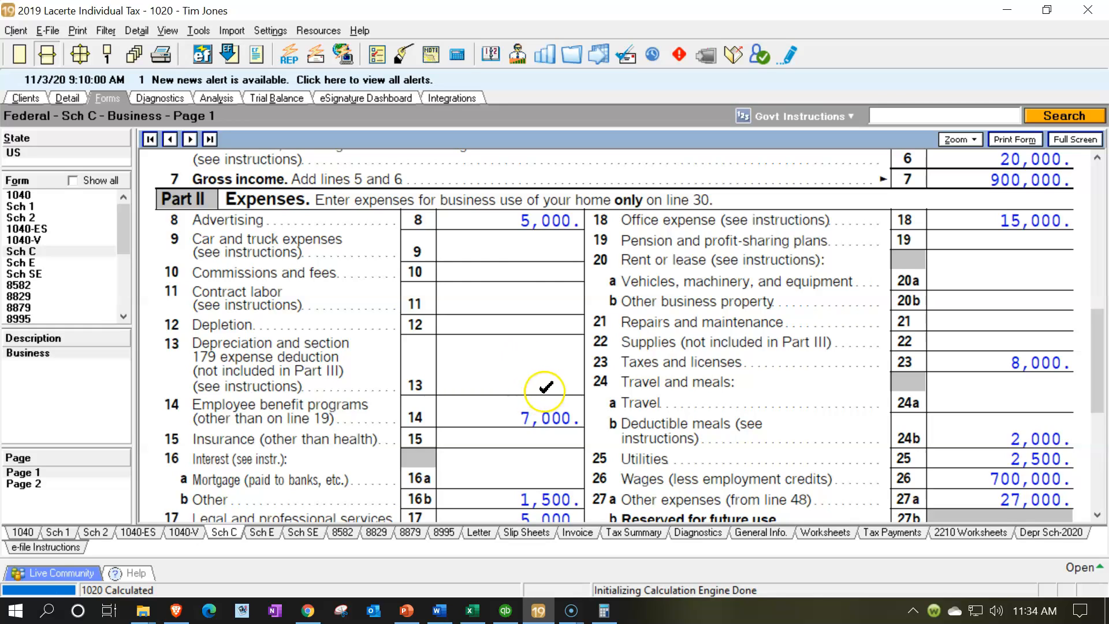
pyautogui.click(556, 260)
pyautogui.click(538, 253)
pyautogui.scroll(-3, 538, 253)
pyautogui.click(981, 394)
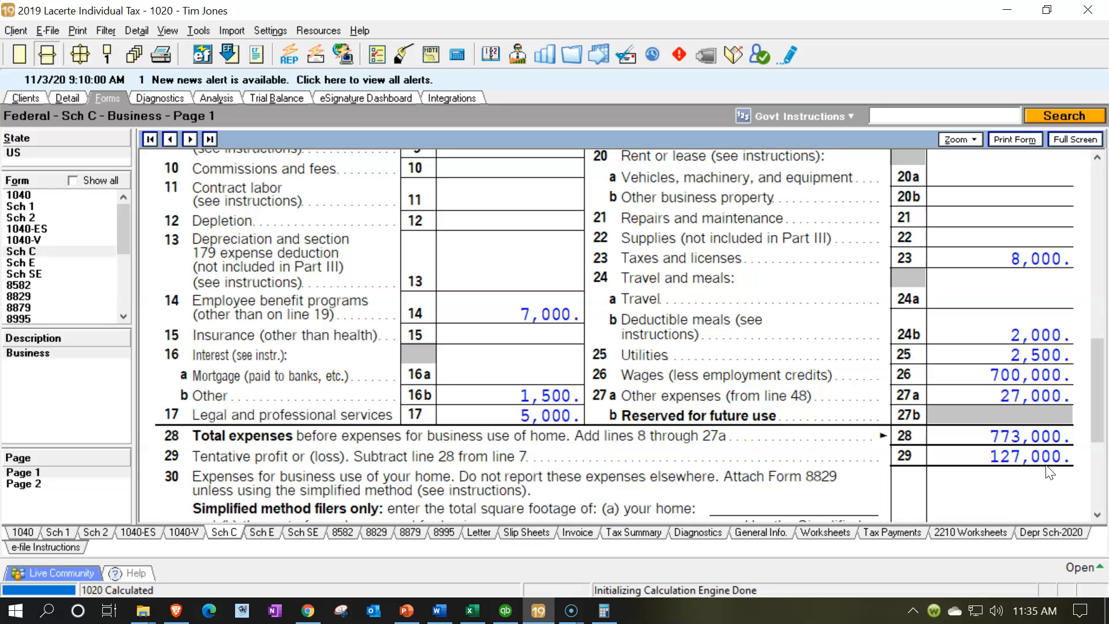
# Open the Test Tax Mapping 1 trial balance in the Lacerte Trial Balance Utility
pyautogui.click(497, 300)
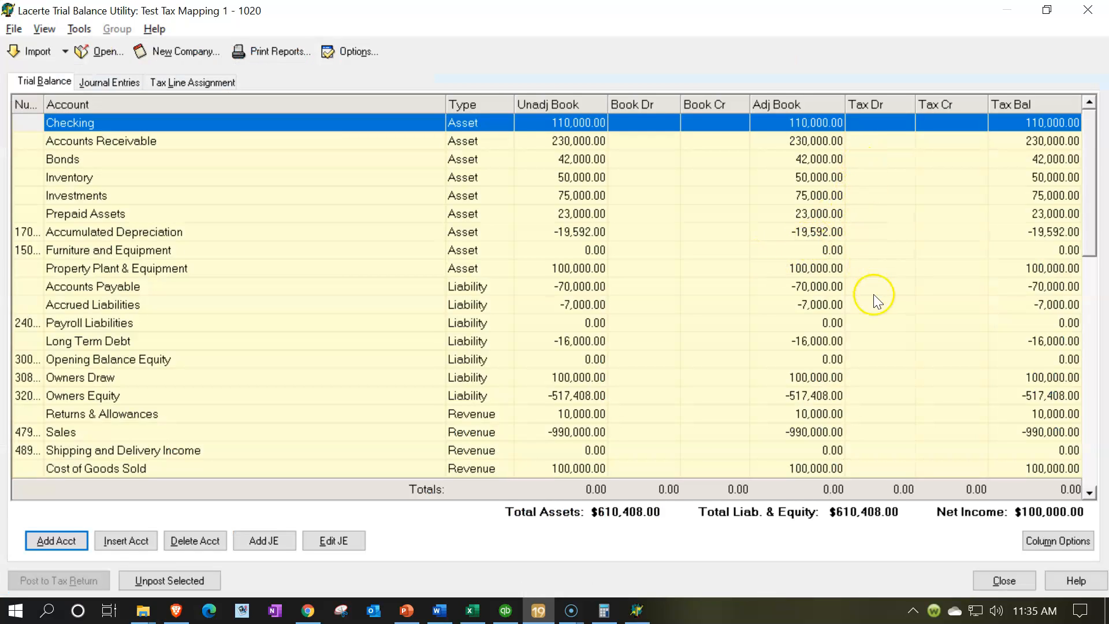
pyautogui.click(892, 319)
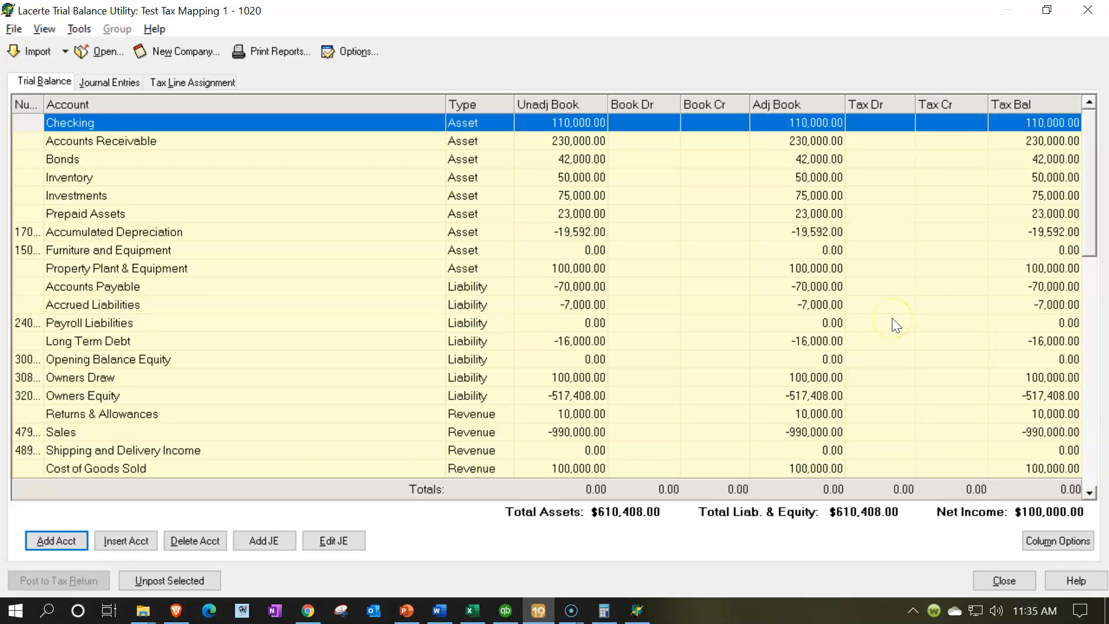